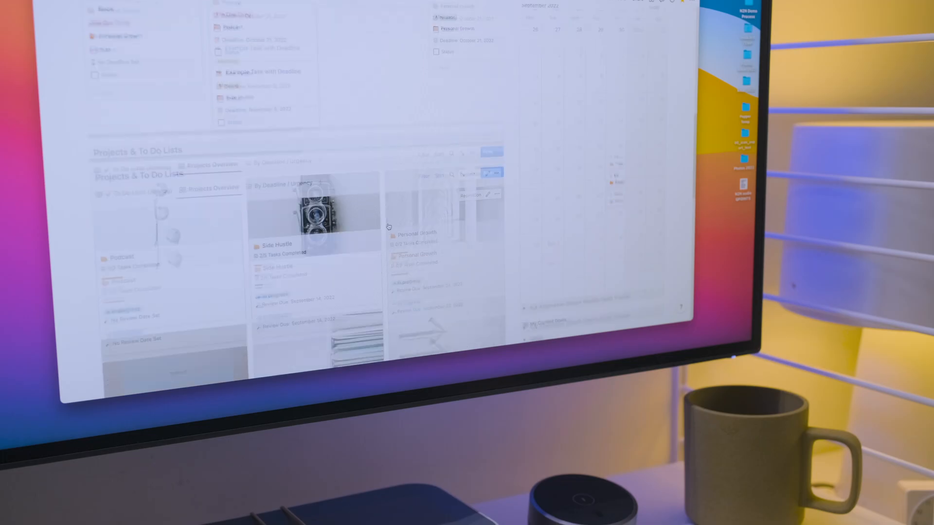
{"action": "scroll", "coordinate": [388, 226], "scroll_direction": "down", "scroll_amount": 5}
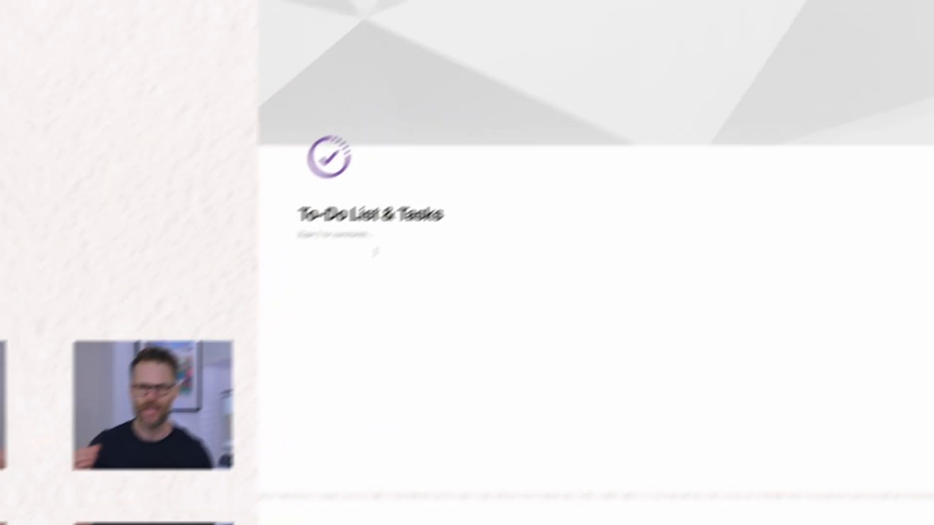
{"action": "type", "text": "/inli"}
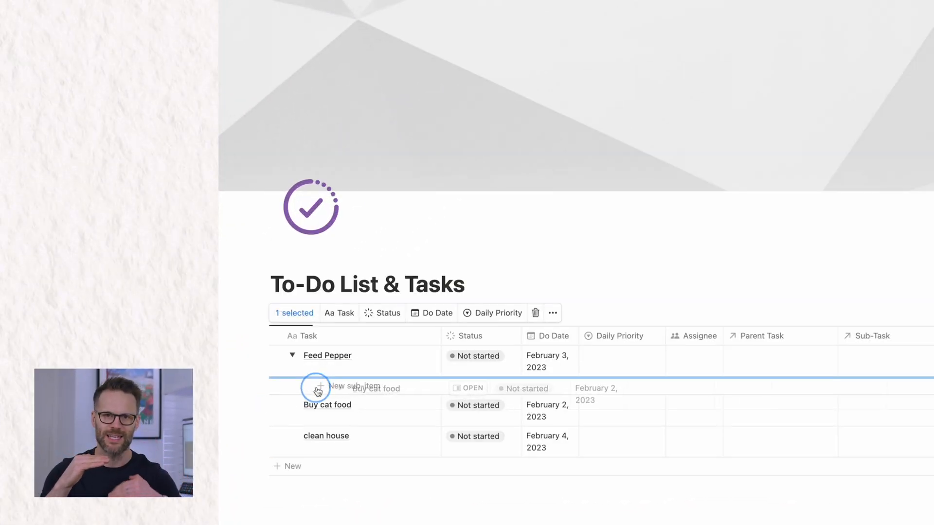
Step: Nest the Buy cat food task under Feed Pepper and add another new sub-item beneath it
{"action": "left_click_drag", "start_coordinate": [312, 387], "coordinate": [336, 389]}
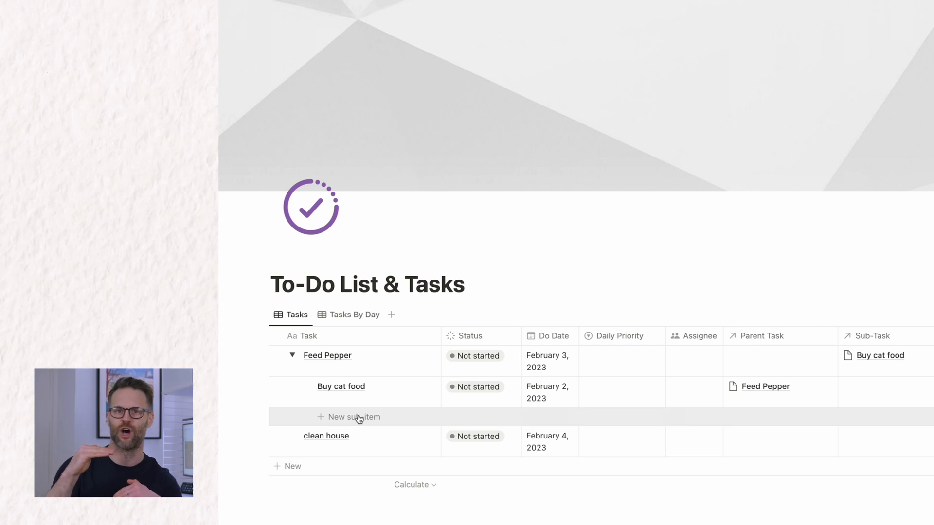
{"action": "left_click", "coordinate": [358, 417]}
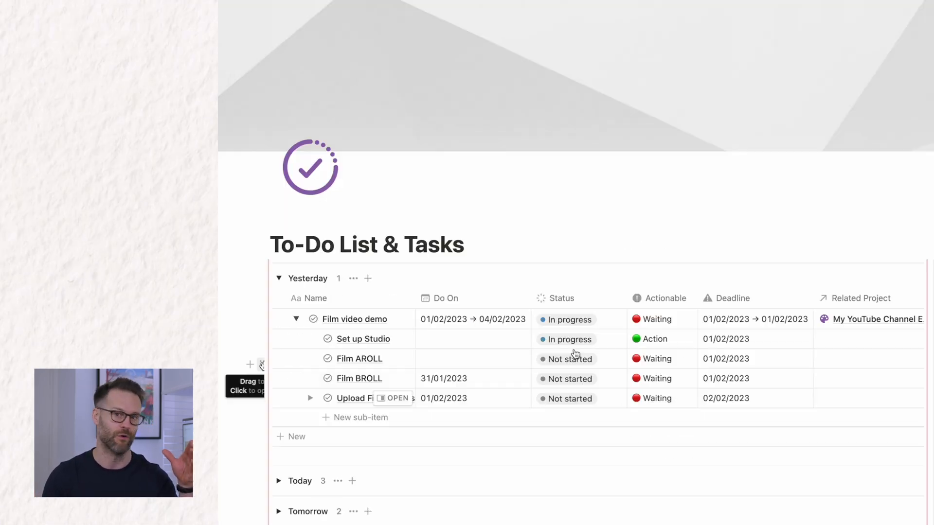
Step: Set the status of the Set up Studio sub-task to Done
{"action": "left_click", "coordinate": [578, 345]}
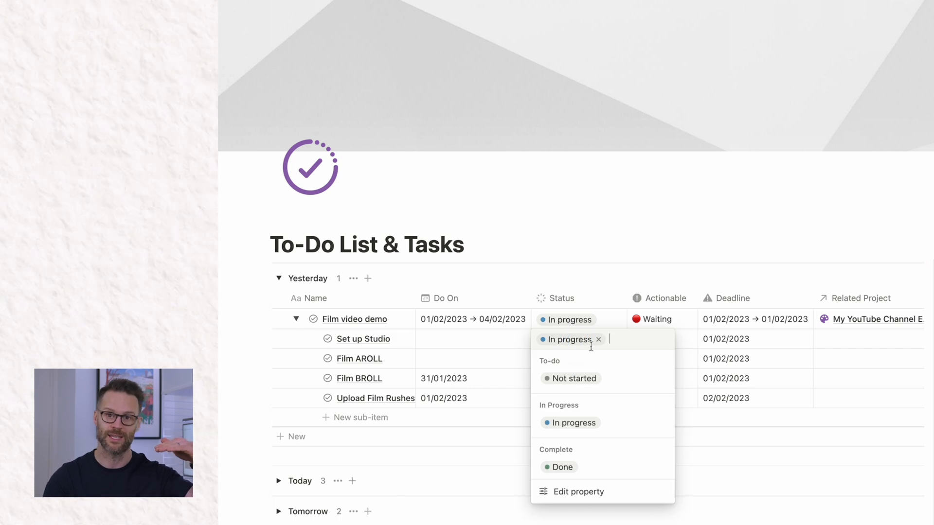
{"action": "left_click", "coordinate": [562, 468]}
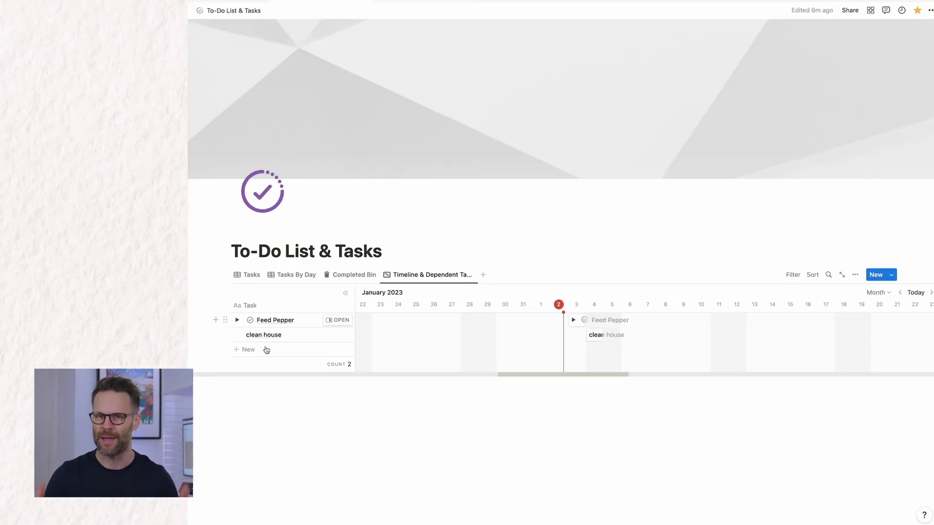
Step: Expand Feed Pepper on the timeline and link it to Buy cat food, creating a new relation for the dependencies
{"action": "left_click", "coordinate": [574, 319]}
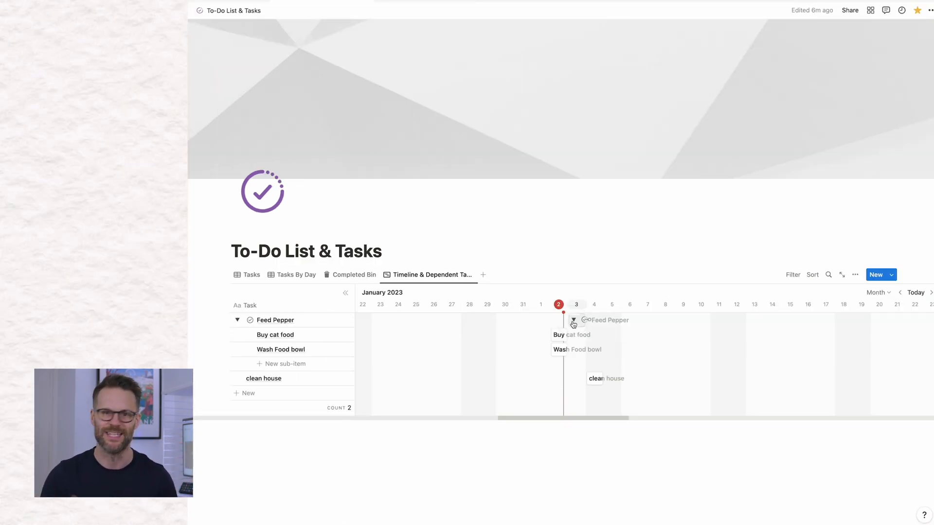
{"action": "left_click", "coordinate": [574, 319]}
{"action": "left_click", "coordinate": [844, 273]}
{"action": "left_click", "coordinate": [374, 218]}
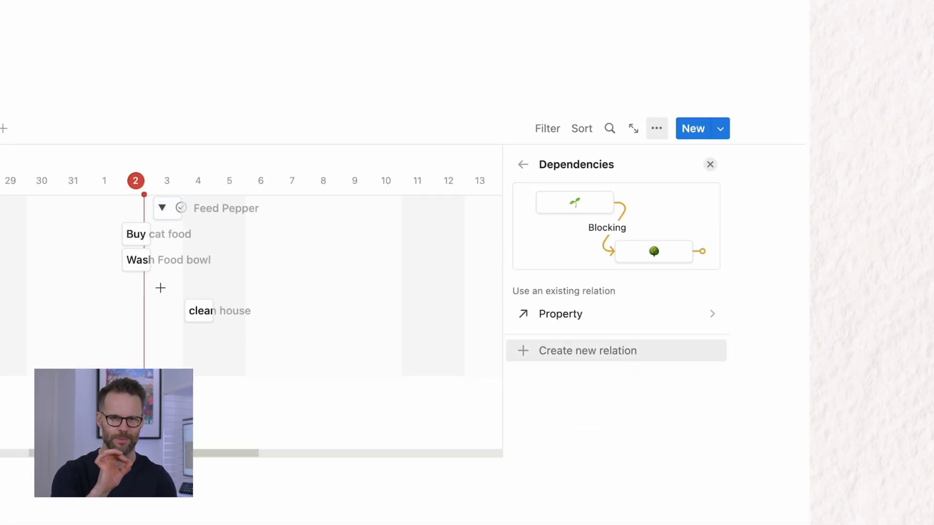
{"action": "left_click_drag", "start_coordinate": [183, 208], "coordinate": [125, 234]}
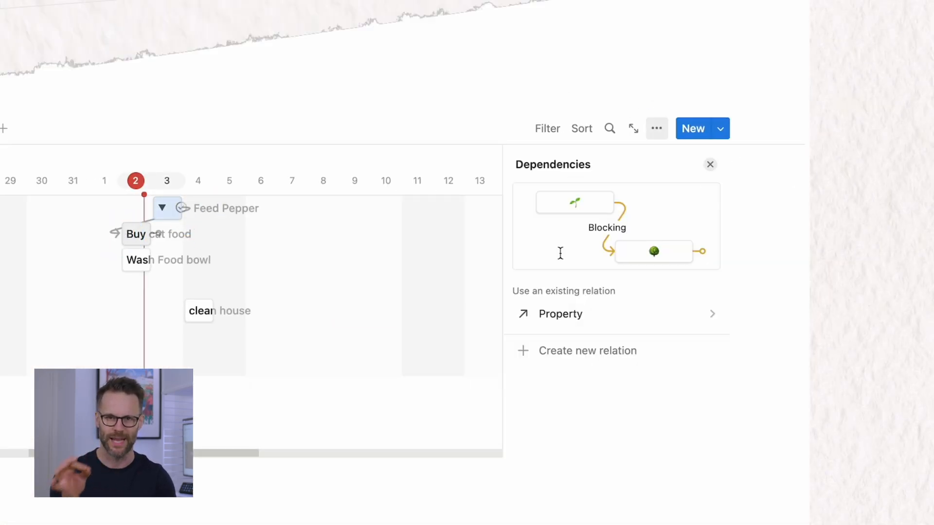
{"action": "left_click", "coordinate": [611, 353]}
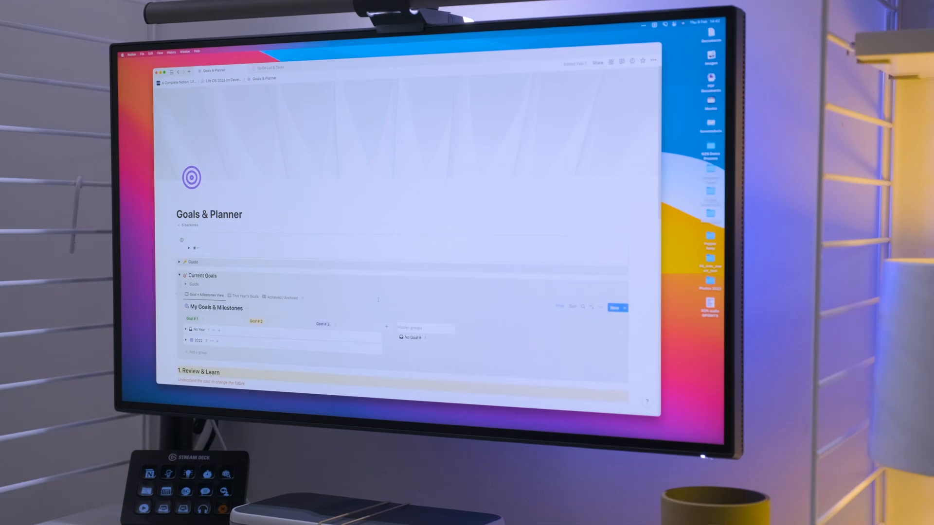
{"action": "scroll", "coordinate": [371, 299], "scroll_direction": "down", "scroll_amount": 15}
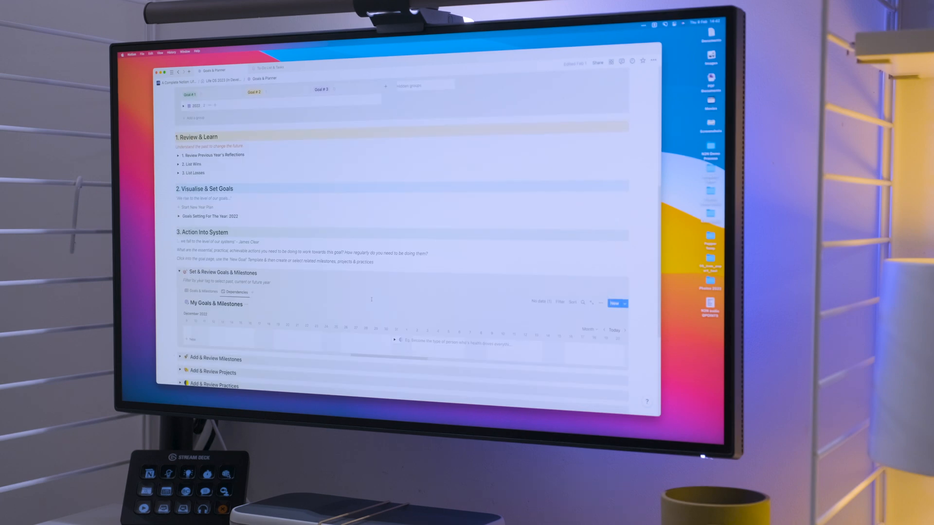
{"action": "scroll", "coordinate": [371, 299], "scroll_direction": "down", "scroll_amount": 3}
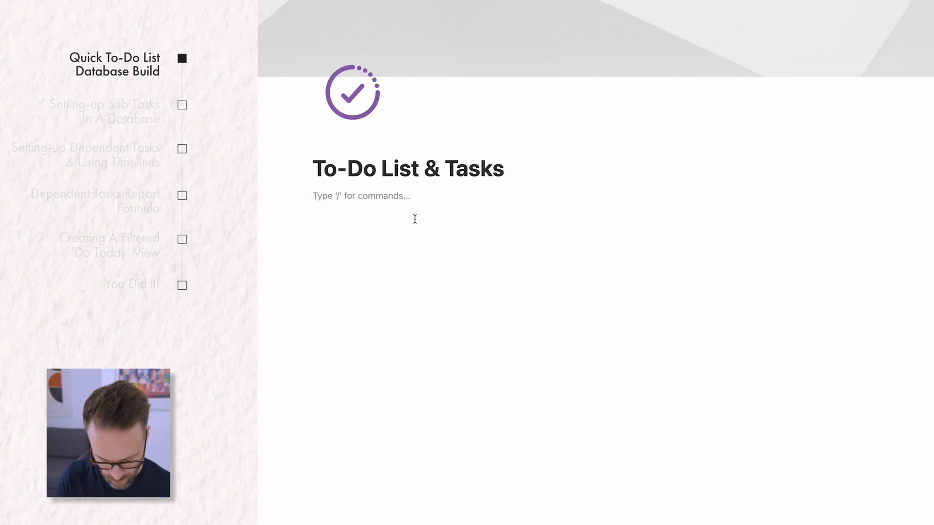
Step: Insert an inline database on the To-Do List & Tasks page and rename its title property to Task
{"action": "type", "text": "/inli"}
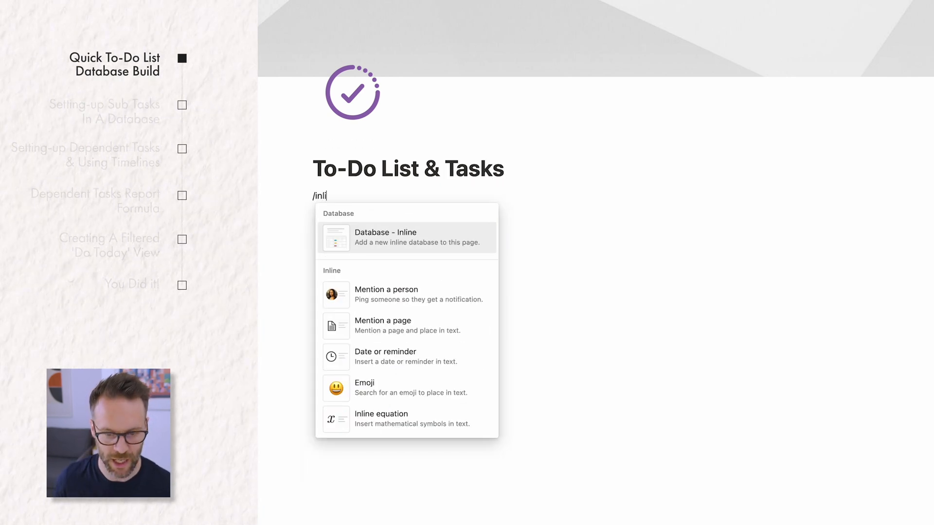
{"action": "type", "text": "ne"}
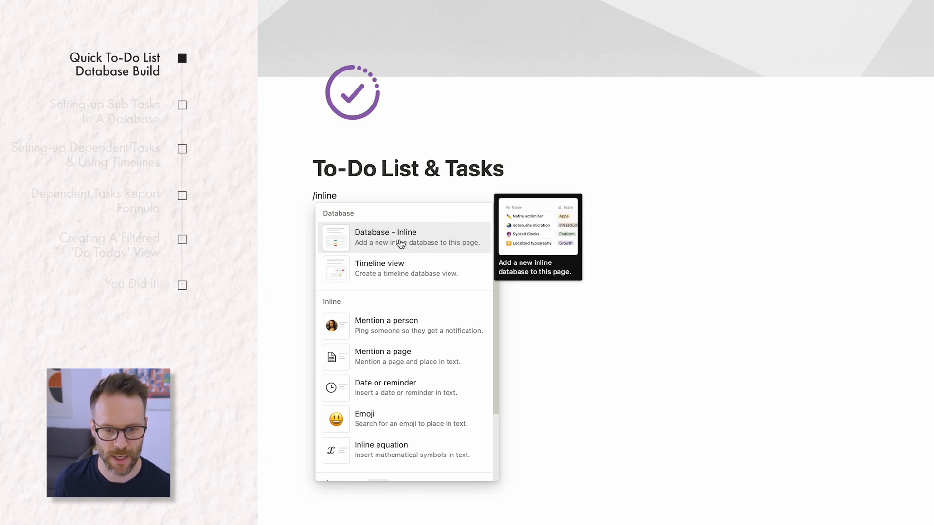
{"action": "double_click", "coordinate": [367, 267]}
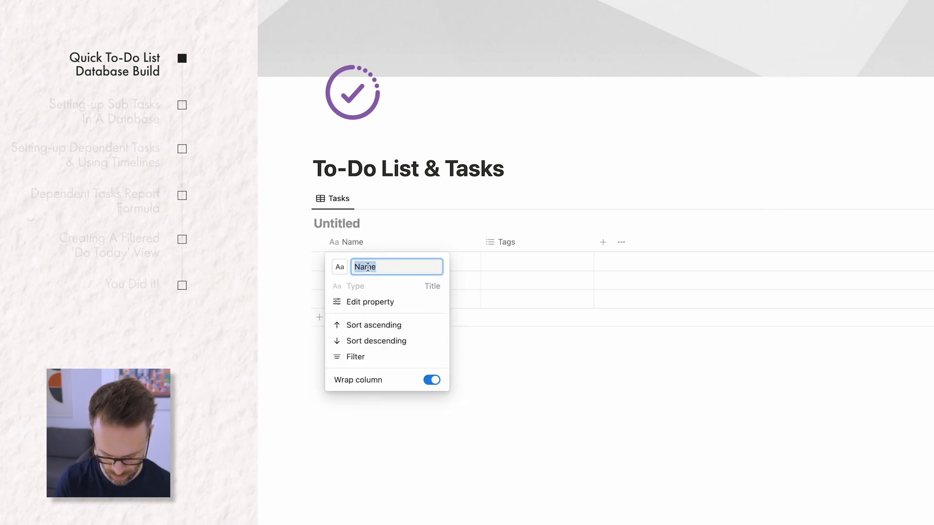
{"action": "type", "text": "Task"}
{"action": "key", "text": "Return"}
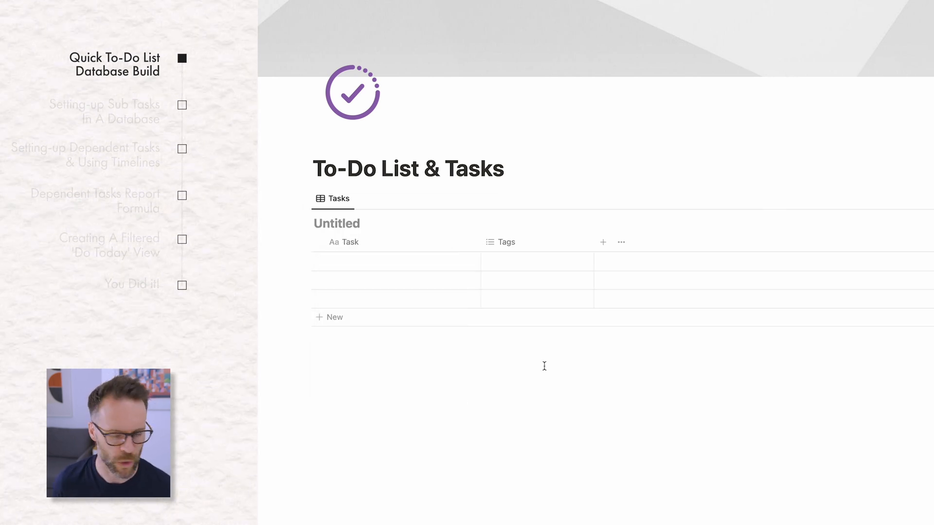
Step: Convert the Tags property to the Status type and name it Status
{"action": "left_click", "coordinate": [519, 242]}
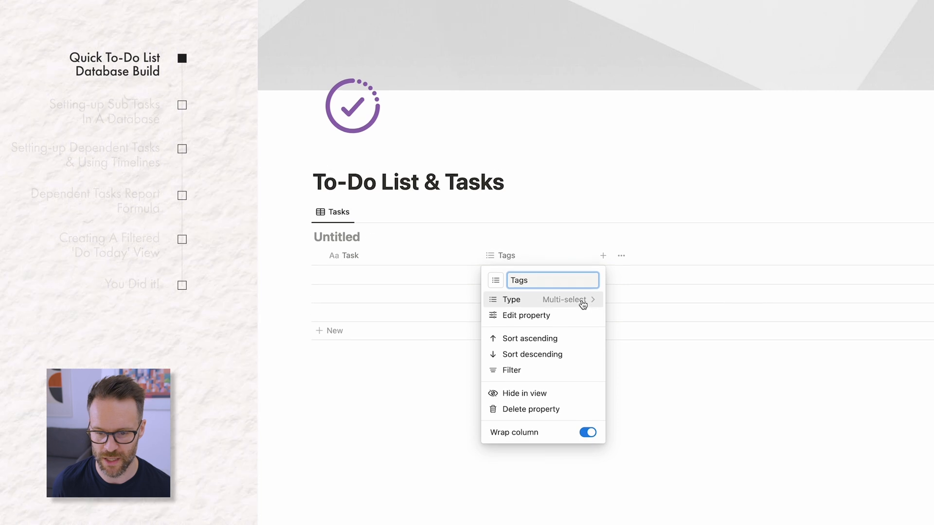
{"action": "left_click", "coordinate": [582, 286]}
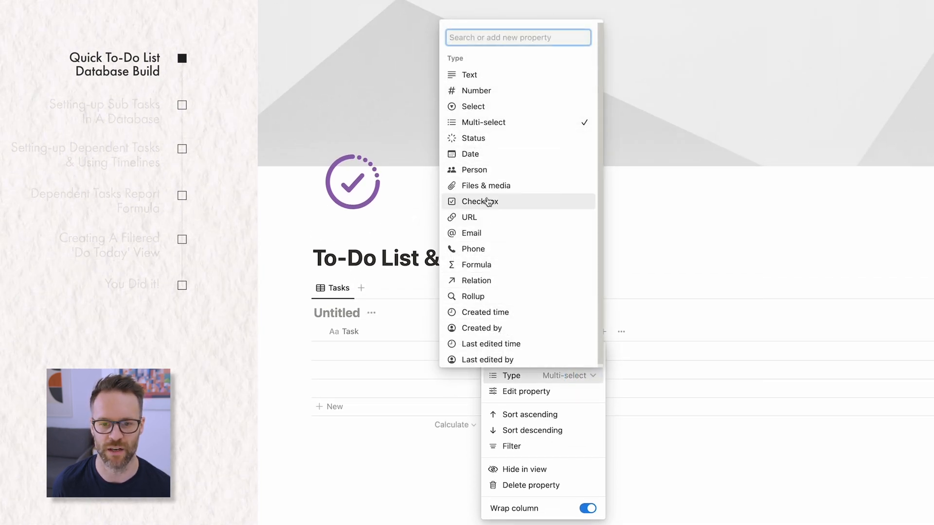
{"action": "left_click", "coordinate": [474, 138]}
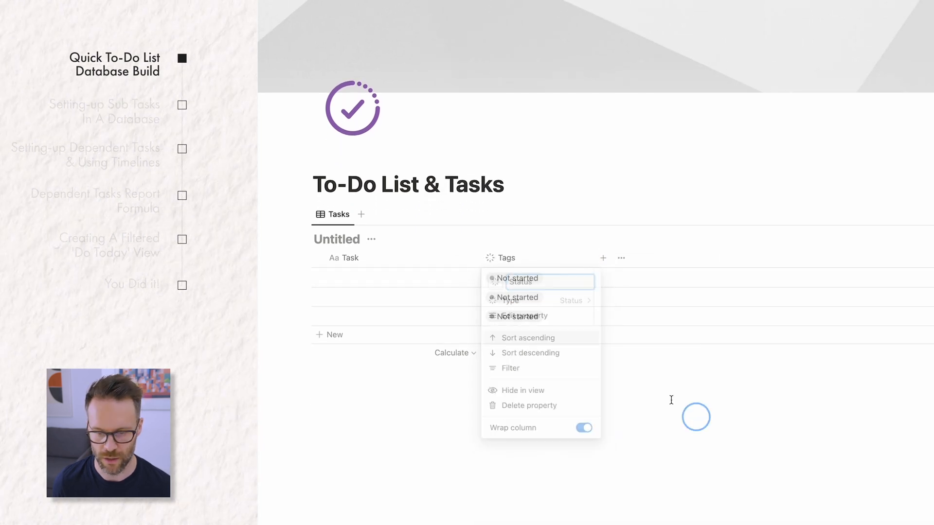
{"action": "left_click", "coordinate": [696, 416]}
Step: Review the first row's status options, and name the three tasks Feed Pepper, Buy cat food and clean house
{"action": "left_click", "coordinate": [539, 278]}
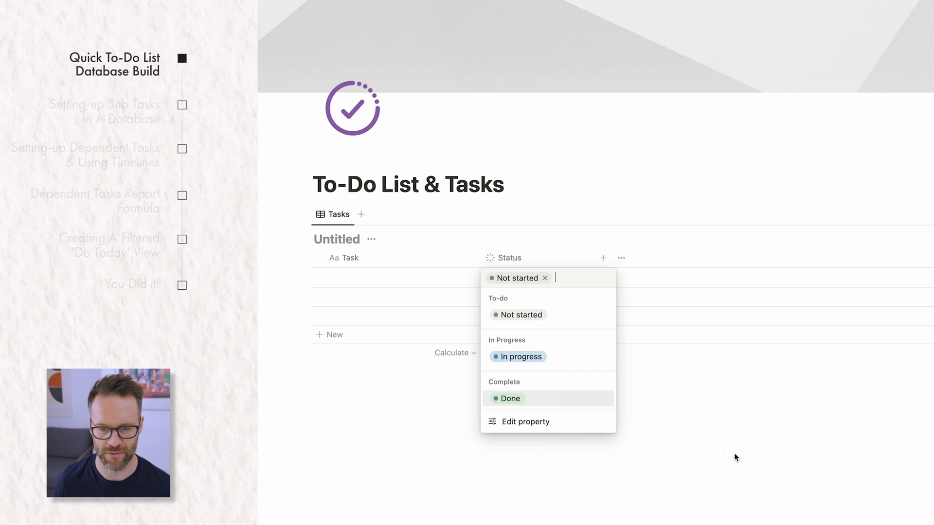
{"action": "key", "text": "Escape"}
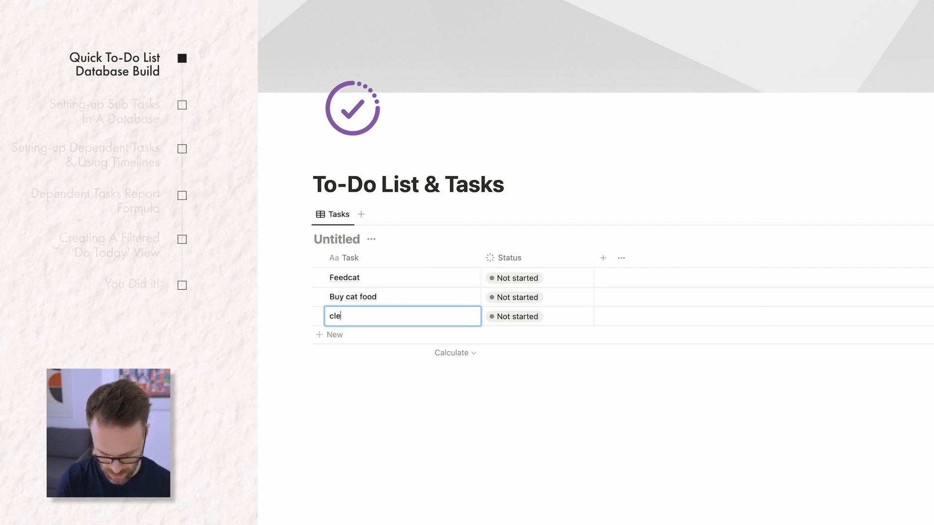
{"action": "type", "text": "clean house"}
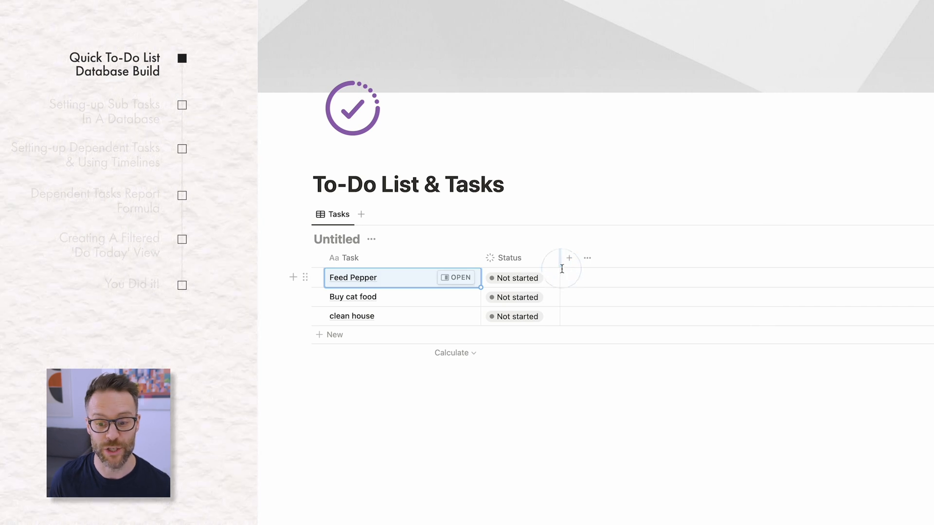
Step: Add a Date property named Do Date and narrow its column
{"action": "left_click", "coordinate": [569, 258]}
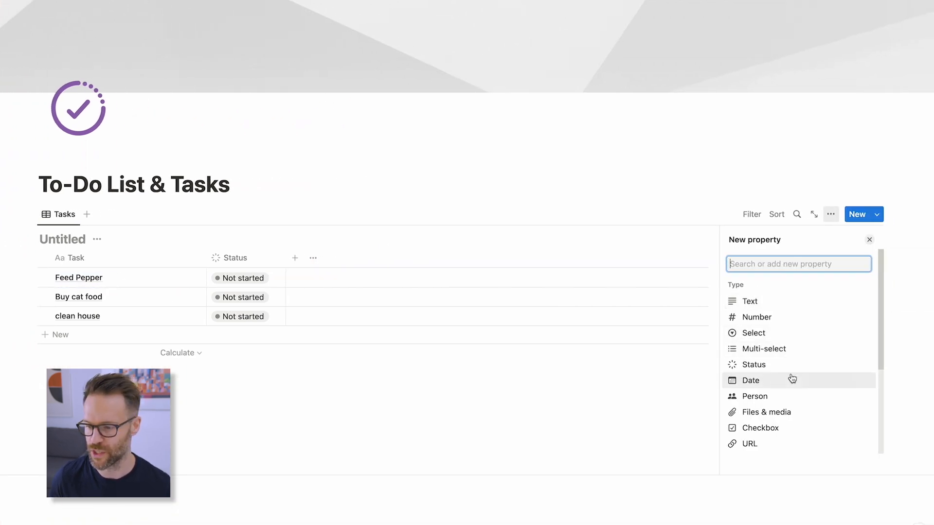
{"action": "left_click", "coordinate": [776, 384]}
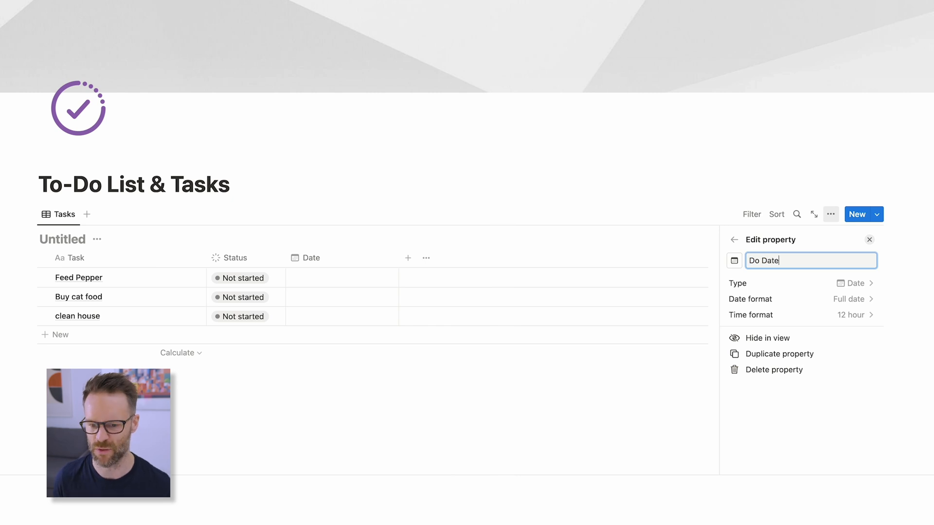
{"action": "type", "text": "Do Date"}
{"action": "left_click", "coordinate": [666, 403]}
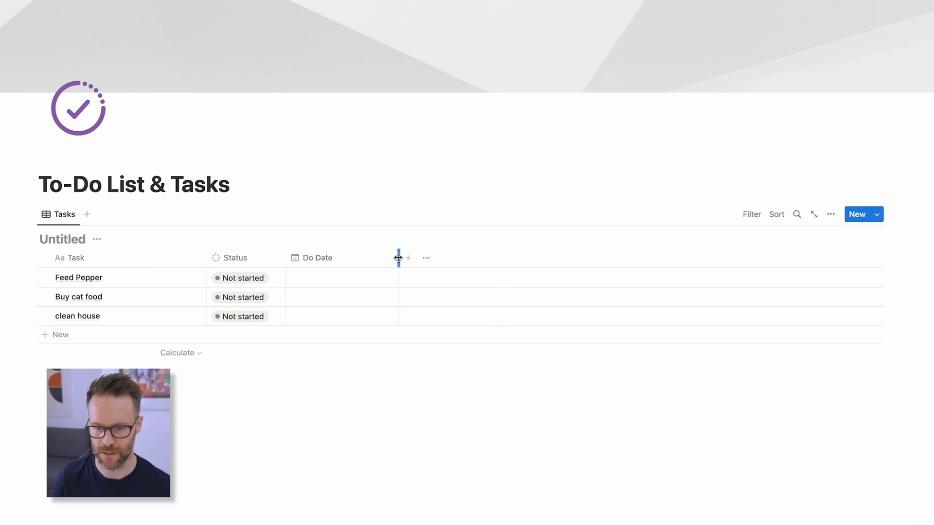
{"action": "left_click_drag", "start_coordinate": [398, 258], "coordinate": [339, 262]}
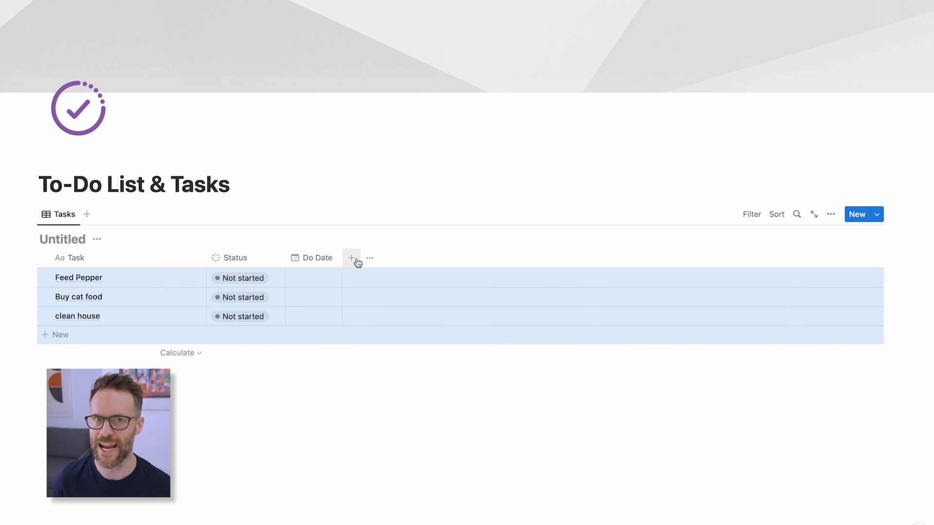
Step: Add a Select property named Daily Priority to the tasks database
{"action": "left_click", "coordinate": [353, 261]}
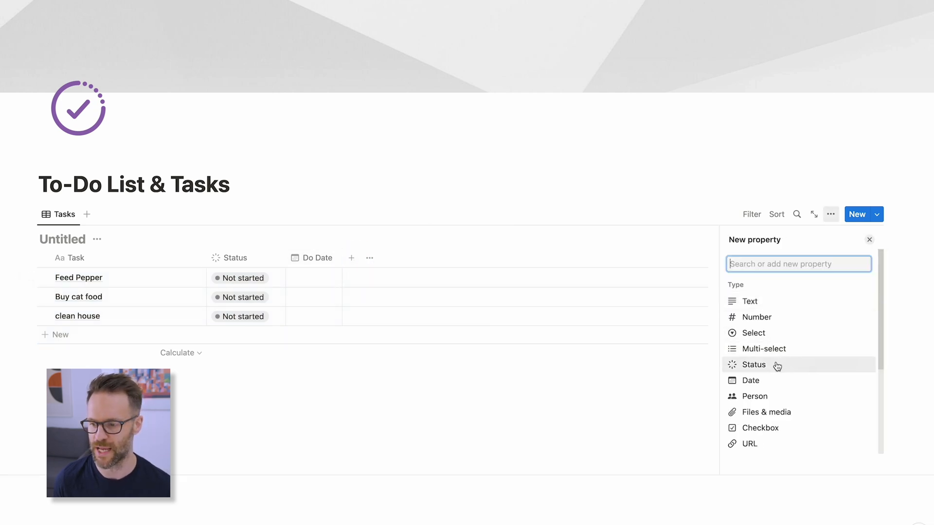
{"action": "left_click", "coordinate": [772, 333]}
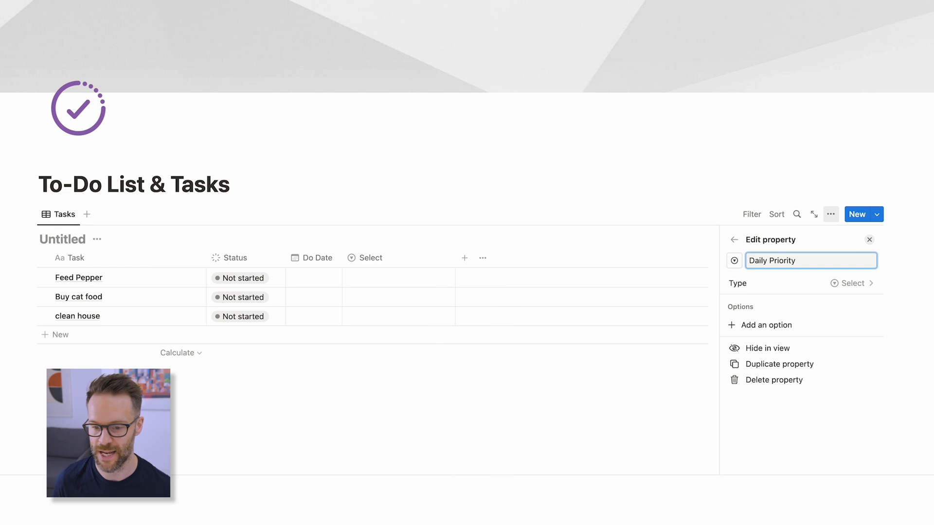
Step: Add the Daily Priority options Quick 1st Tasks, The One Thing, Morning, Afternoon and Evening
{"action": "left_click", "coordinate": [438, 258]}
{"action": "left_click", "coordinate": [411, 320]}
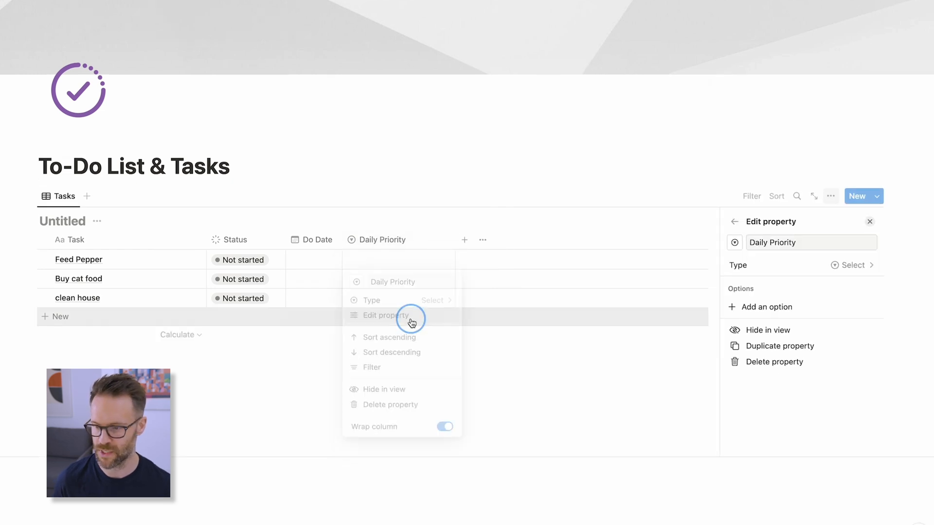
{"action": "left_click", "coordinate": [784, 306]}
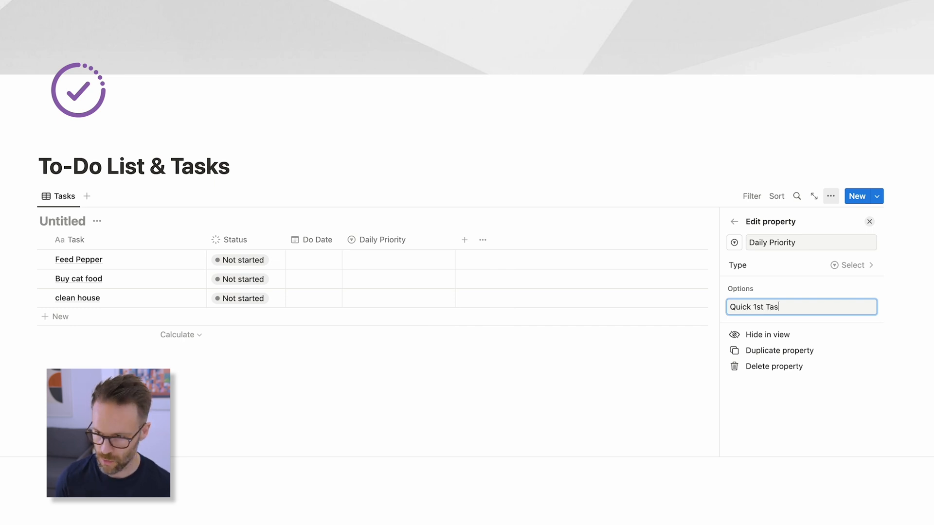
{"action": "key", "text": "Return"}
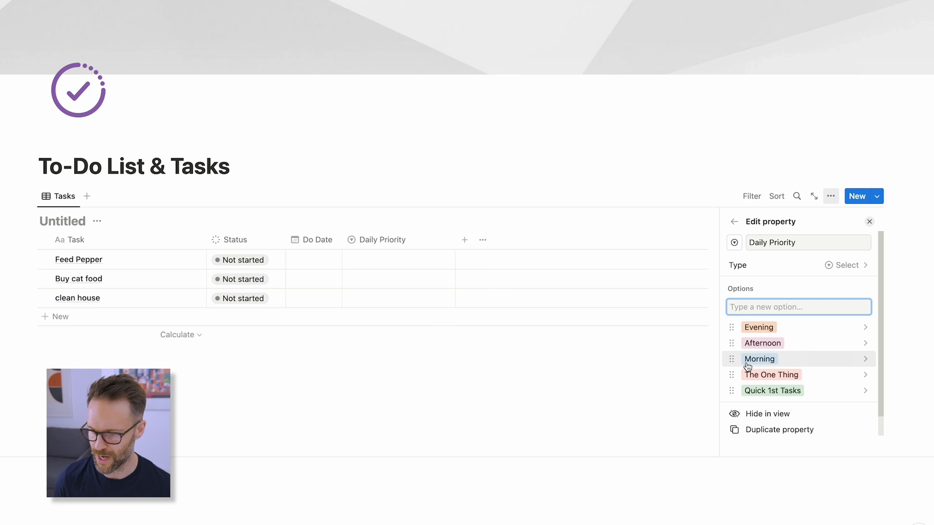
Step: Reorder the Daily Priority options, moving Quick 1st Tasks up the list, and close the property settings
{"action": "left_click_drag", "start_coordinate": [733, 390], "coordinate": [731, 343]}
{"action": "mouse_move", "coordinate": [732, 391]}
{"action": "left_mouse_down"}
{"action": "mouse_move", "coordinate": [731, 359]}
{"action": "mouse_move", "coordinate": [734, 374]}
{"action": "left_mouse_up"}
{"action": "left_click", "coordinate": [617, 385]}
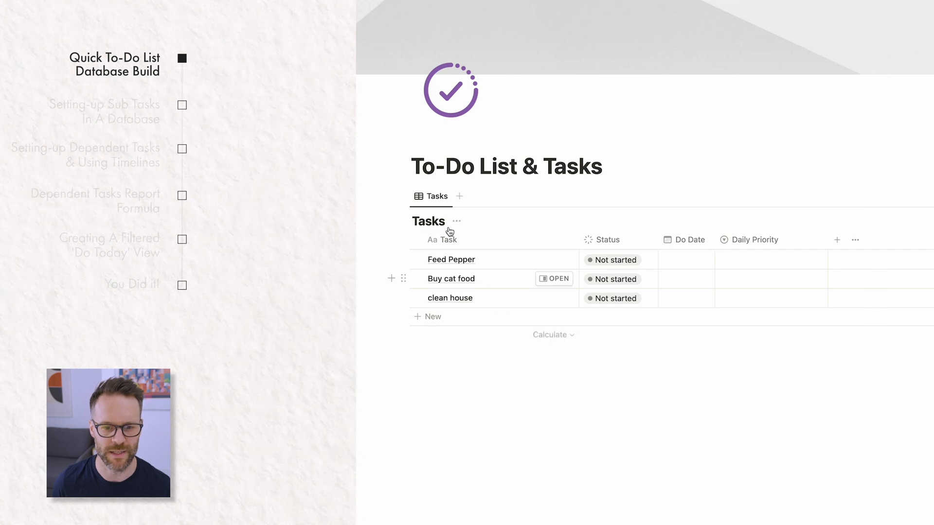
Step: Hide the database title above the tasks table
{"action": "left_click", "coordinate": [457, 222]}
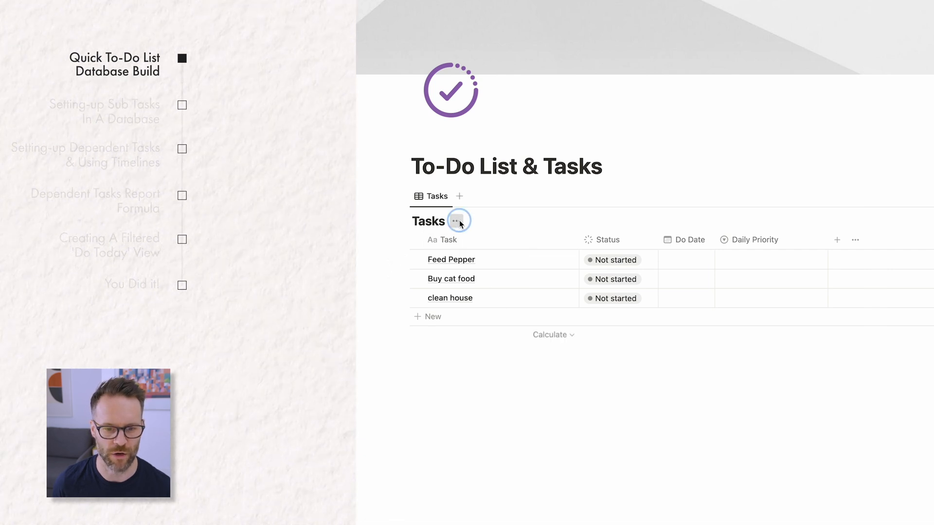
{"action": "left_click", "coordinate": [494, 223]}
{"action": "left_click", "coordinate": [500, 280]}
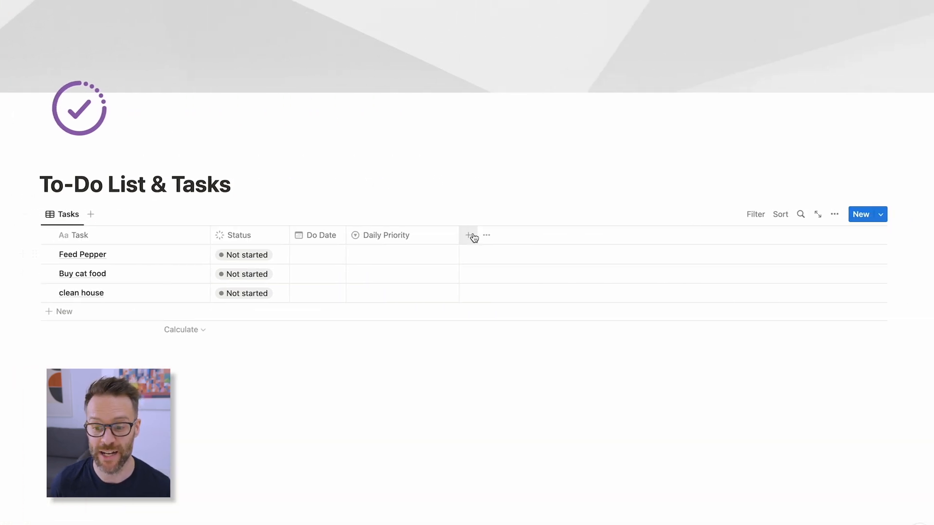
Step: Add a Person property named Assignee to the tasks database
{"action": "left_click", "coordinate": [471, 235]}
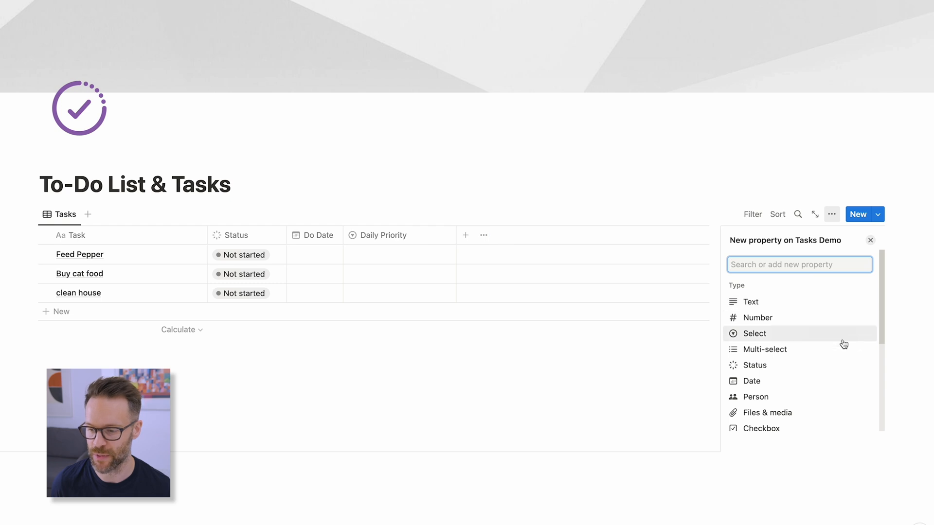
{"action": "scroll", "coordinate": [823, 363], "scroll_direction": "down", "scroll_amount": 1}
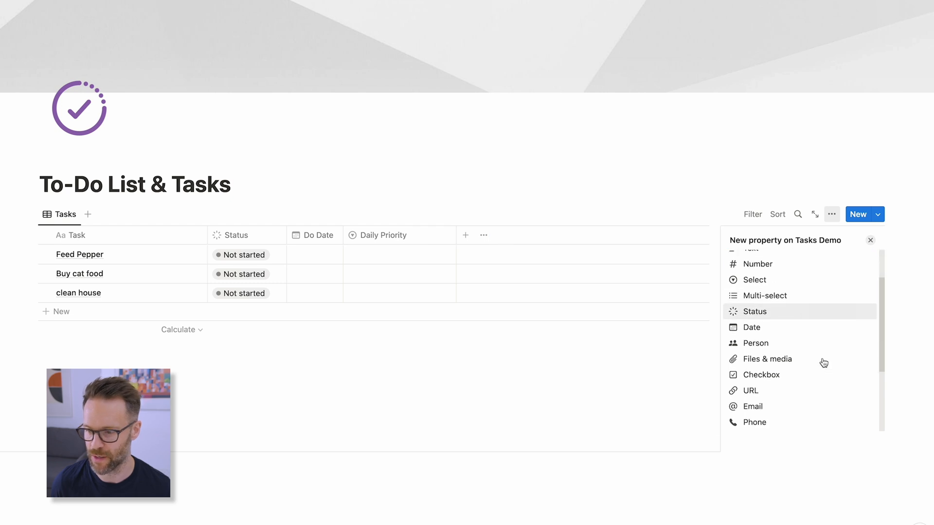
{"action": "left_click", "coordinate": [770, 343]}
{"action": "key", "text": "Escape"}
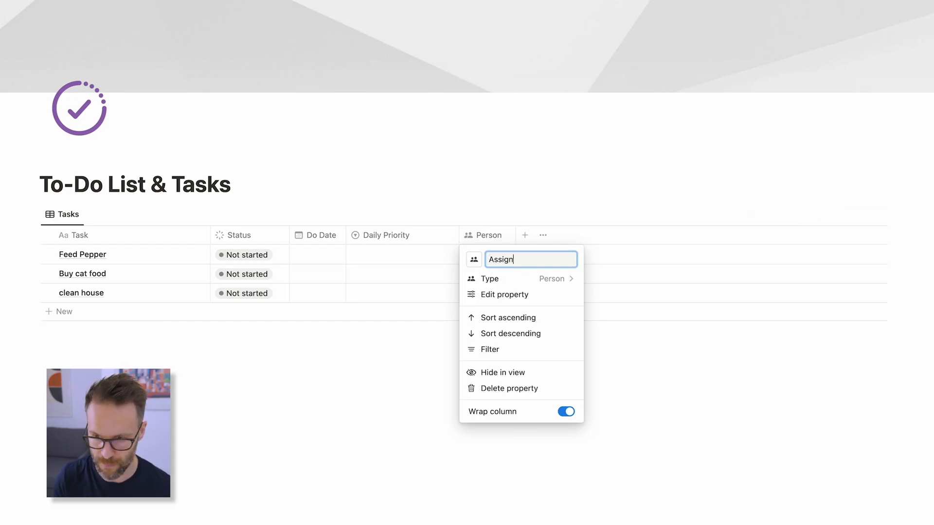
Step: Set the Do Dates to February 3, 2023 for Feed Pepper, February 2 for Buy cat food and February 4 for clean house
{"action": "left_click", "coordinate": [317, 256]}
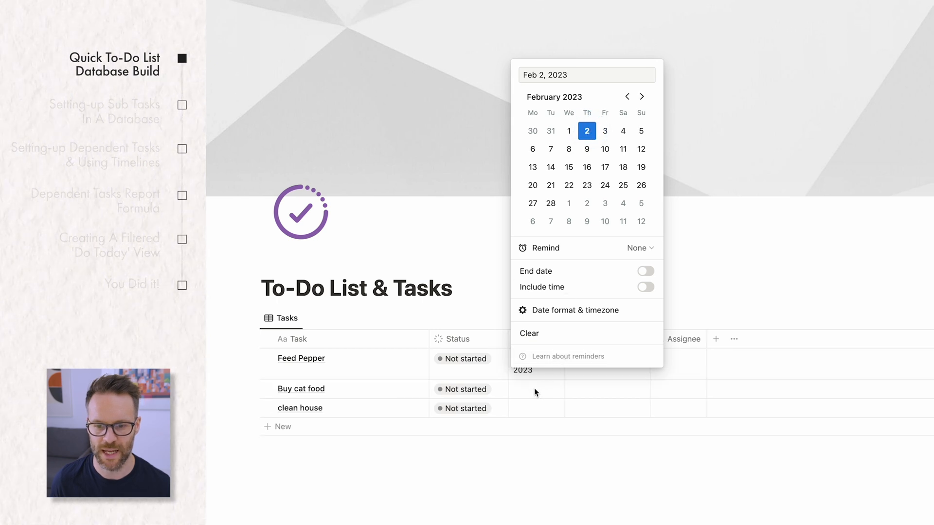
{"action": "key", "text": "Escape"}
{"action": "left_click", "coordinate": [530, 374]}
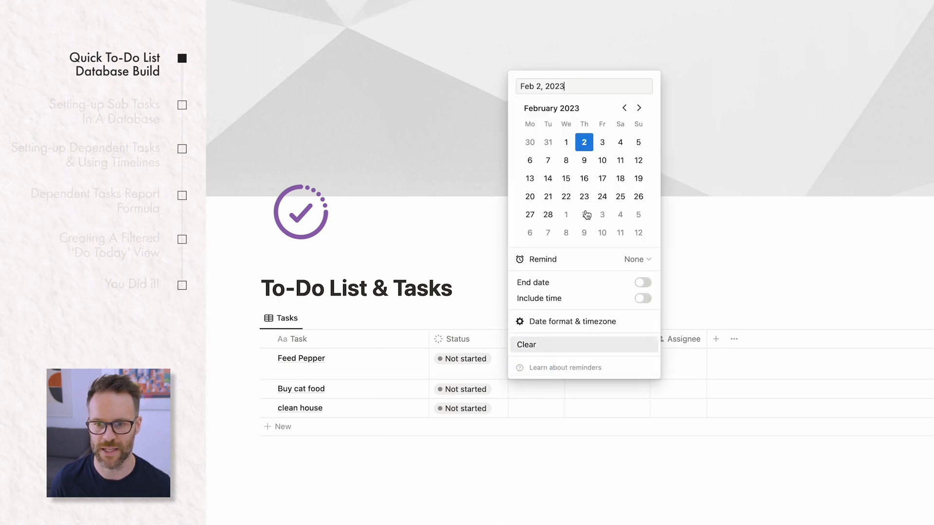
{"action": "left_click", "coordinate": [535, 392]}
{"action": "left_click", "coordinate": [535, 391]}
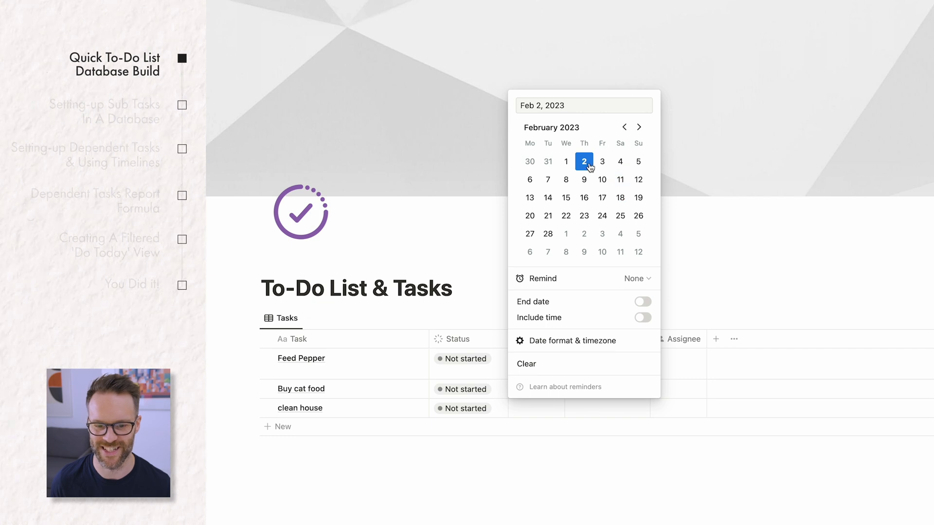
{"action": "left_click", "coordinate": [534, 408]}
{"action": "left_click", "coordinate": [533, 418]}
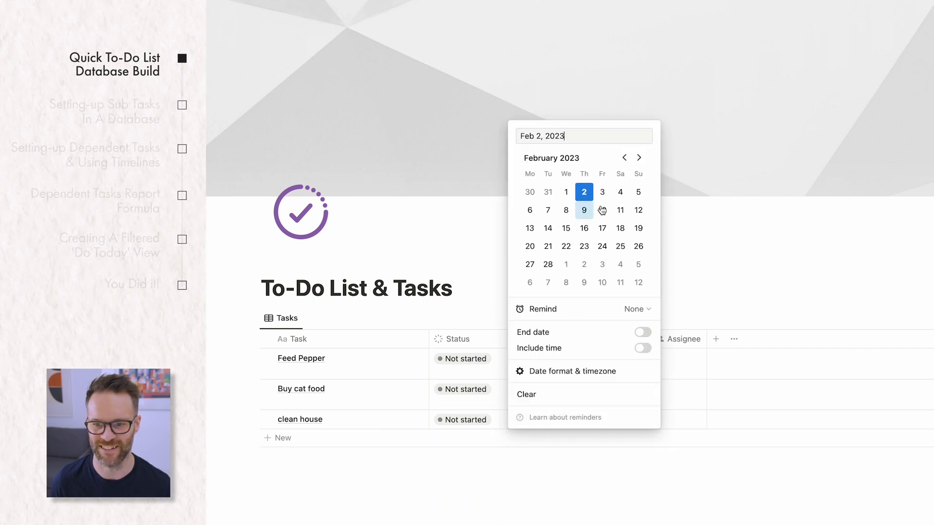
{"action": "left_click", "coordinate": [603, 495]}
Step: Group the Tasks view by Do Date and hide its empty groups
{"action": "left_click", "coordinate": [850, 197]}
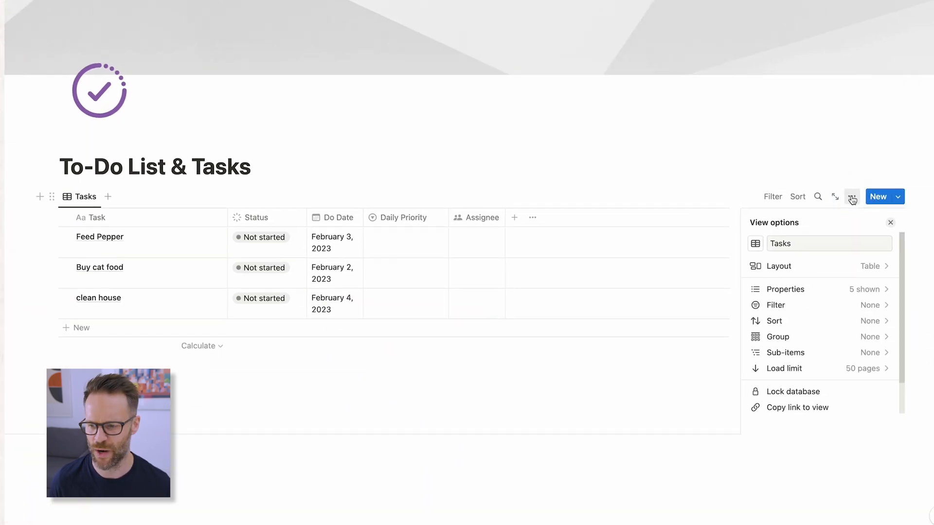
{"action": "left_click", "coordinate": [768, 327]}
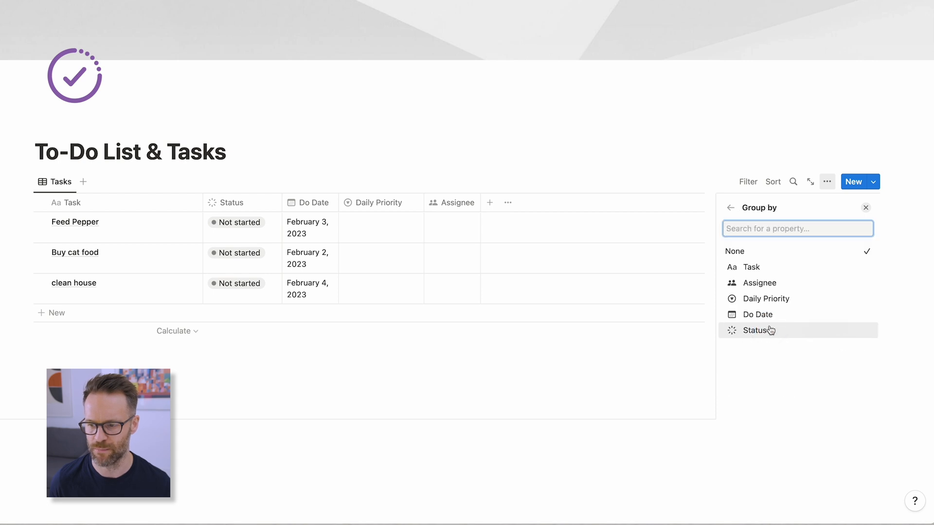
{"action": "left_click", "coordinate": [758, 315]}
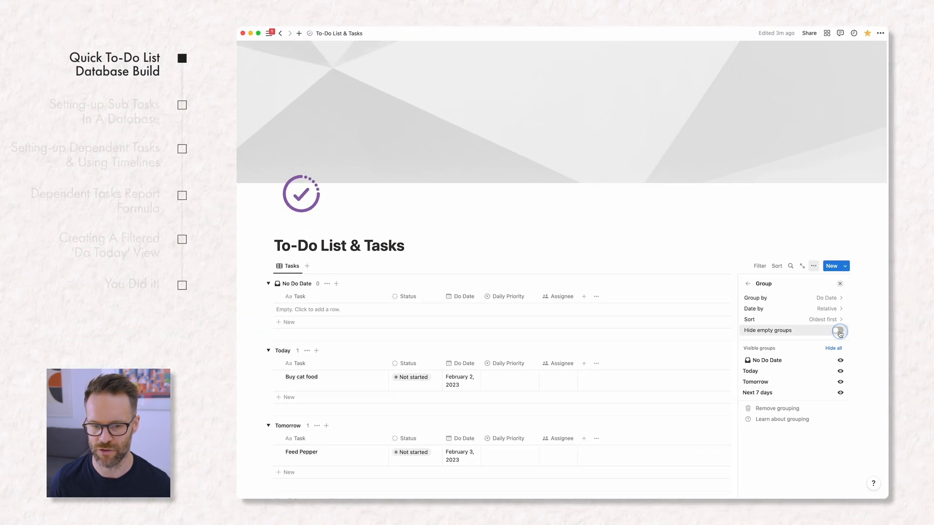
{"action": "left_click", "coordinate": [838, 332]}
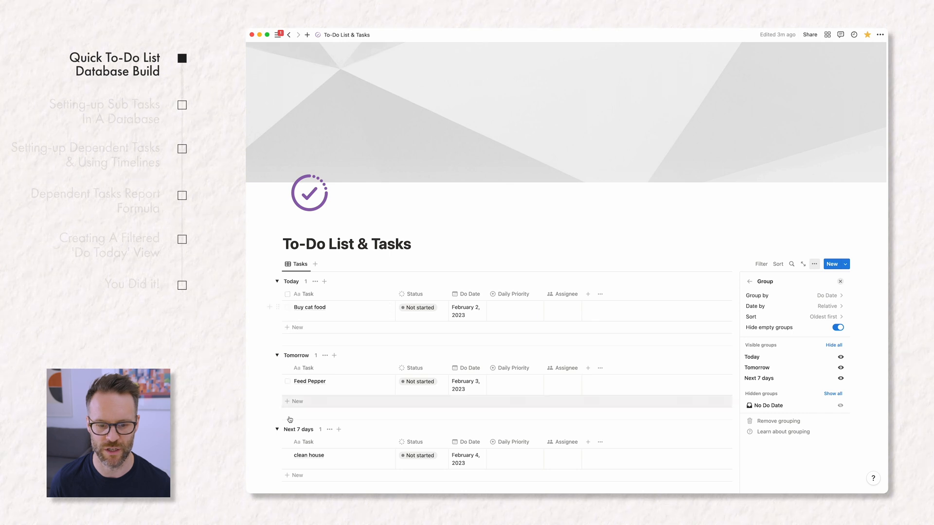
Step: Duplicate the Tasks view
{"action": "left_click", "coordinate": [299, 266]}
{"action": "left_click", "coordinate": [321, 332]}
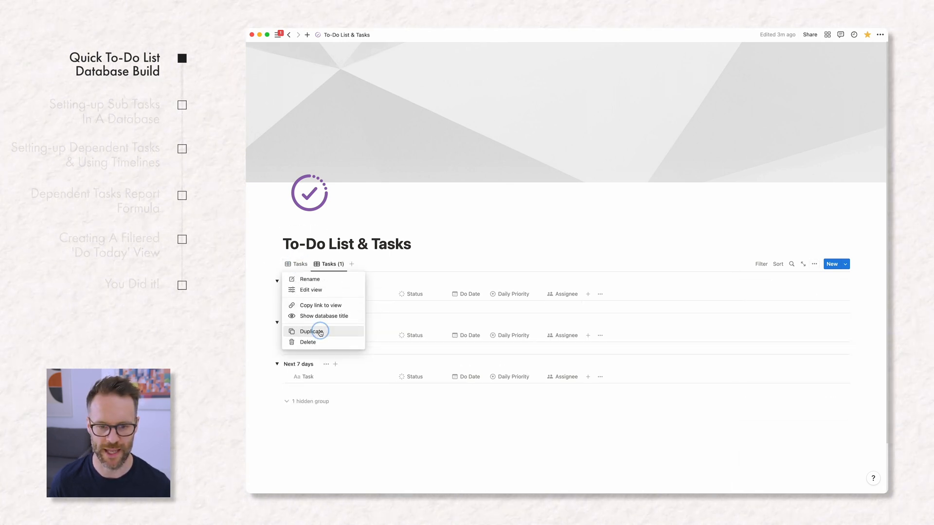
Step: Try to rename the duplicated view All Tasks
{"action": "type", "text": "All ats"}
{"action": "key", "text": "BackSpace"}
{"action": "key", "text": "BackSpace"}
{"action": "key", "text": "BackSpace"}
{"action": "type", "text": "Tasks"}
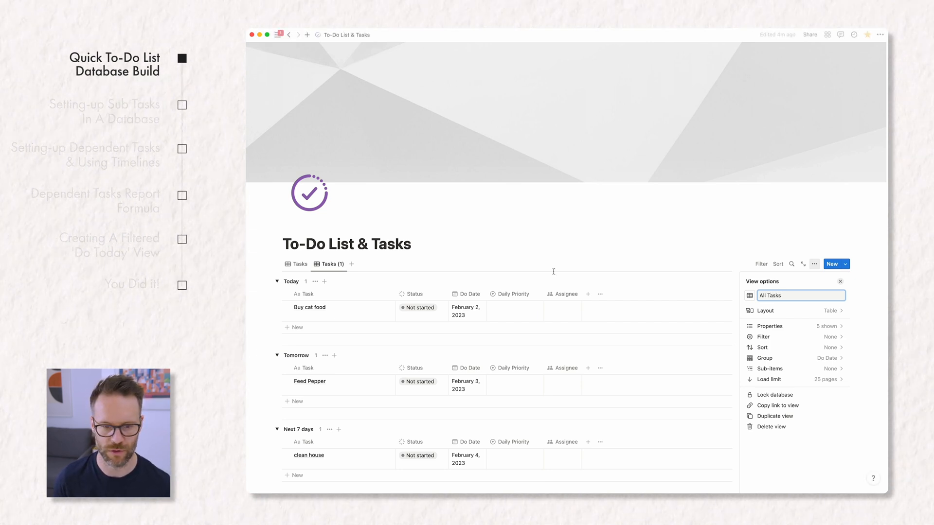
{"action": "left_click", "coordinate": [298, 264]}
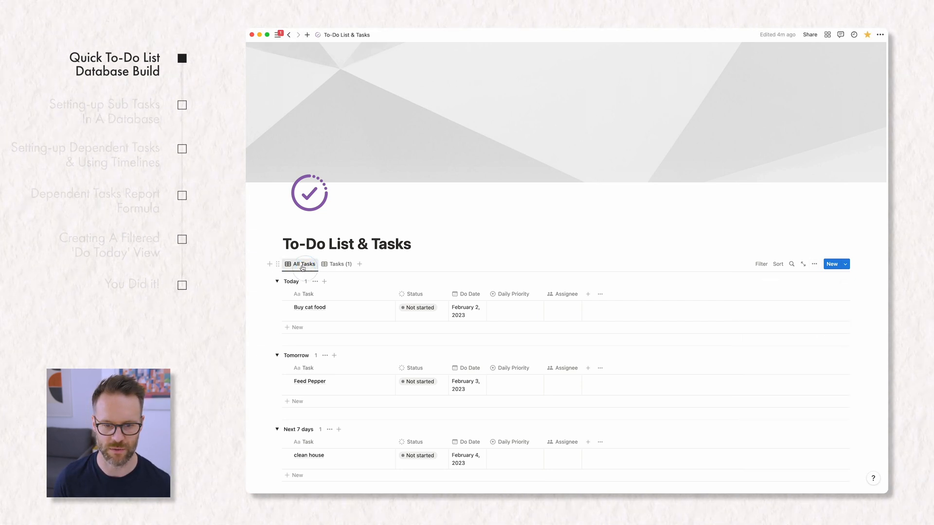
Step: Rename the duplicated view Tasks By Day
{"action": "left_click", "coordinate": [329, 265]}
{"action": "type", "text": "Ta"}
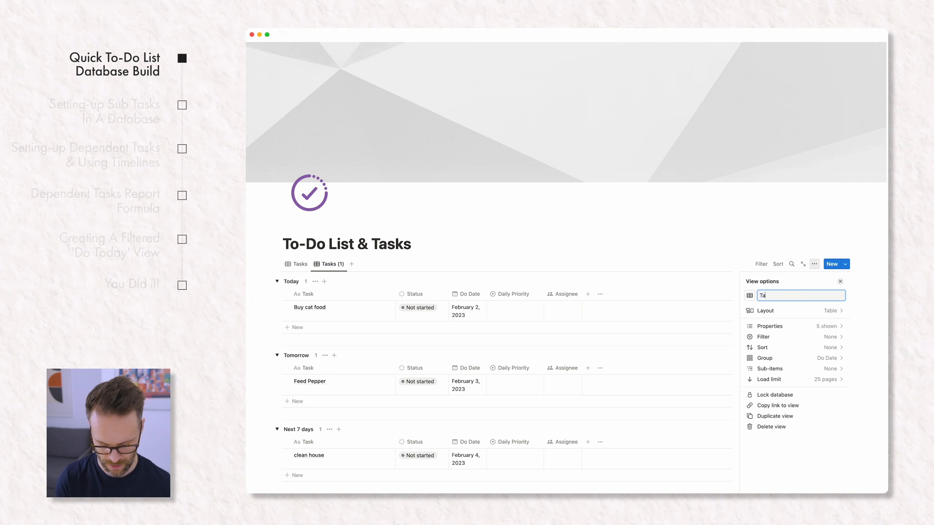
{"action": "type", "text": "sks By Day"}
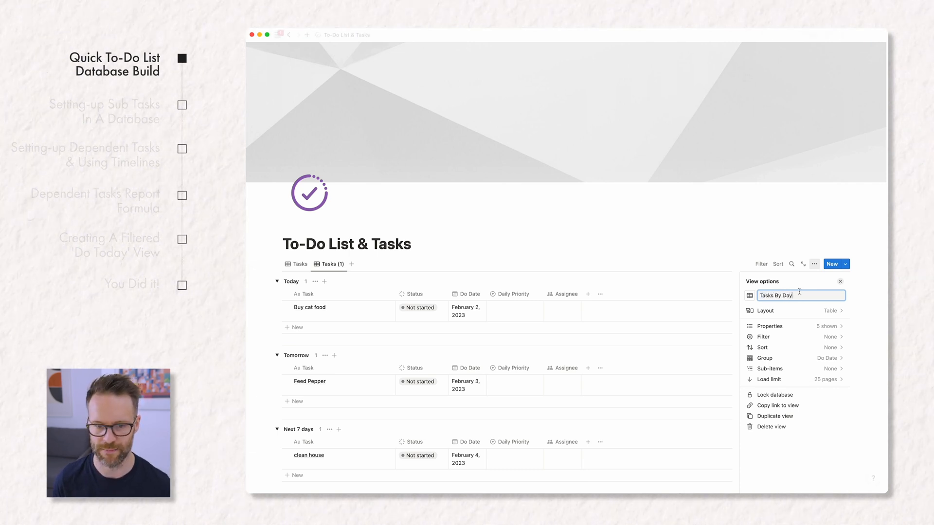
Step: Remove the Do Date grouping from the original Tasks view and switch back to the Tasks By Day view
{"action": "left_click", "coordinate": [805, 266]}
{"action": "left_click", "coordinate": [814, 264]}
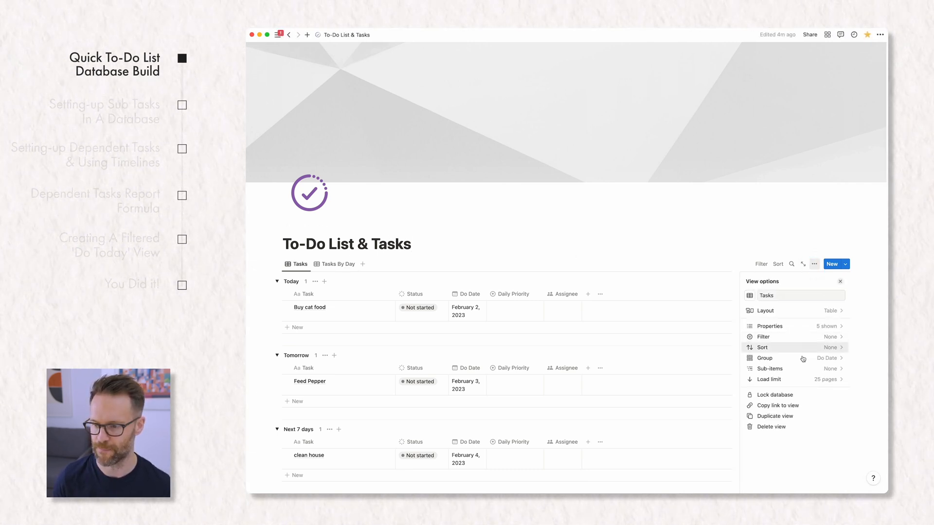
{"action": "left_click", "coordinate": [337, 264]}
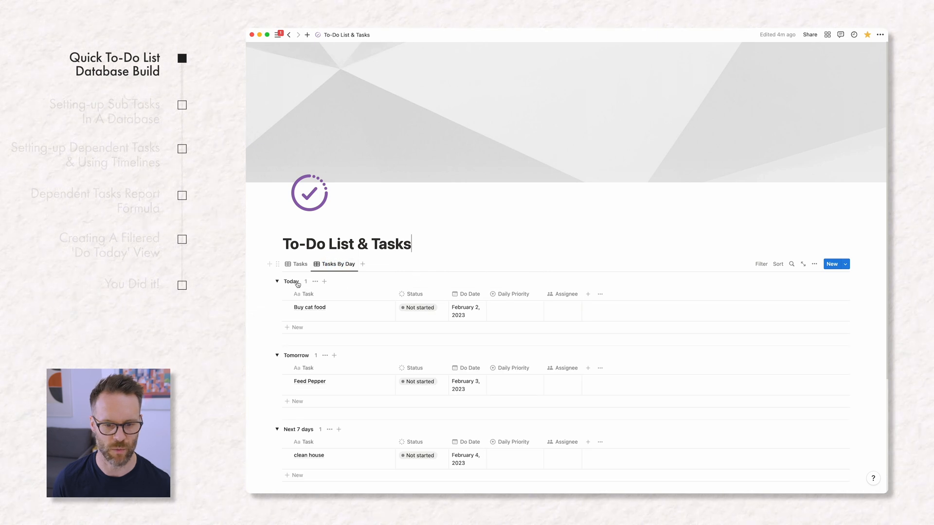
Step: Collapse the Tomorrow and Next 7 days groups in the Tasks By Day view, keeping the Today group expanded
{"action": "left_click", "coordinate": [277, 355]}
{"action": "left_click", "coordinate": [276, 374]}
{"action": "left_click", "coordinate": [298, 264]}
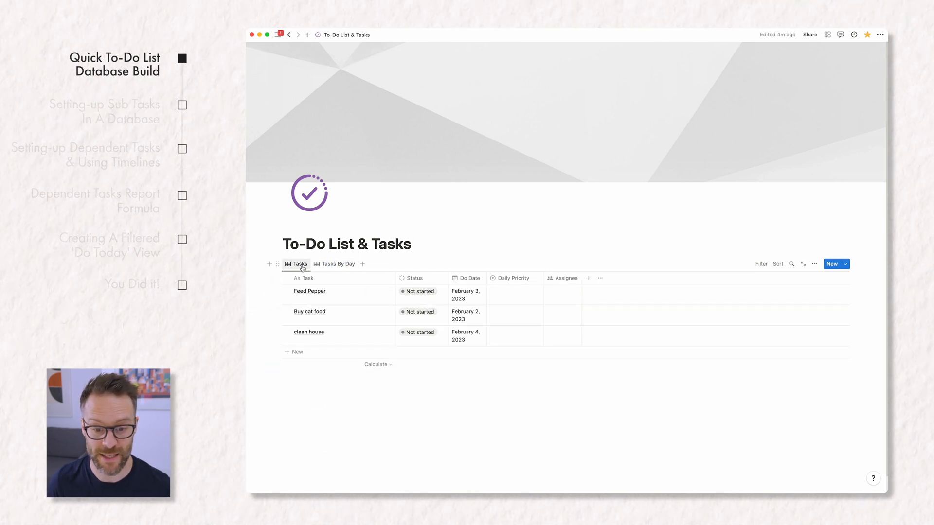
{"action": "left_click", "coordinate": [339, 266]}
{"action": "left_click", "coordinate": [279, 281]}
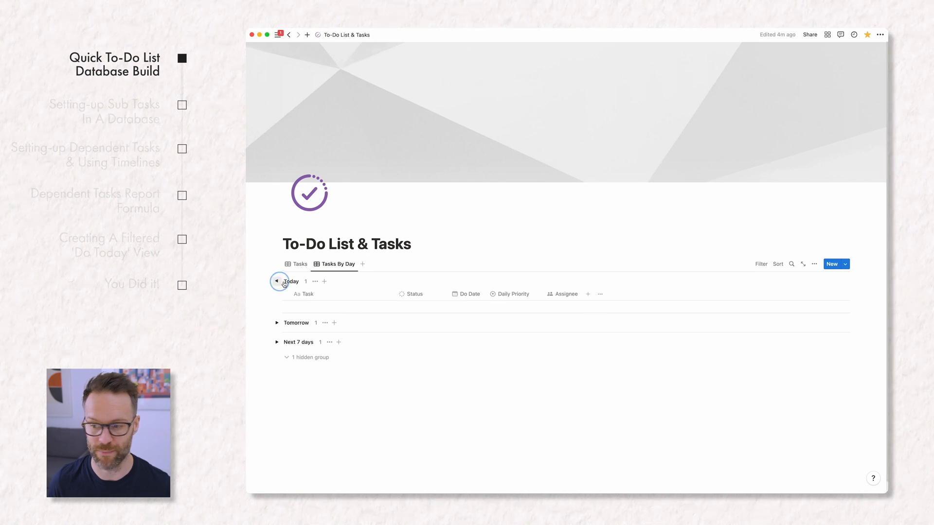
Step: Review the grouping settings of the Tasks By Day view
{"action": "left_click", "coordinate": [815, 266]}
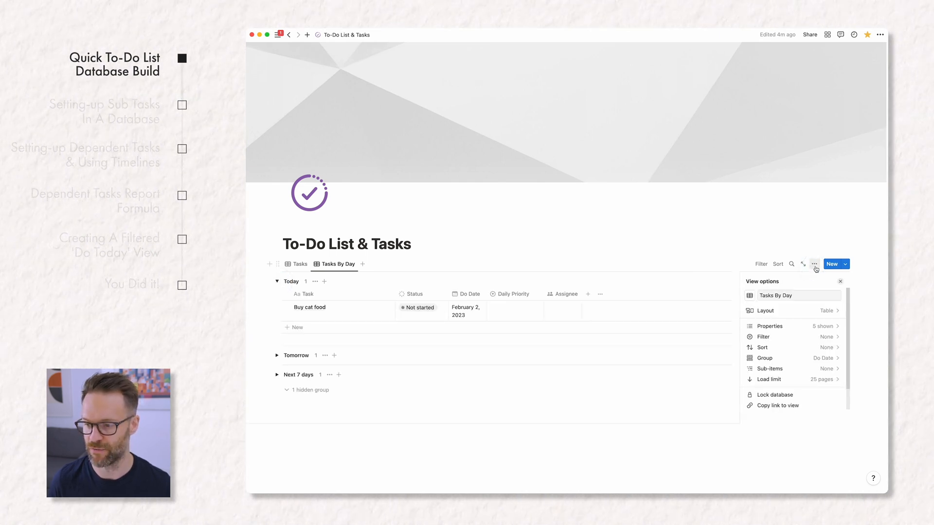
{"action": "left_click", "coordinate": [764, 356]}
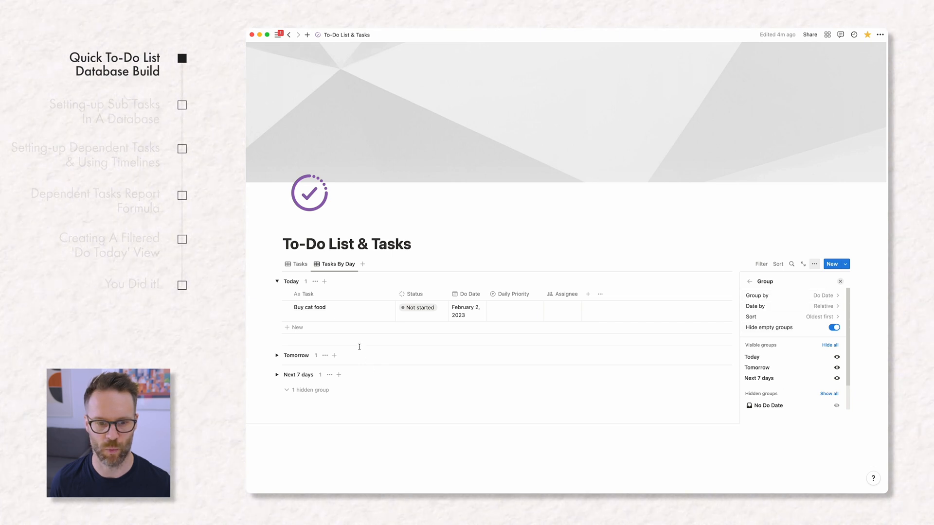
{"action": "left_click", "coordinate": [839, 281]}
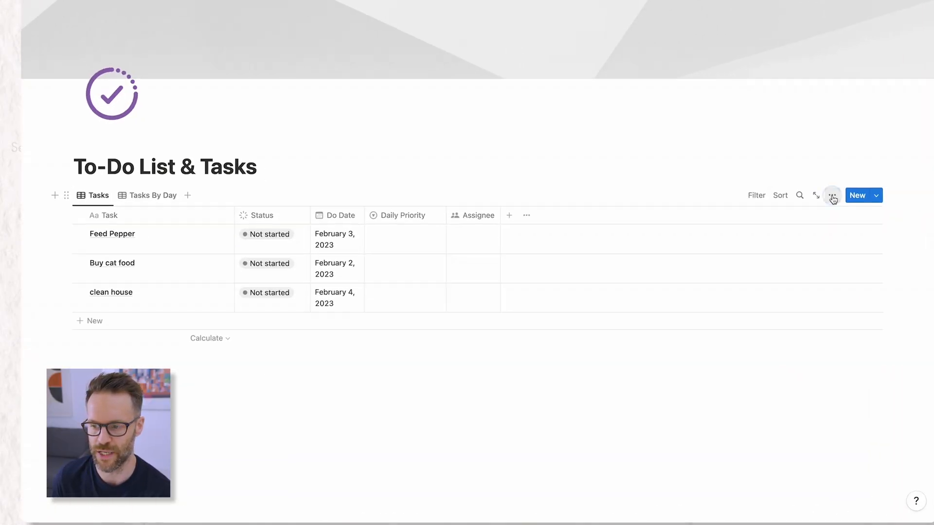
Step: Enable sub-items in the Tasks view with the relation properties named Sub-Task and Parent Task
{"action": "left_click", "coordinate": [832, 198]}
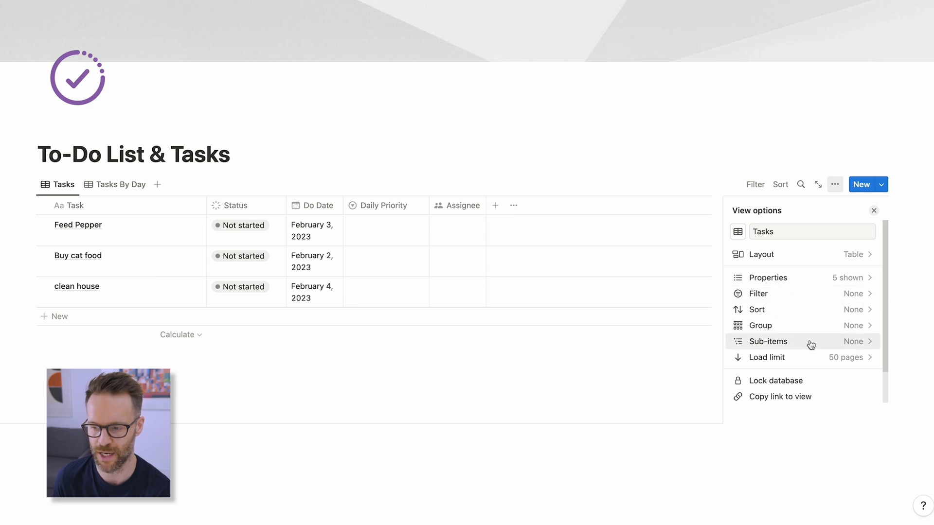
{"action": "left_click", "coordinate": [809, 342]}
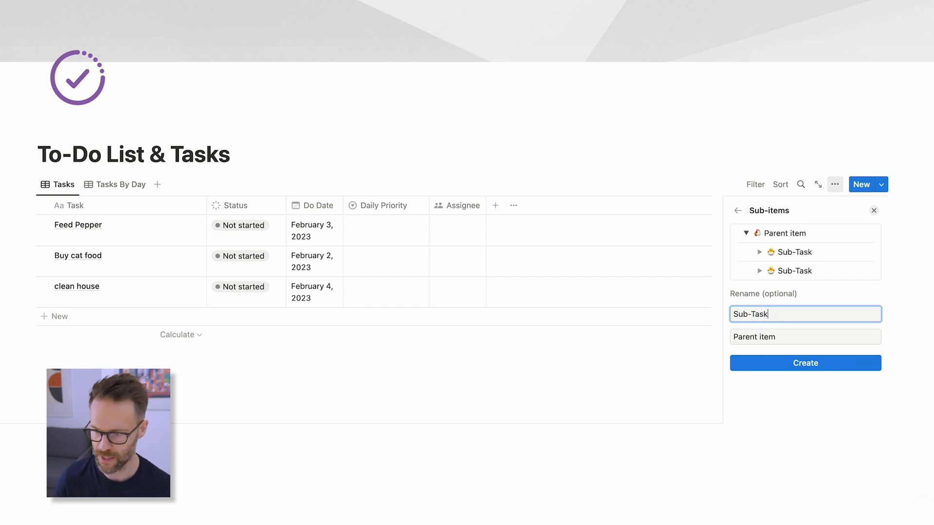
{"action": "left_click", "coordinate": [772, 339]}
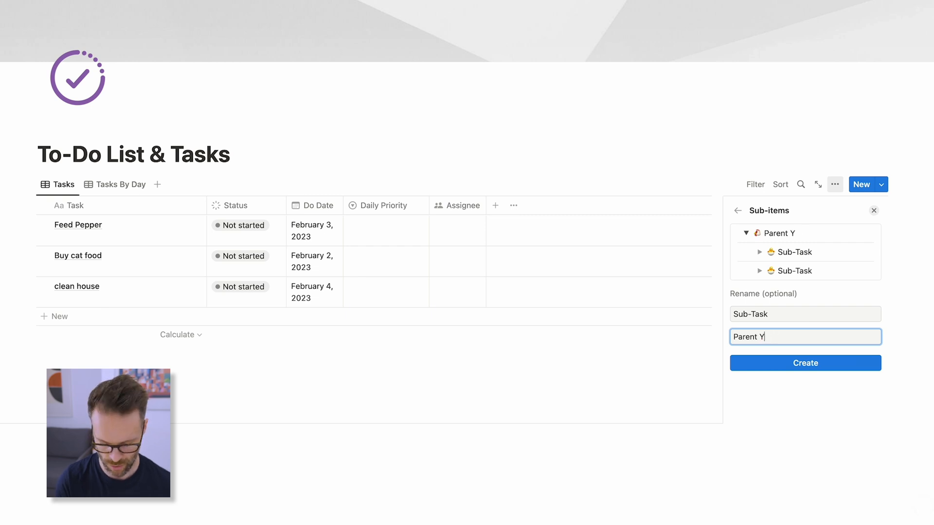
{"action": "left_click", "coordinate": [808, 363]}
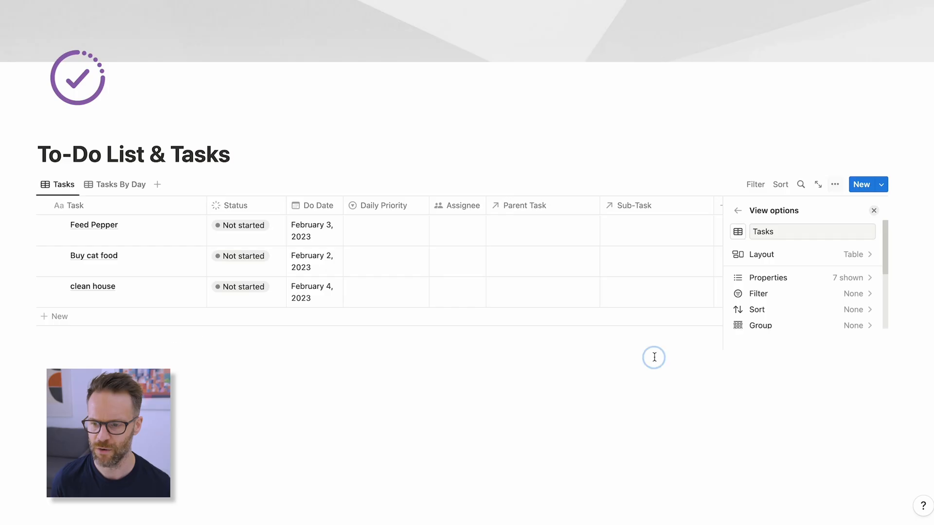
{"action": "left_click", "coordinate": [654, 358]}
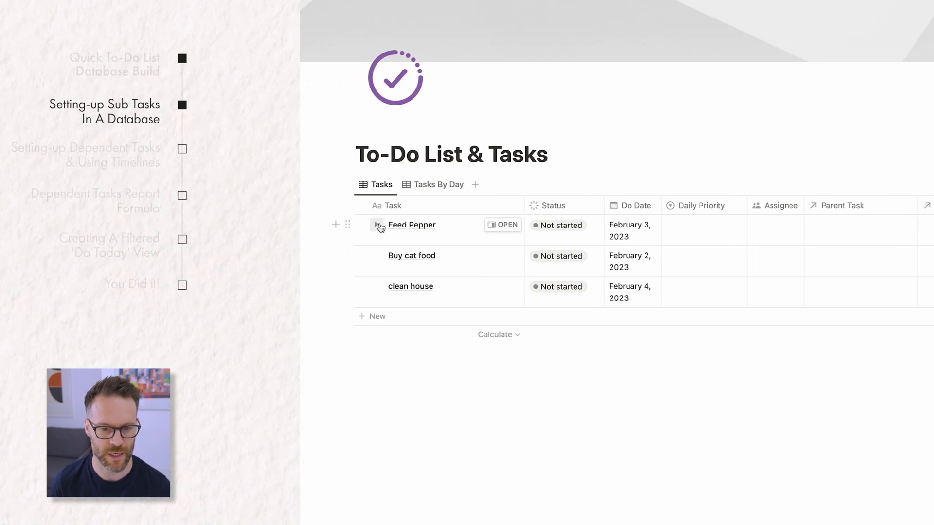
Step: Expand the Feed Pepper task and nest Buy cat food under it as a sub-task
{"action": "left_click", "coordinate": [366, 226]}
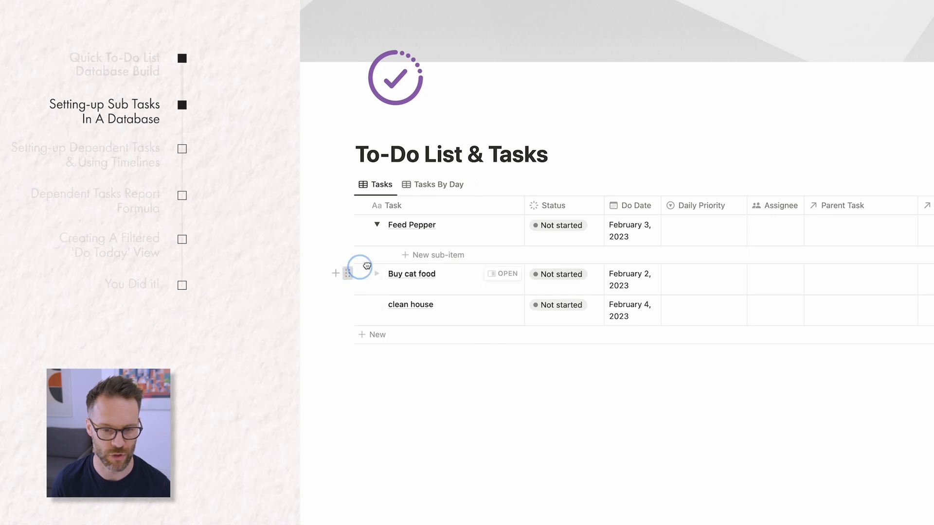
{"action": "left_click_drag", "start_coordinate": [355, 269], "coordinate": [414, 253]}
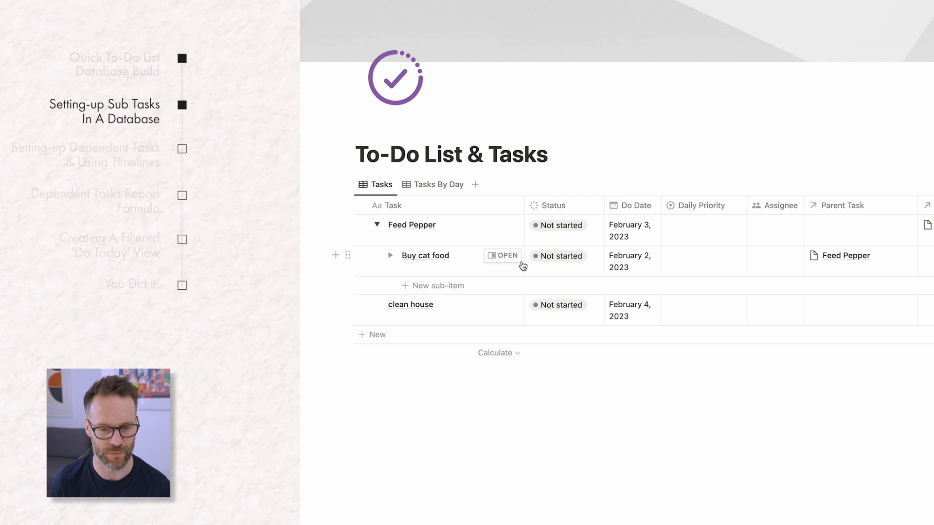
Step: Add a sub-task named Wash Food bowl under Feed Pepper with the Do Date February 2, 2023
{"action": "left_click", "coordinate": [443, 286]}
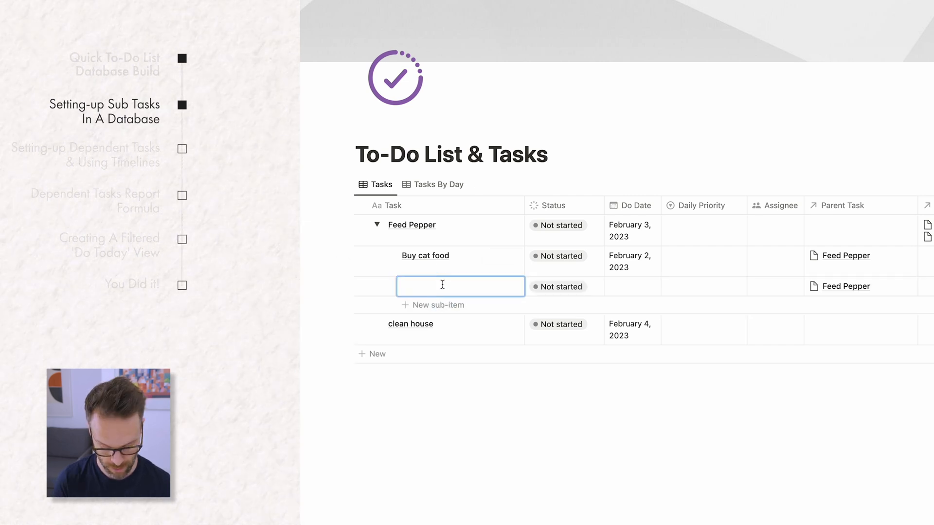
{"action": "type", "text": "Wash F"}
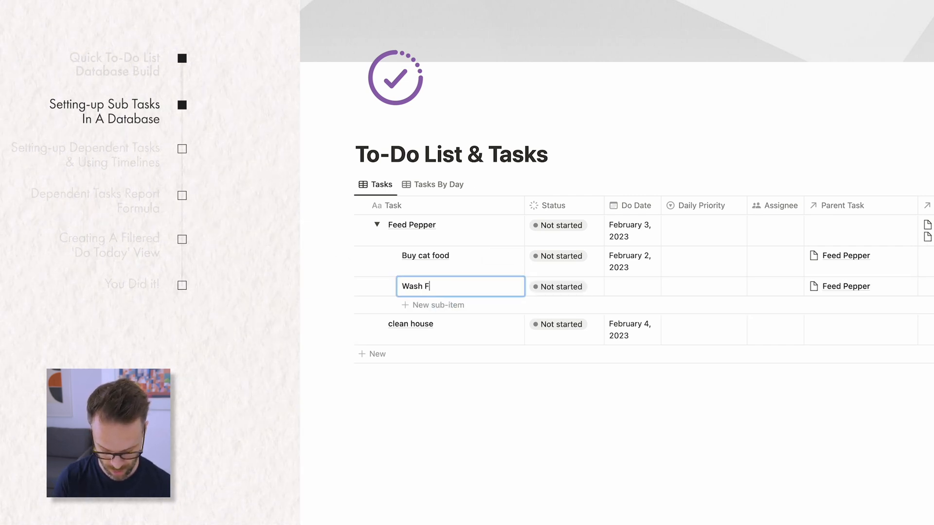
{"action": "type", "text": "ood bowl"}
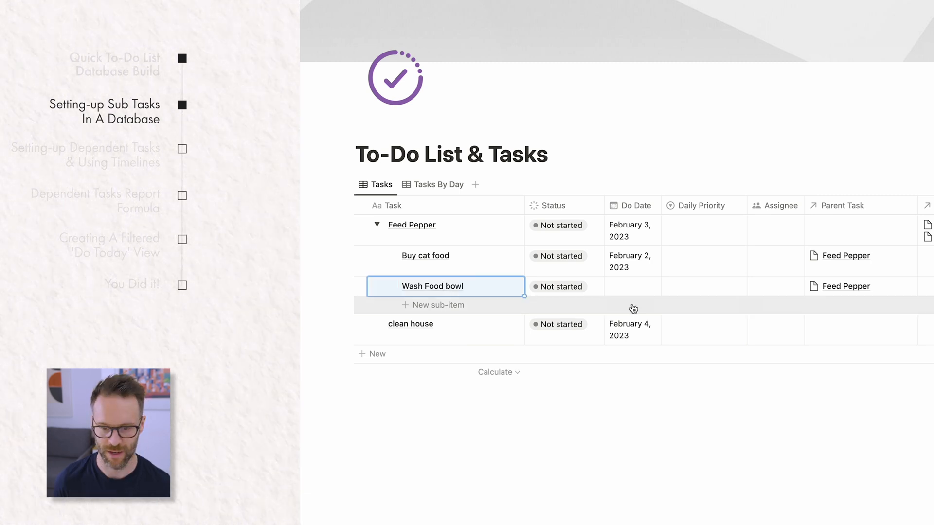
{"action": "left_click", "coordinate": [629, 290]}
{"action": "left_click", "coordinate": [679, 163]}
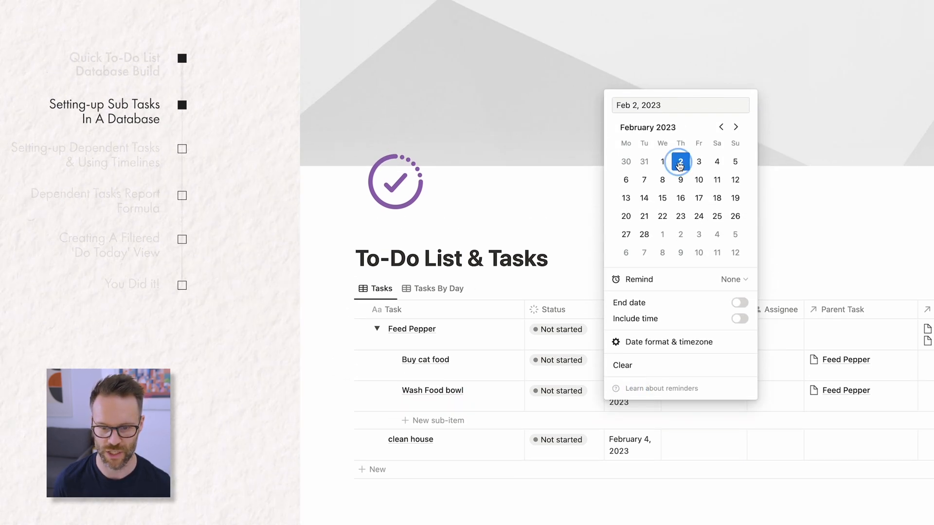
{"action": "key", "text": "Escape"}
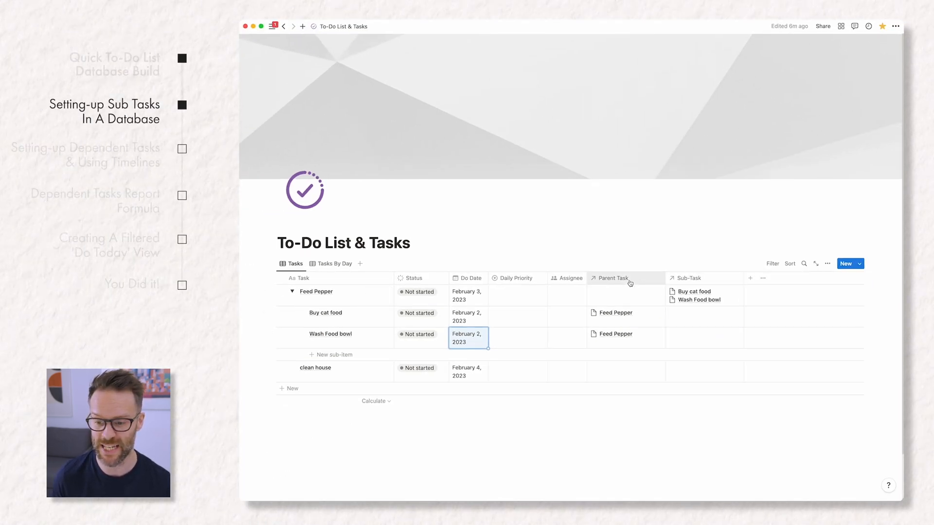
Step: Hide the Parent Task and Sub-Task properties in the Tasks view, keeping the Feed Pepper sub-tasks expanded
{"action": "left_click", "coordinate": [637, 281]}
{"action": "left_click", "coordinate": [632, 373]}
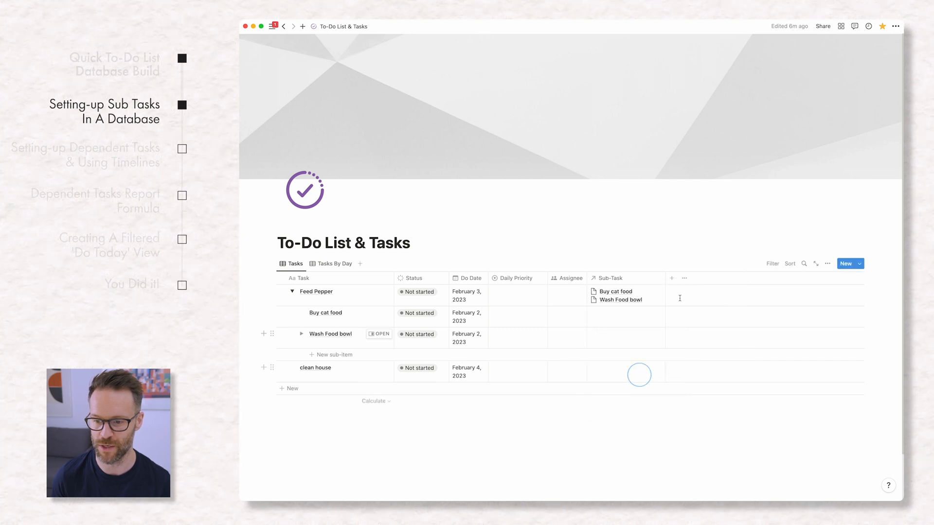
{"action": "left_click", "coordinate": [636, 278]}
{"action": "left_click", "coordinate": [625, 373]}
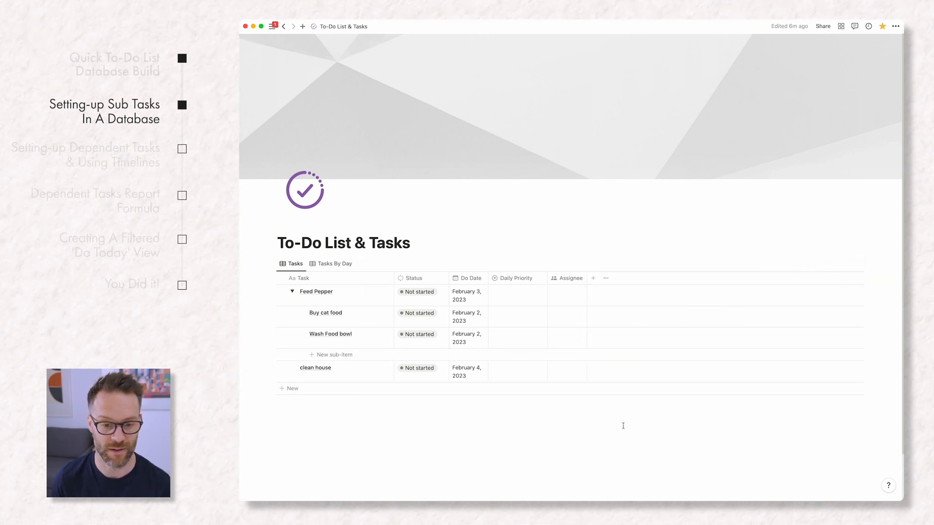
{"action": "left_click", "coordinate": [293, 291]}
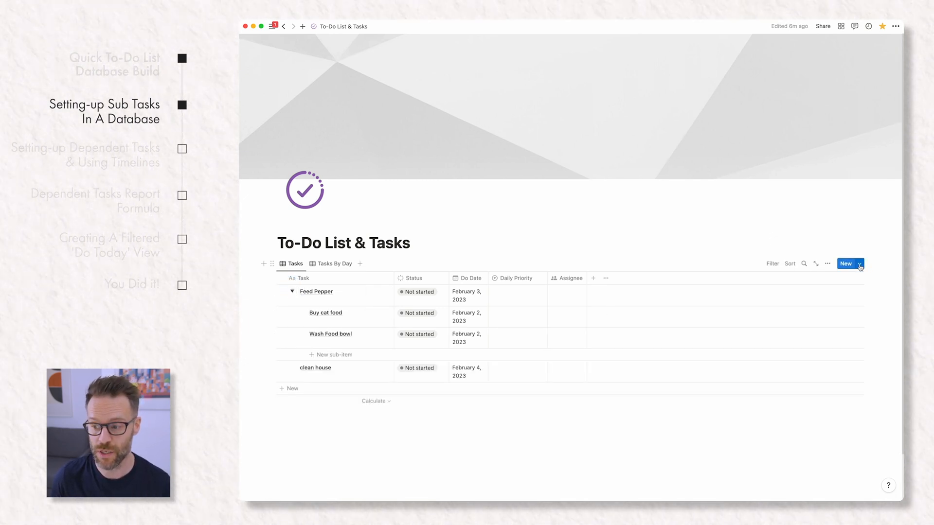
Step: Create a new database template named New Task
{"action": "left_click", "coordinate": [859, 264]}
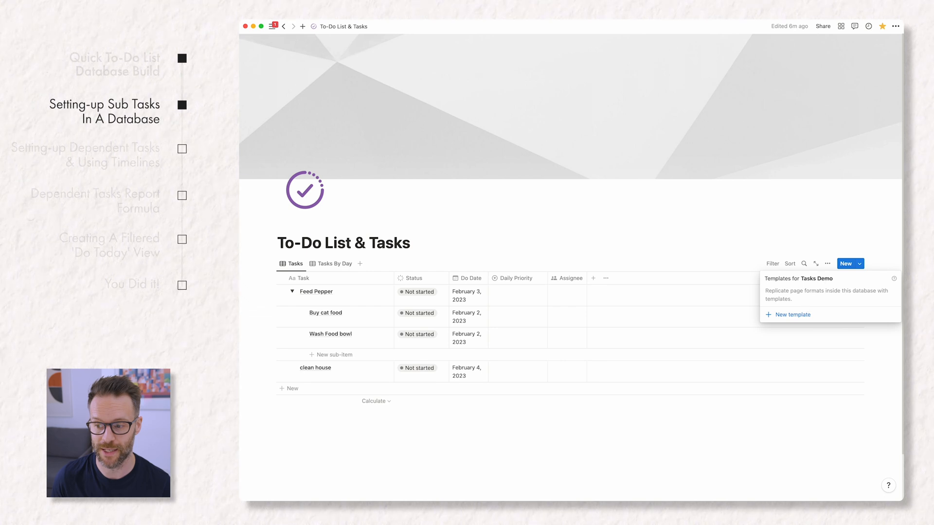
{"action": "left_click", "coordinate": [795, 315]}
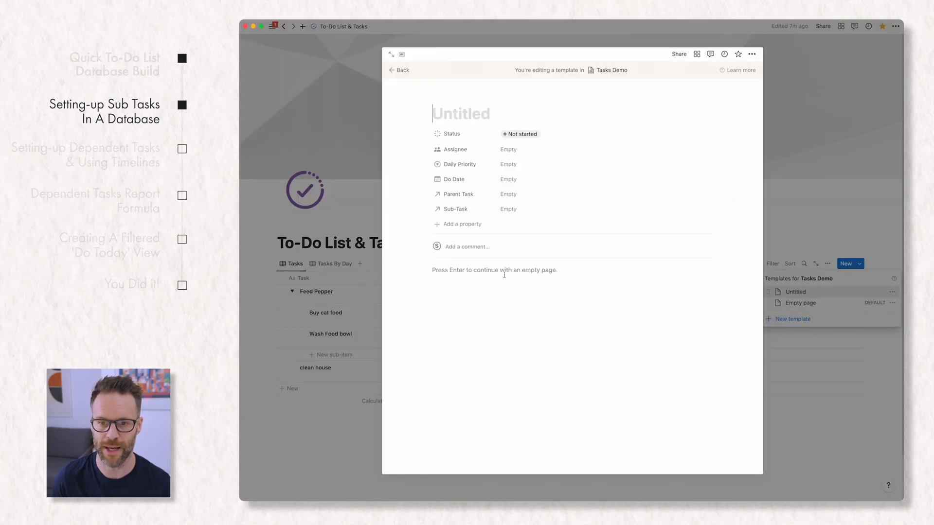
{"action": "type", "text": "N"}
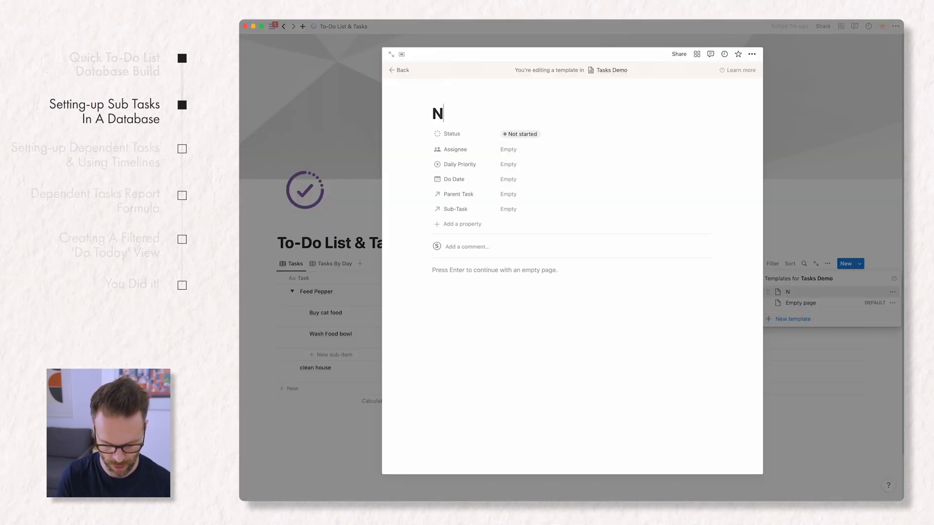
{"action": "type", "text": "ew Task"}
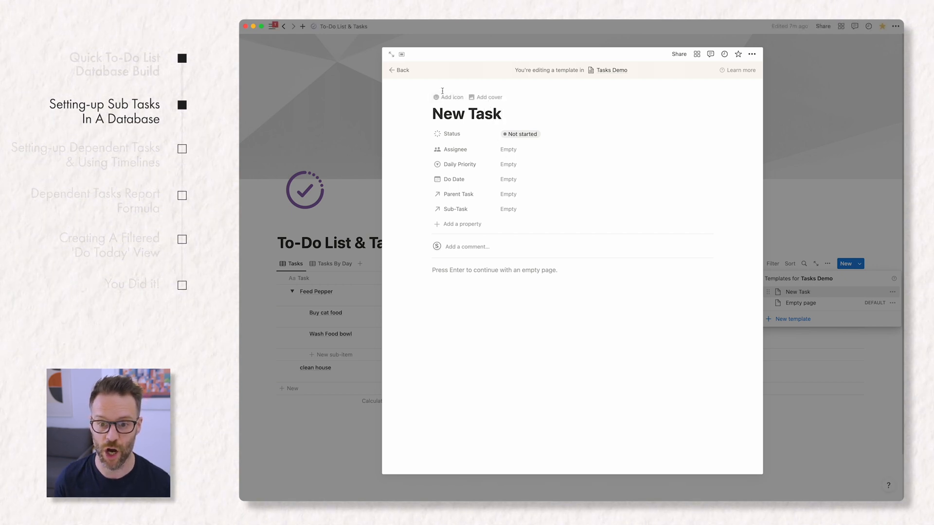
Step: Give the New Task template a grey circled checkmark icon and a light grey abstract cover image
{"action": "left_click", "coordinate": [444, 96]}
{"action": "left_click", "coordinate": [448, 181]}
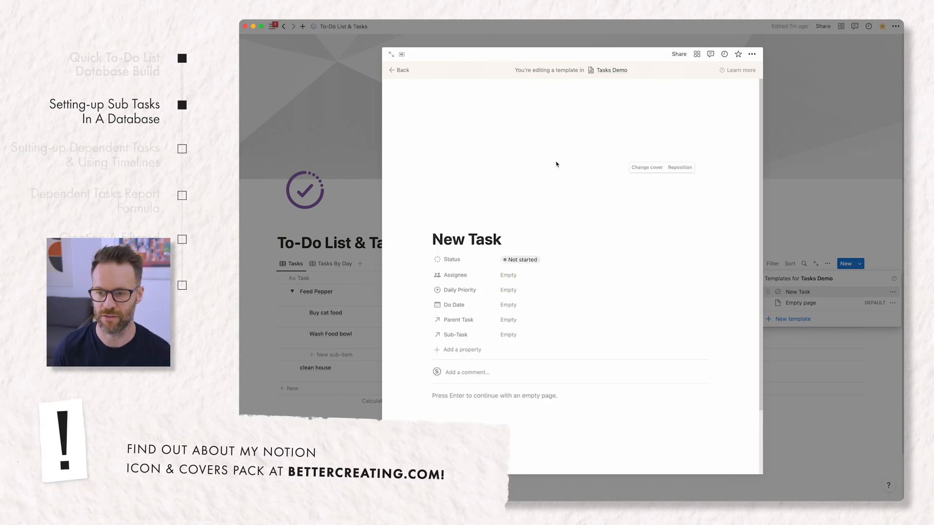
{"action": "left_click", "coordinate": [647, 168]}
{"action": "left_click", "coordinate": [583, 183]}
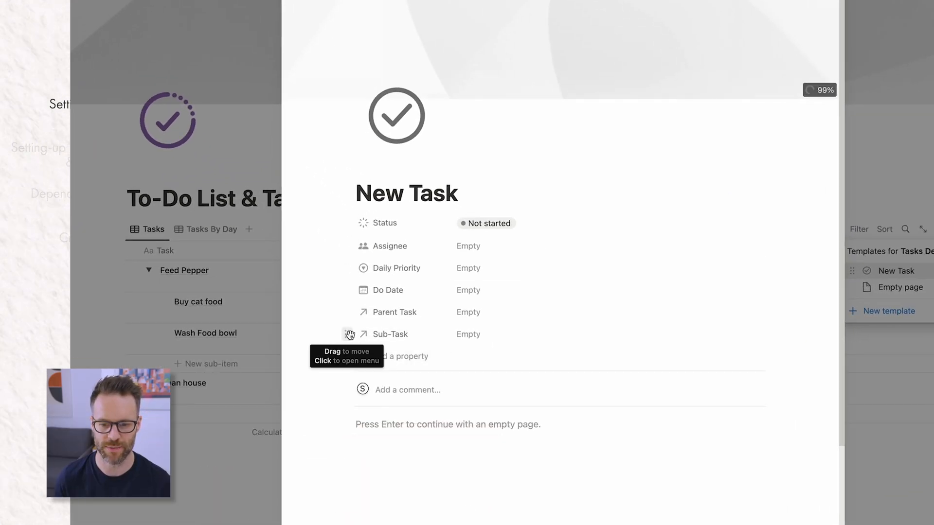
Step: Customize the database's page layout so the Sub-Task property shows as a page section
{"action": "left_click", "coordinate": [347, 334]}
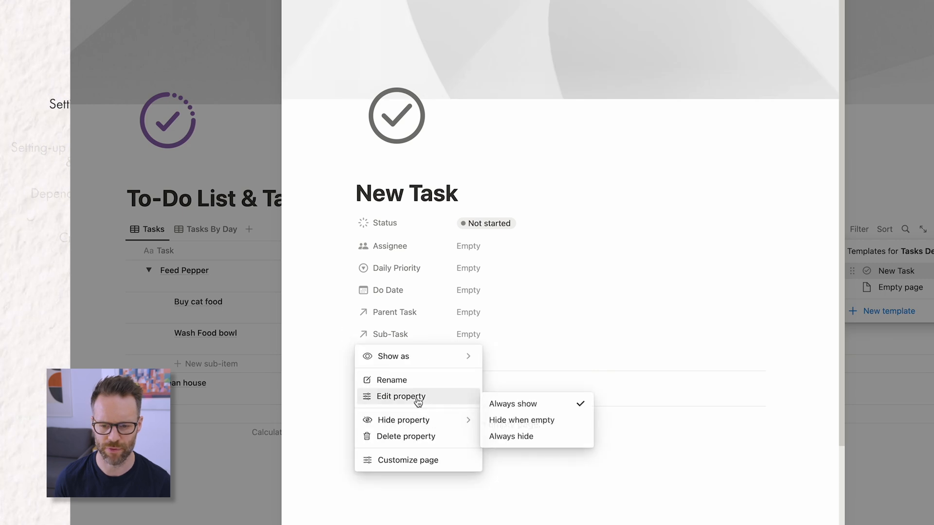
{"action": "left_click", "coordinate": [411, 460]}
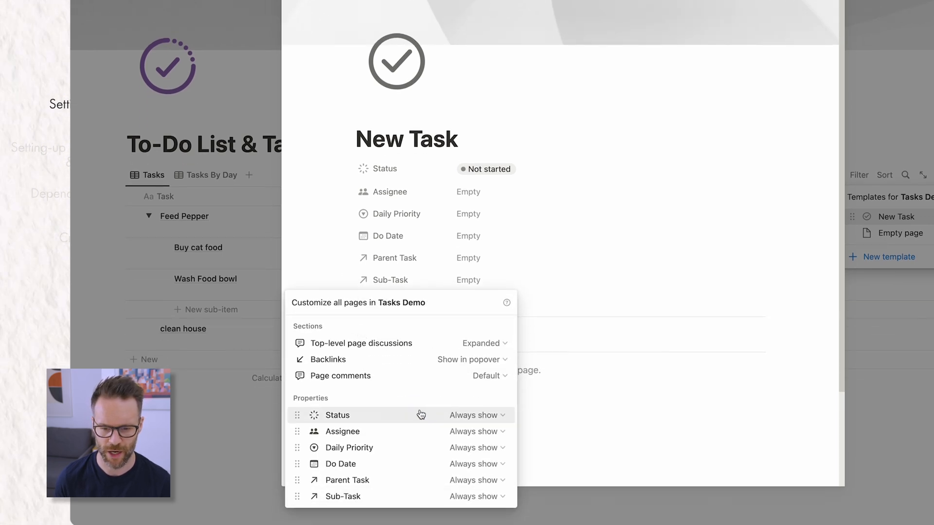
{"action": "left_click", "coordinate": [503, 499]}
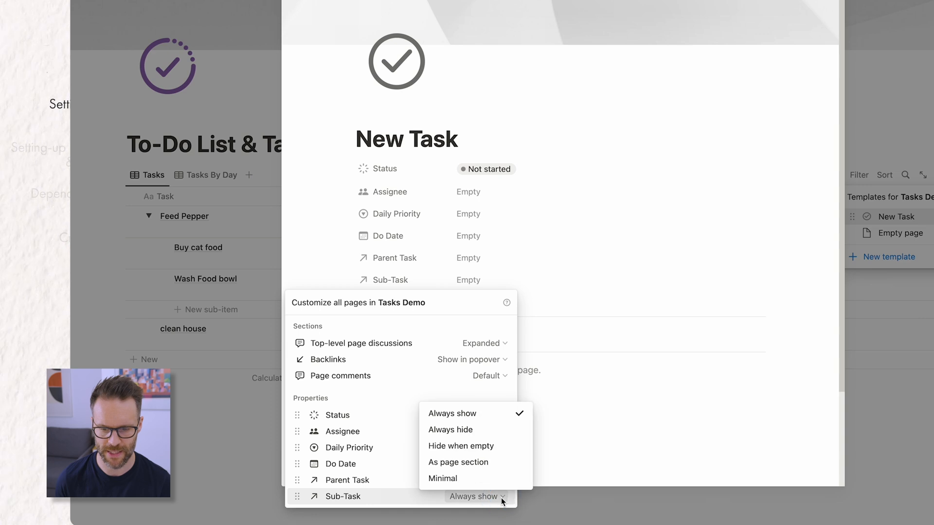
{"action": "left_click", "coordinate": [475, 463]}
{"action": "left_click", "coordinate": [687, 432]}
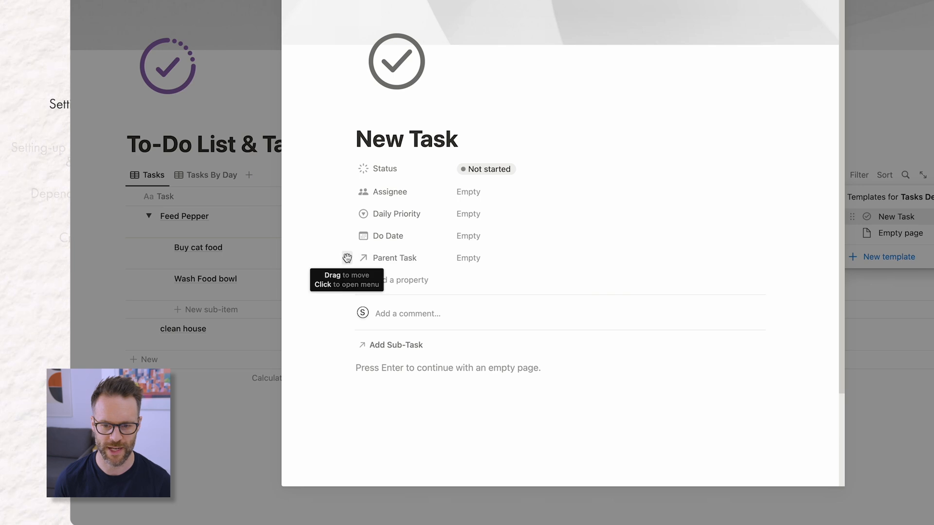
Step: Reorder the template's properties to Status, Do Date, Daily Priority, Assignee and Parent Task, leaving Parent Task empty
{"action": "left_click_drag", "start_coordinate": [346, 258], "coordinate": [352, 193]}
{"action": "left_click_drag", "start_coordinate": [347, 235], "coordinate": [346, 194]}
{"action": "left_click_drag", "start_coordinate": [349, 259], "coordinate": [351, 189]}
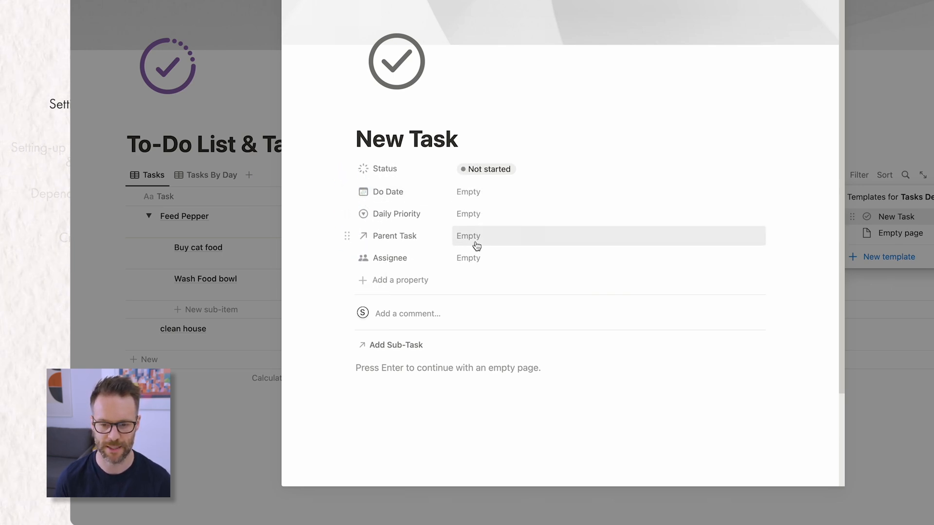
{"action": "left_click_drag", "start_coordinate": [347, 258], "coordinate": [348, 234]}
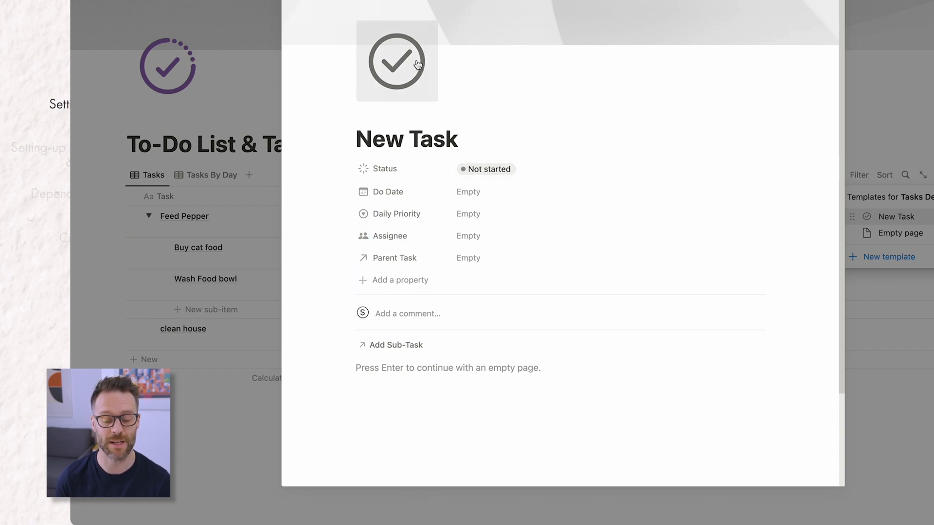
{"action": "left_click", "coordinate": [462, 263]}
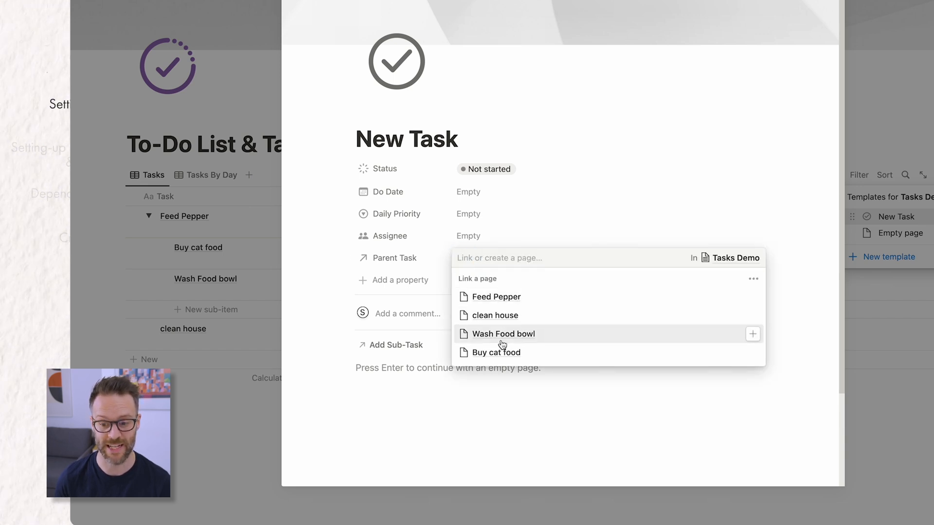
{"action": "left_click", "coordinate": [603, 403]}
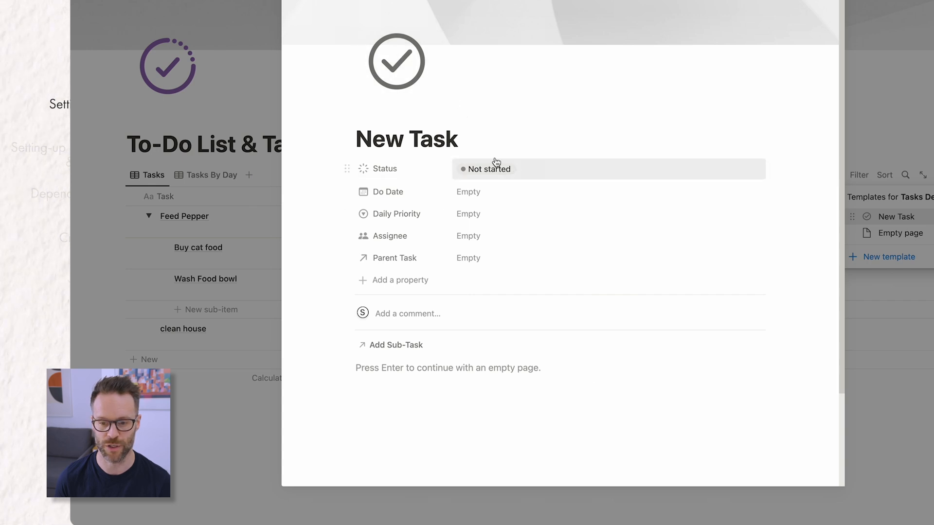
Step: Close the template editor and apply the New Task template to the Feed Pepper task's page
{"action": "double_click", "coordinate": [437, 142]}
{"action": "left_click", "coordinate": [256, 396]}
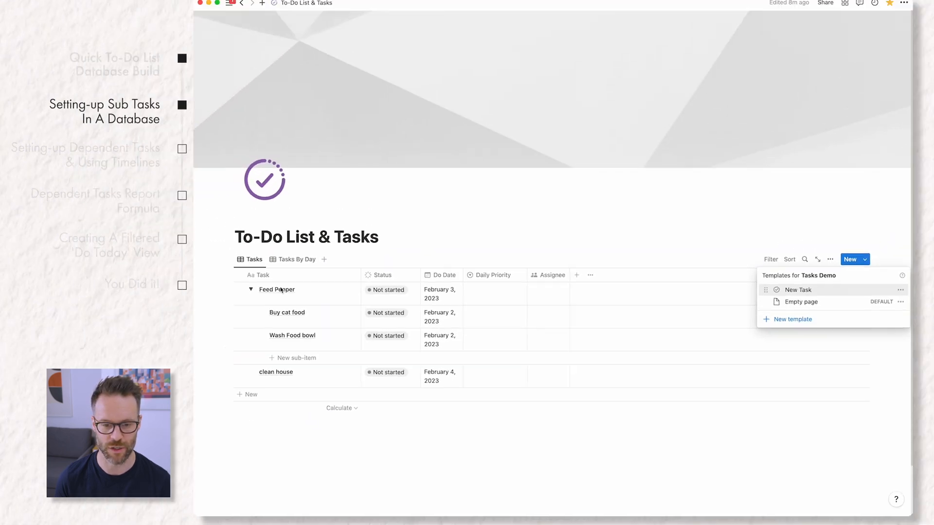
{"action": "left_click", "coordinate": [355, 295]}
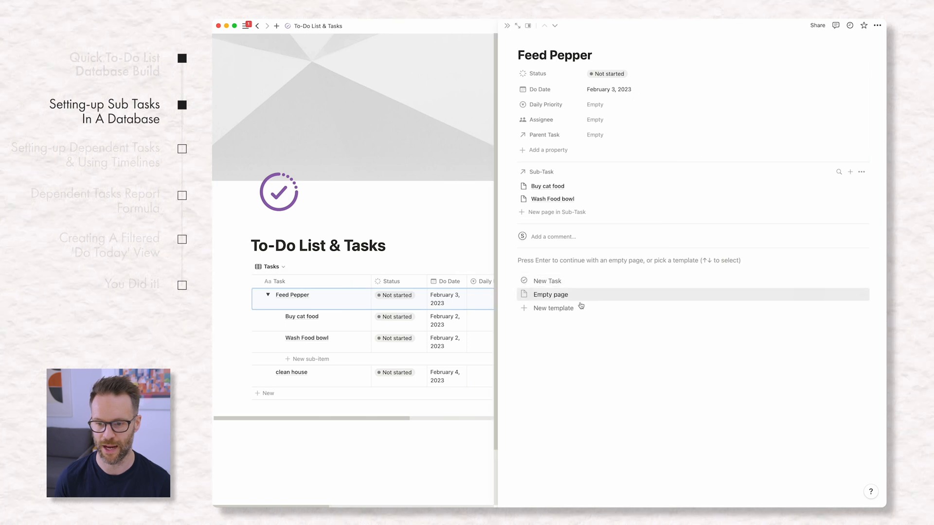
{"action": "left_click", "coordinate": [547, 281]}
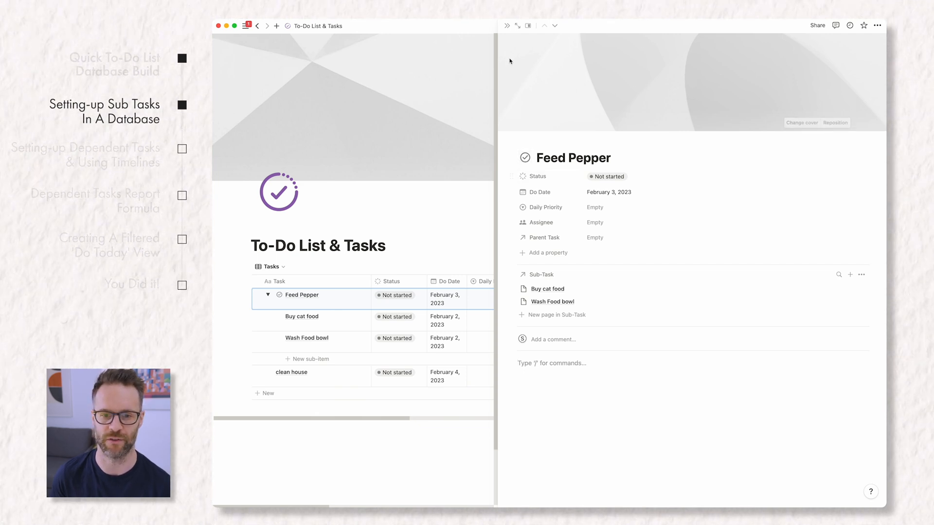
{"action": "left_click", "coordinate": [506, 27]}
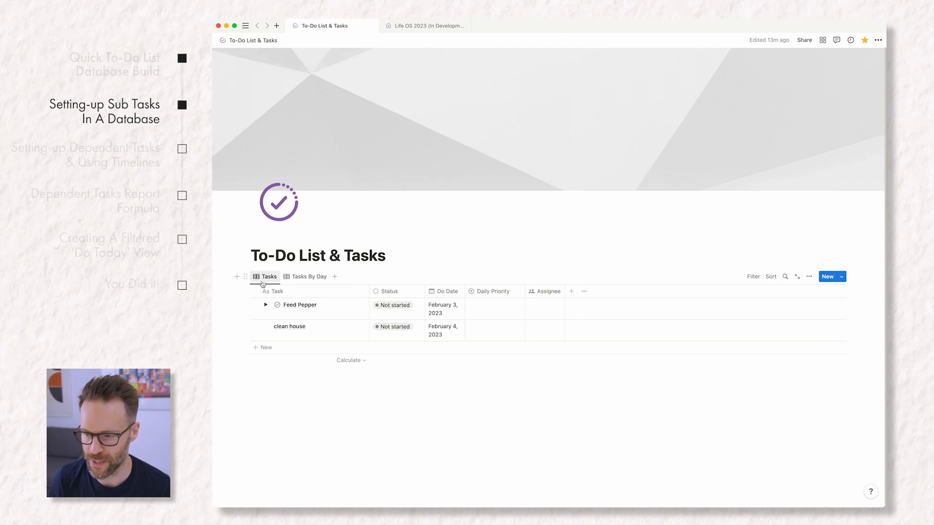
Step: Filter the Tasks view by Status to show only the To-do and In Progress groups
{"action": "left_click", "coordinate": [753, 276]}
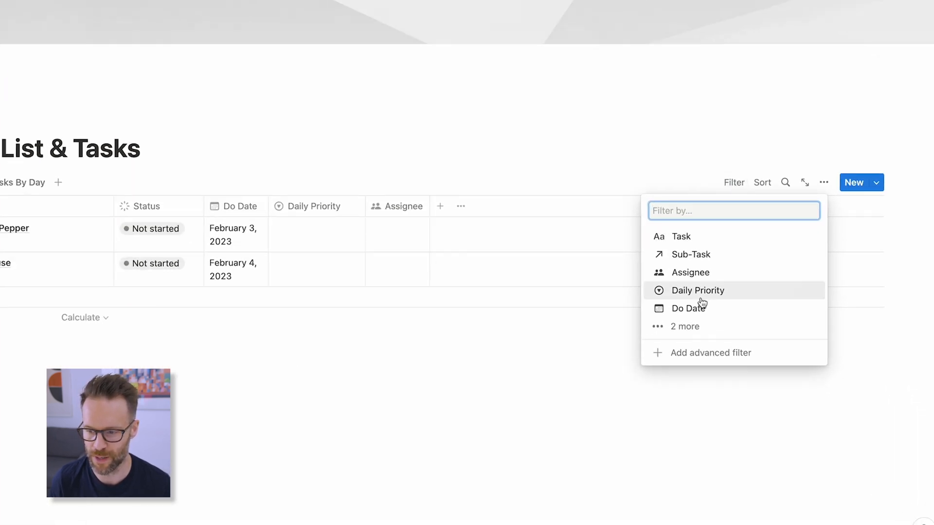
{"action": "left_click", "coordinate": [684, 326]}
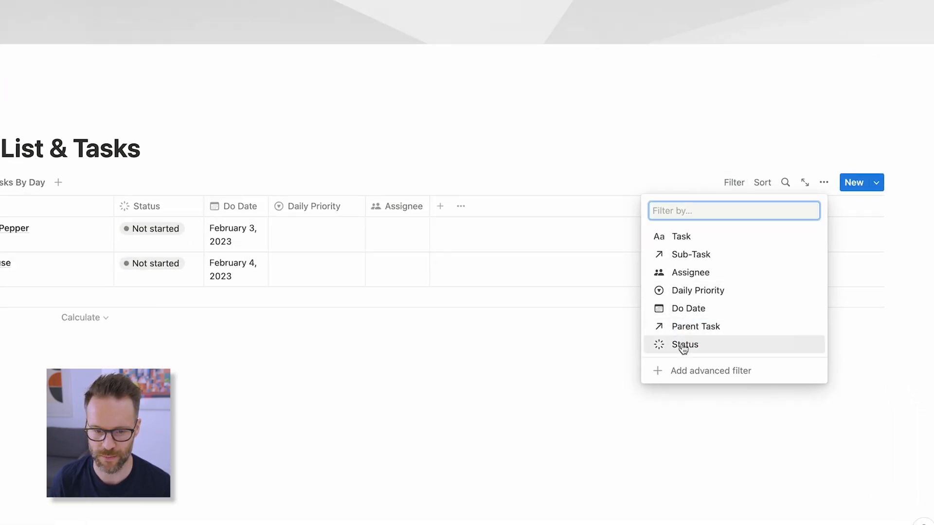
{"action": "left_click", "coordinate": [687, 346]}
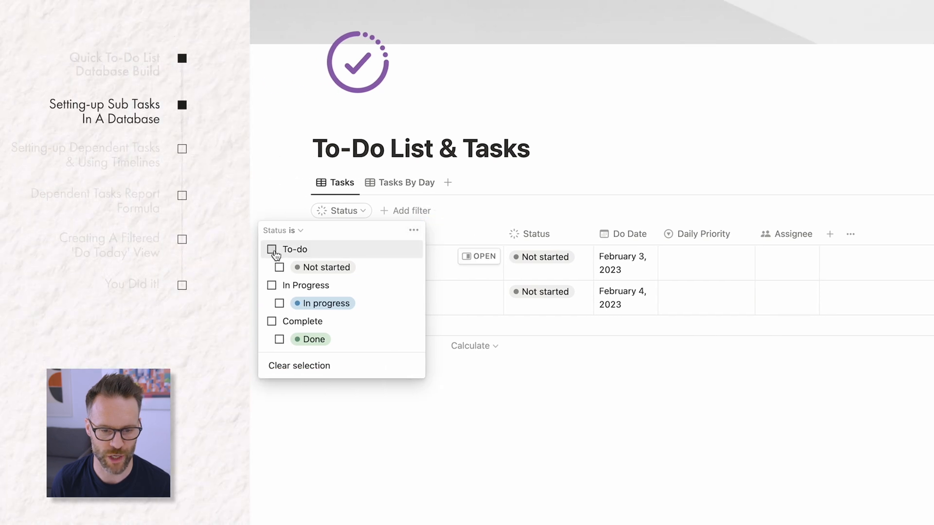
{"action": "left_click", "coordinate": [271, 250]}
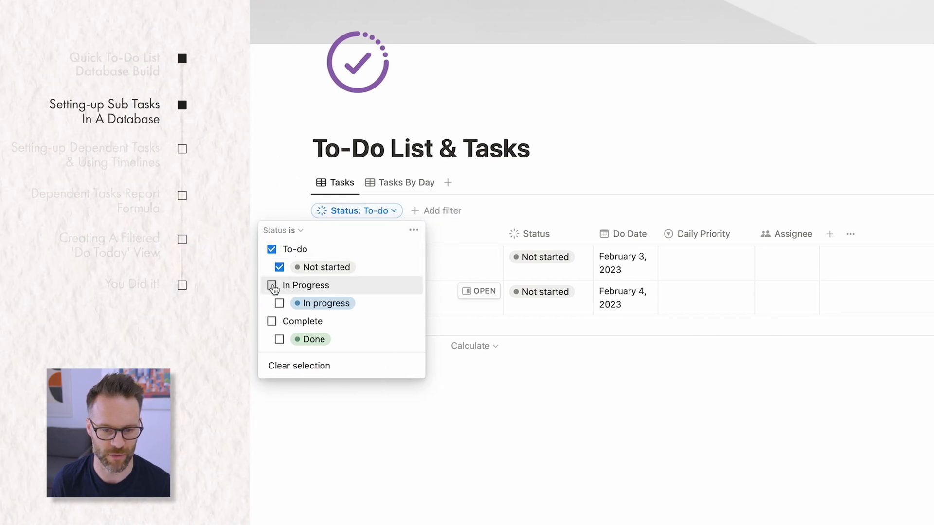
{"action": "left_click", "coordinate": [271, 286]}
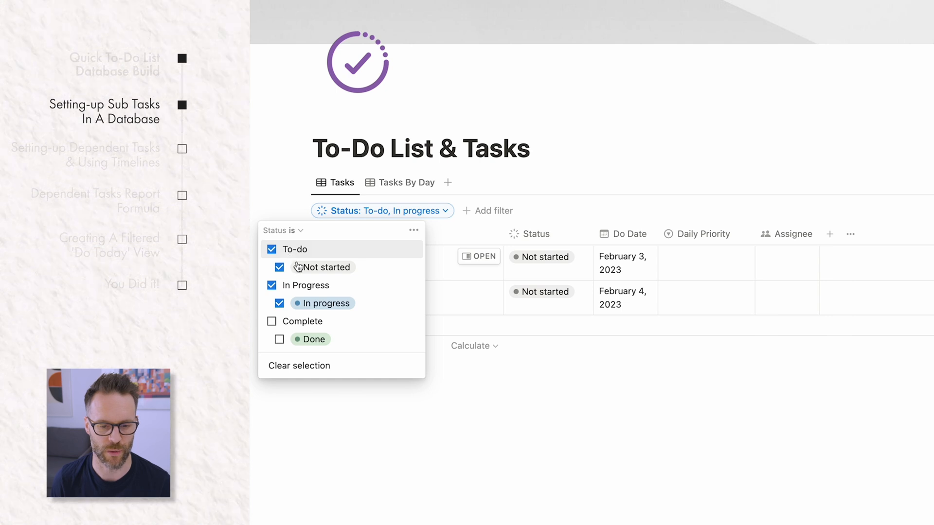
{"action": "left_click", "coordinate": [736, 438]}
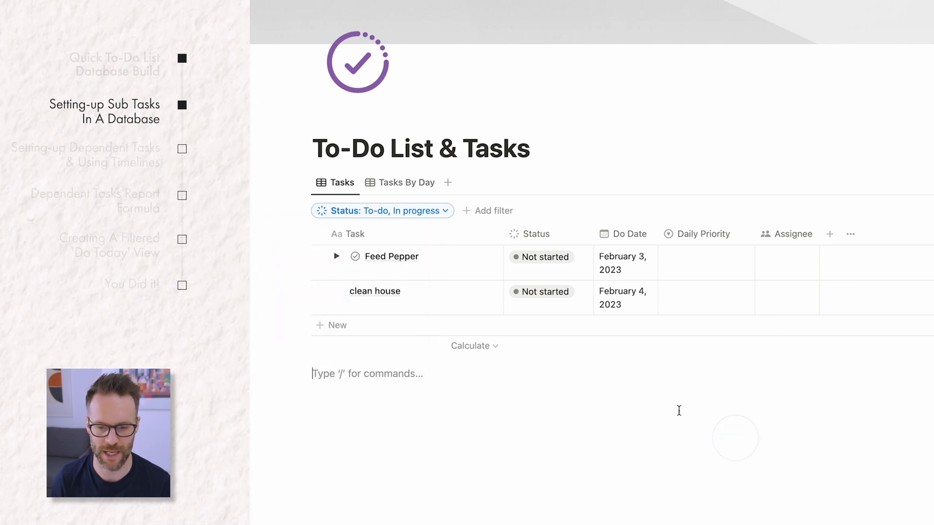
Step: Test the status filter by marking Feed Pepper as Done, and undo that status change
{"action": "left_click", "coordinate": [543, 264]}
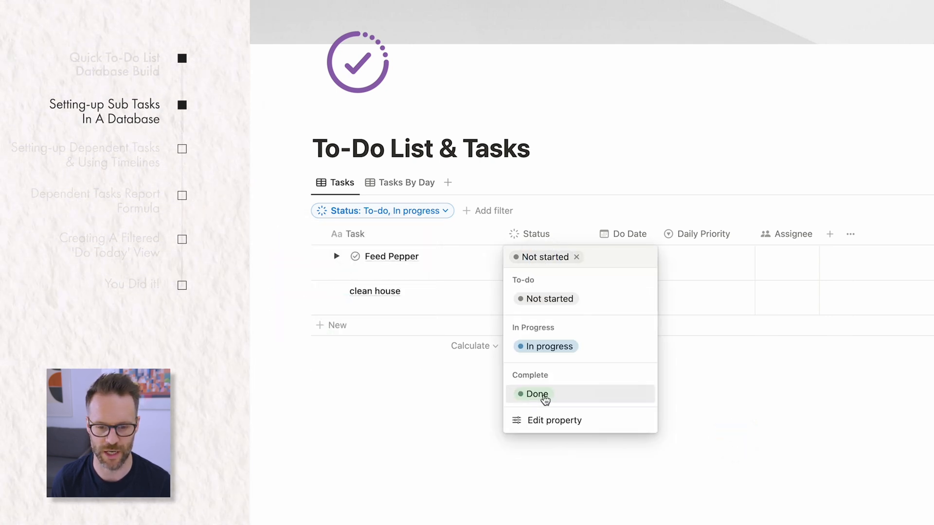
{"action": "left_click", "coordinate": [545, 395]}
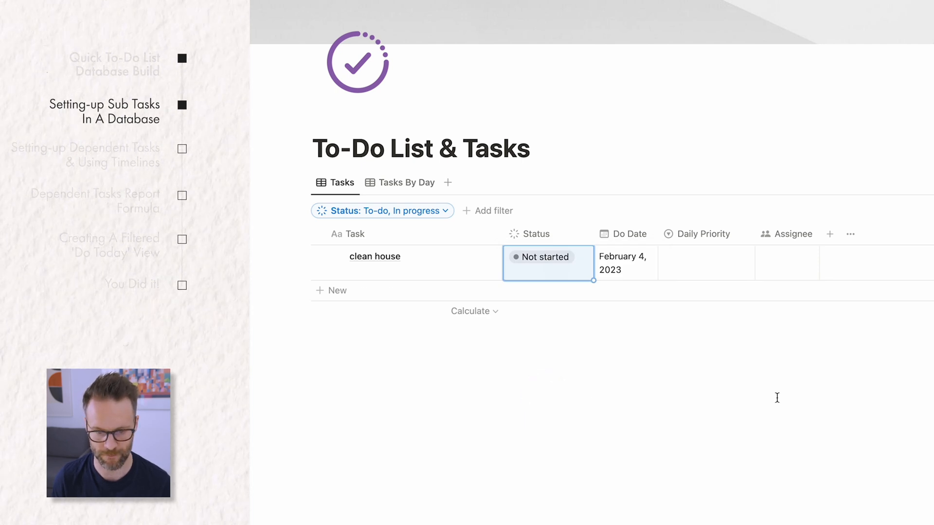
{"action": "key", "text": "ctrl+z"}
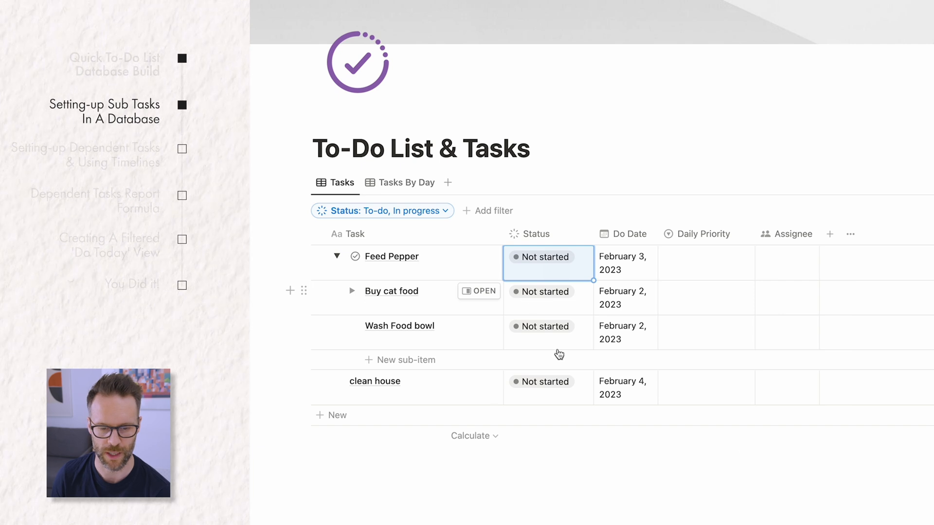
{"action": "left_click", "coordinate": [720, 483]}
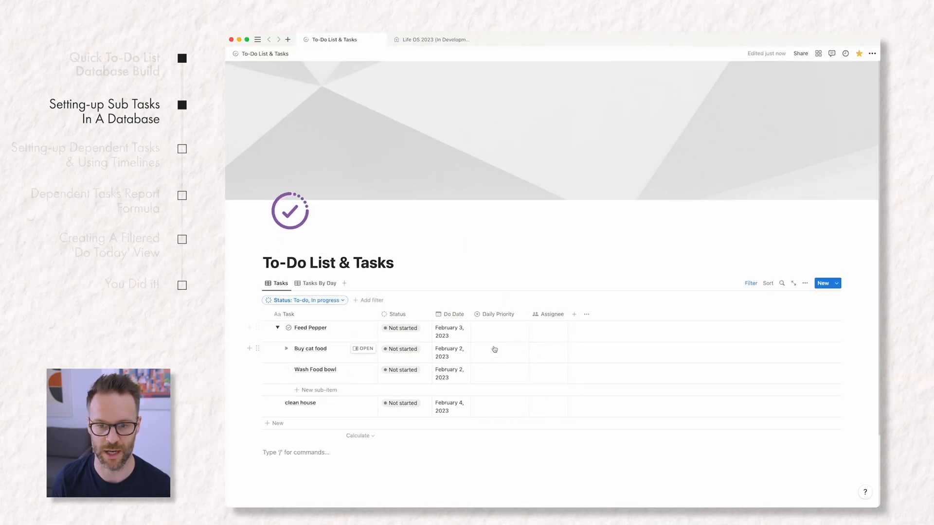
Step: Switch to the Life OS 2023 page and examine the Task Inbox and This Week sections under action
{"action": "left_click", "coordinate": [423, 39]}
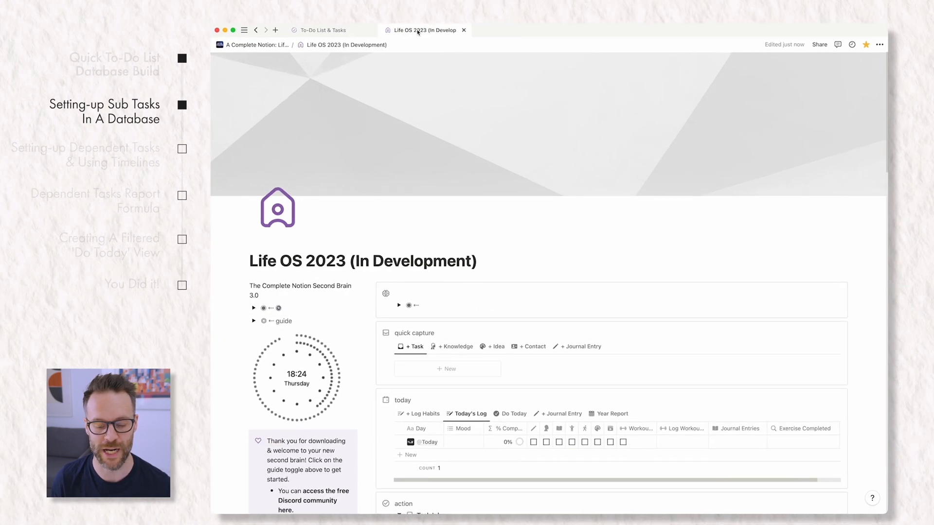
{"action": "scroll", "coordinate": [663, 460], "scroll_direction": "down", "scroll_amount": 3}
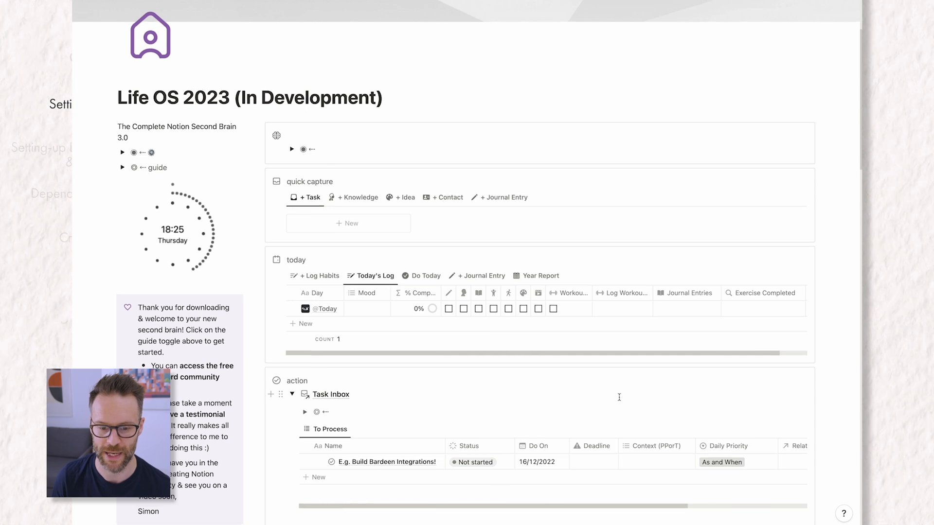
{"action": "scroll", "coordinate": [617, 396], "scroll_direction": "up", "scroll_amount": 1}
{"action": "scroll", "coordinate": [615, 395], "scroll_direction": "down", "scroll_amount": 5}
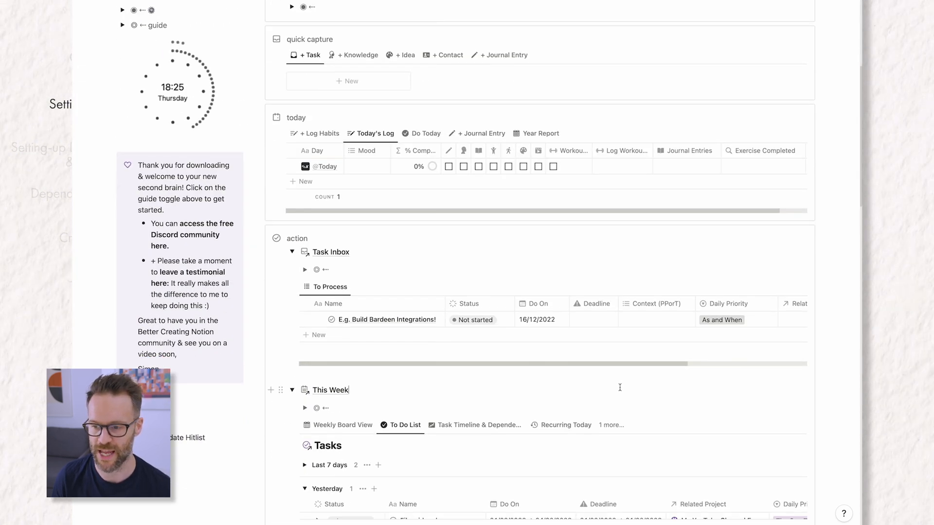
{"action": "scroll", "coordinate": [620, 387], "scroll_direction": "down", "scroll_amount": 2}
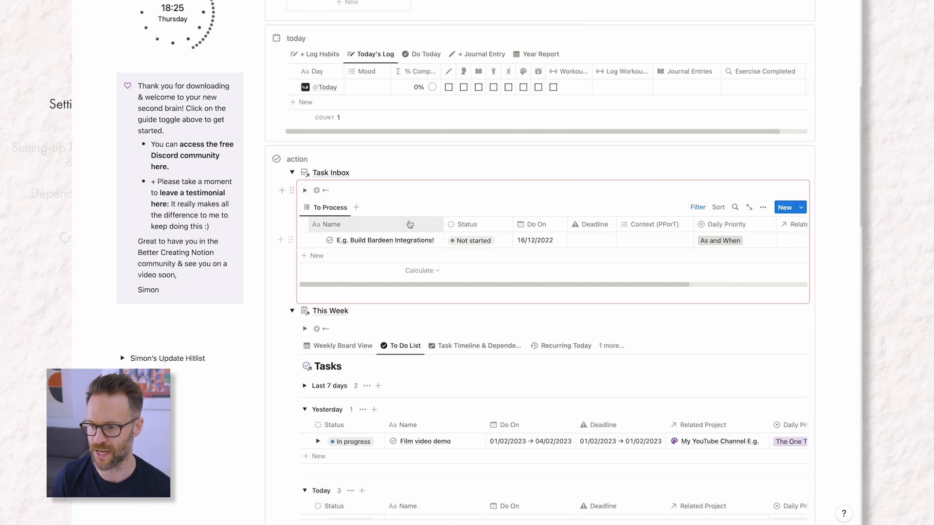
Step: Link the Task Inbox example task to the project My YouTube Channel E.g. and show This Week in its Weekly Board View
{"action": "scroll", "coordinate": [744, 238], "scroll_direction": "right", "scroll_amount": 2}
{"action": "scroll", "coordinate": [744, 238], "scroll_direction": "right", "scroll_amount": 5}
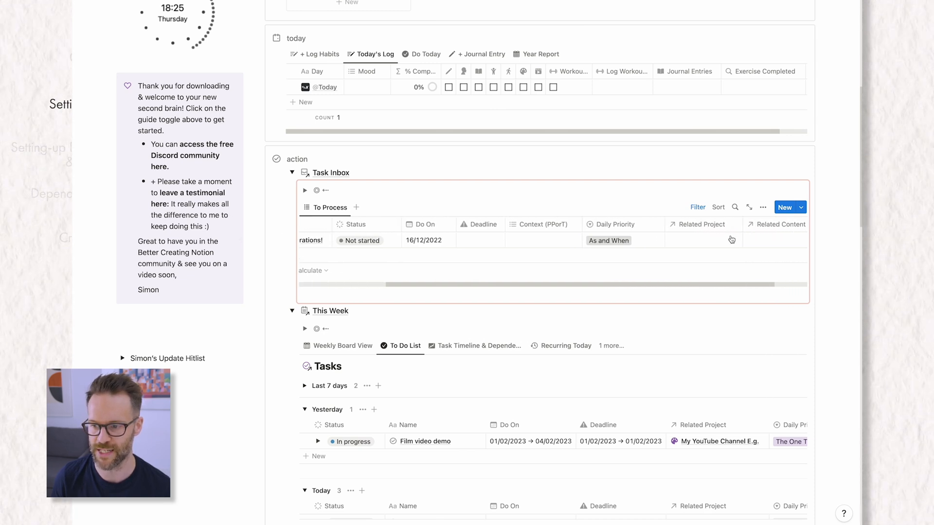
{"action": "left_click", "coordinate": [702, 240]}
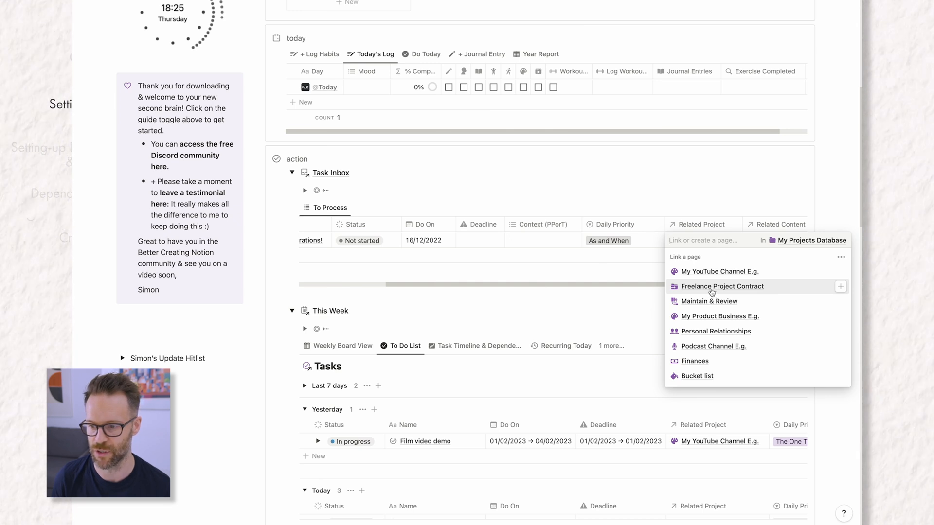
{"action": "left_click", "coordinate": [714, 274]}
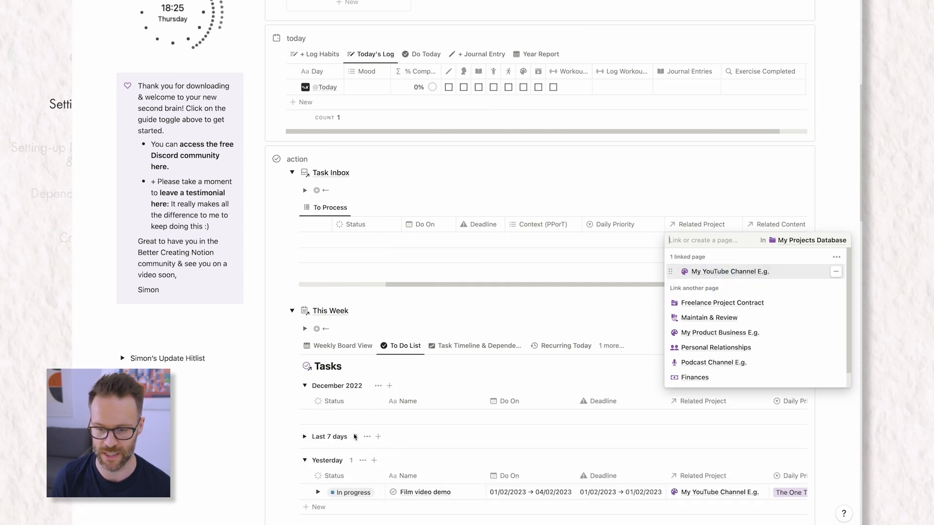
{"action": "left_click", "coordinate": [635, 446]}
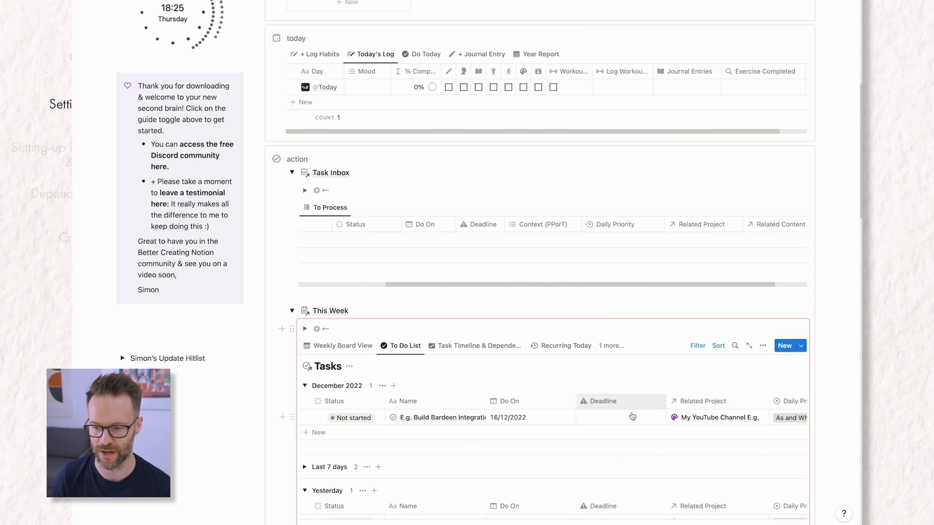
{"action": "left_click", "coordinate": [342, 345]}
{"action": "scroll", "coordinate": [627, 432], "scroll_direction": "down", "scroll_amount": 3}
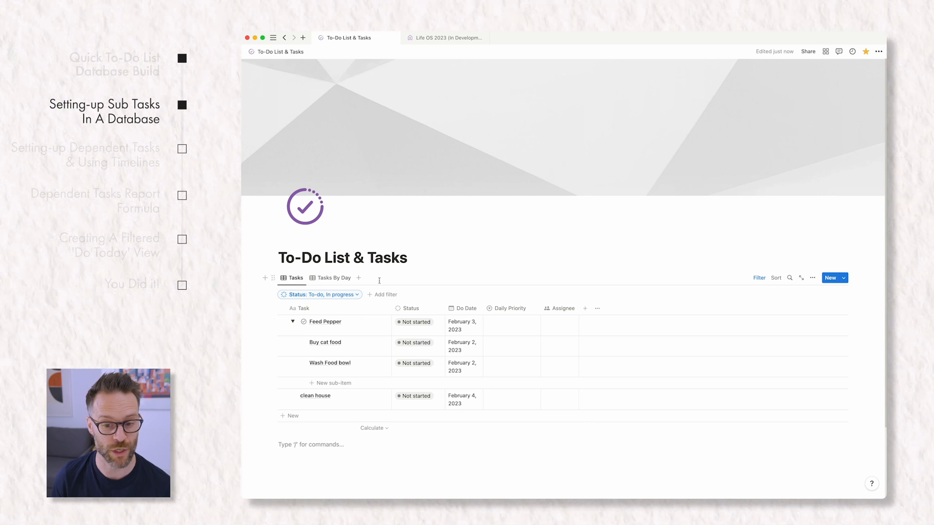
Step: Add a table view named Completed Bin with a bin icon to the To-Do List & Tasks database
{"action": "left_click", "coordinate": [359, 279]}
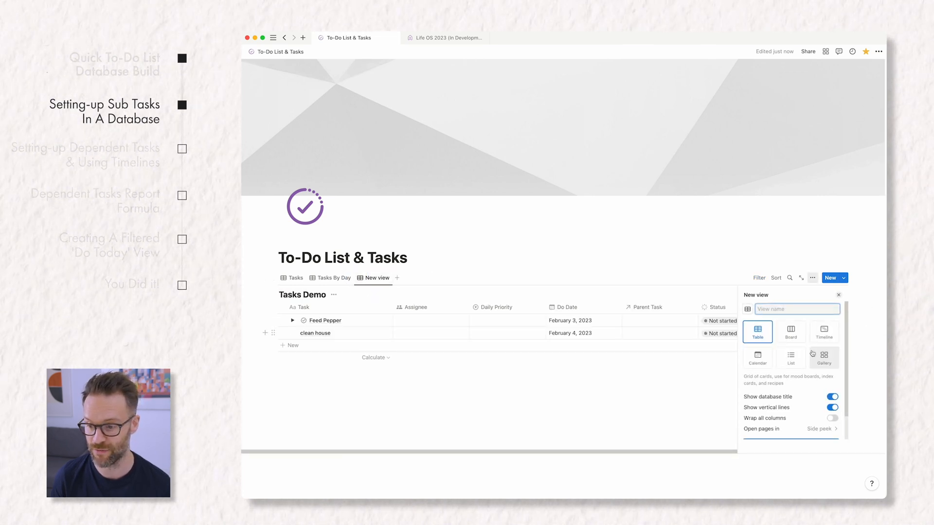
{"action": "type", "text": "Com"}
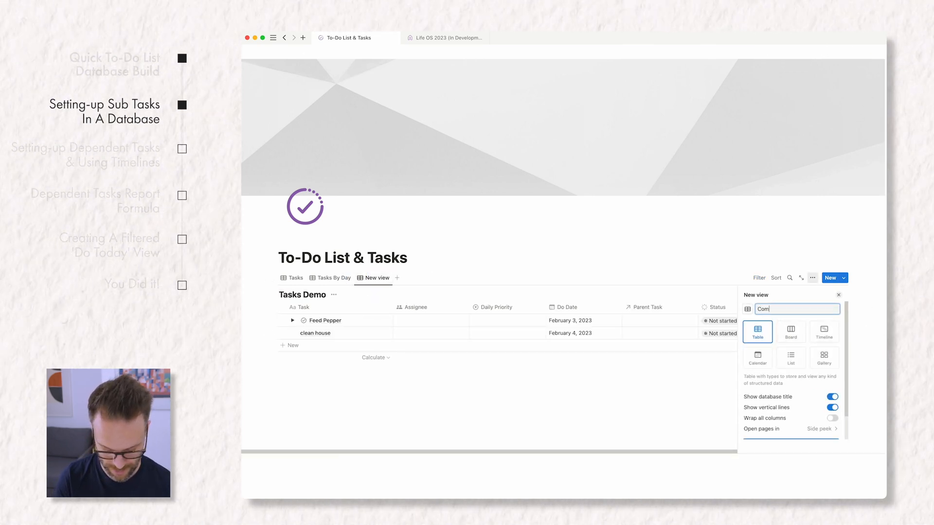
{"action": "type", "text": "pleted Bin"}
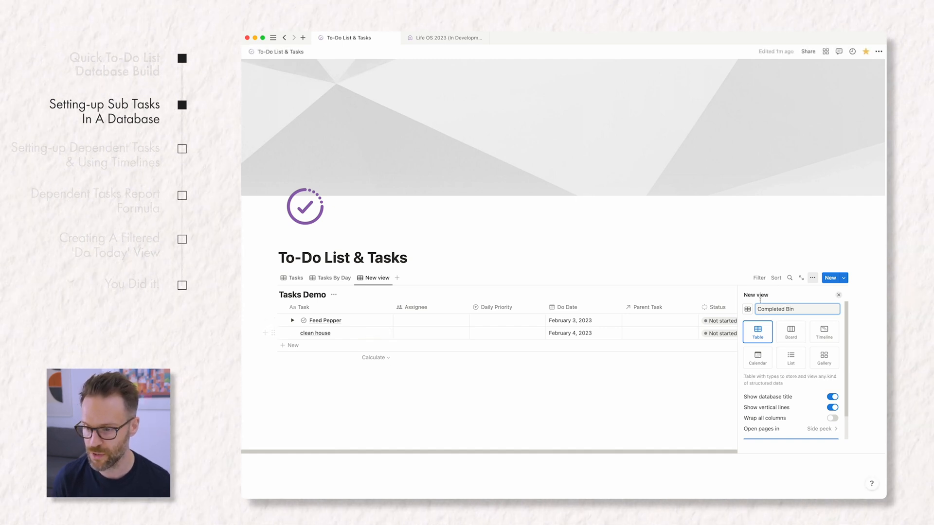
{"action": "left_click", "coordinate": [747, 309]}
{"action": "type", "text": "bin"}
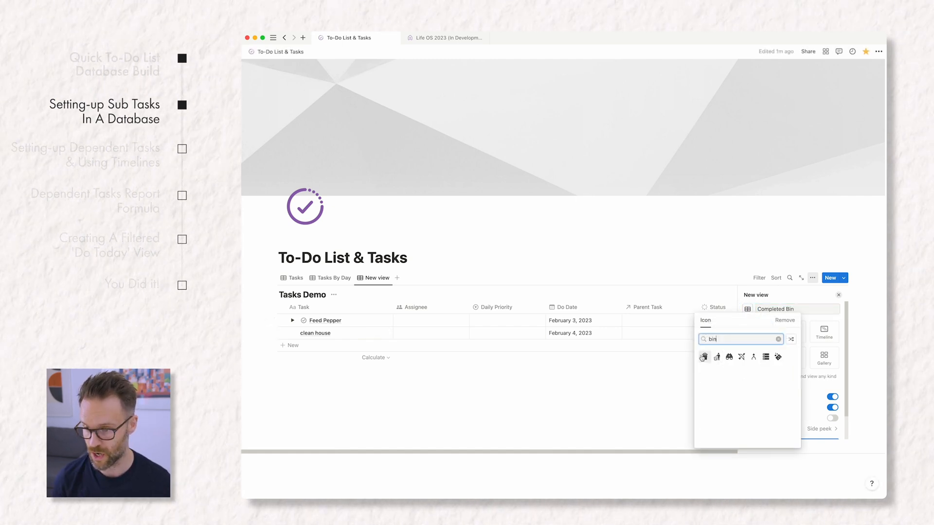
{"action": "left_click", "coordinate": [703, 356]}
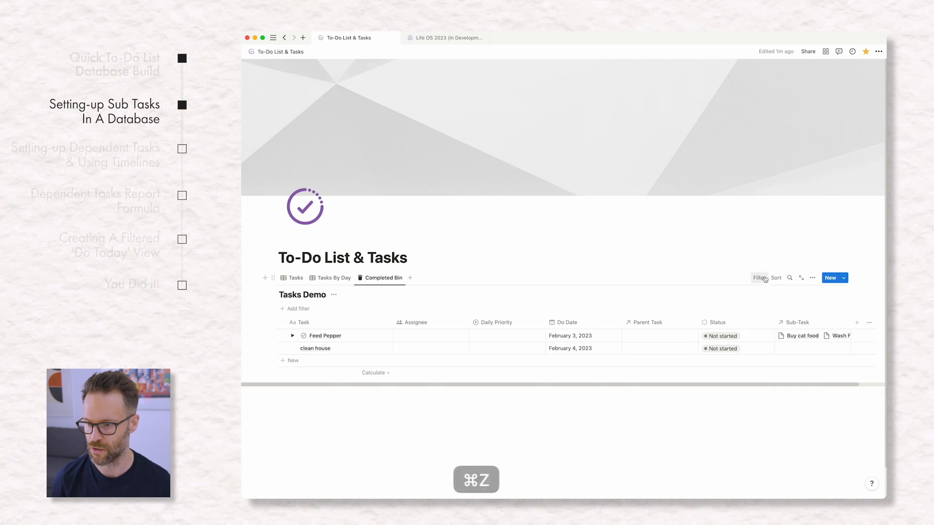
Step: Filter the Completed Bin view by Status to show only the Complete group
{"action": "left_click", "coordinate": [761, 279]}
{"action": "left_click", "coordinate": [761, 279]}
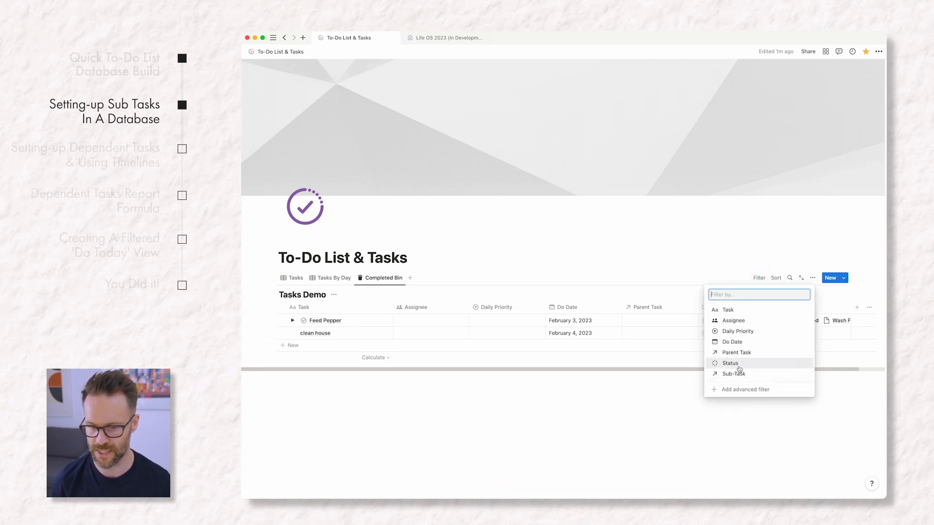
{"action": "left_click", "coordinate": [734, 364]}
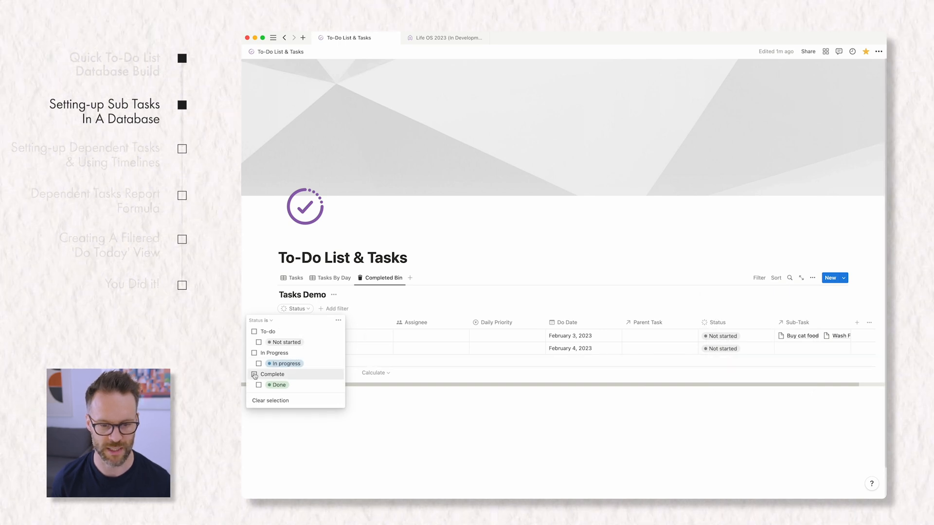
{"action": "left_click", "coordinate": [253, 374]}
{"action": "left_click", "coordinate": [448, 422]}
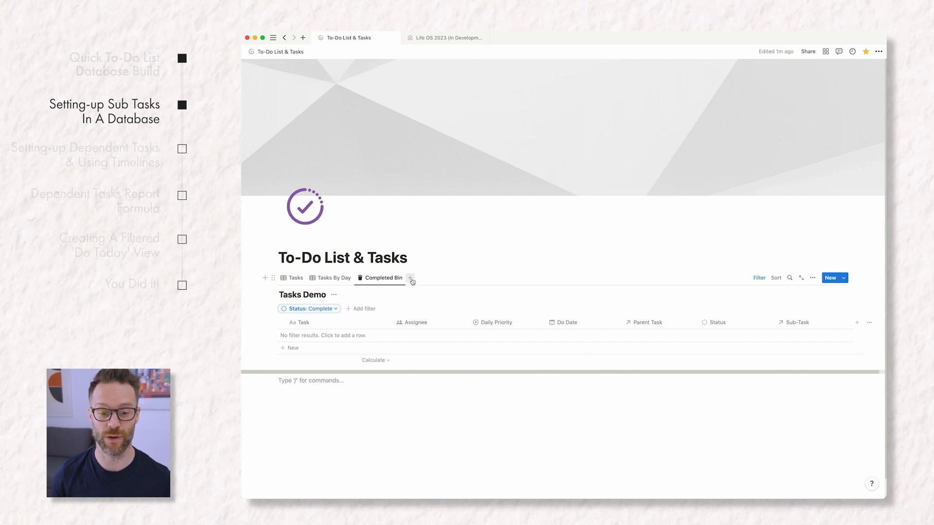
Step: In the Tasks view, assign Feed Pepper and its Buy cat food sub-task to different people and add an Assignee filter without a value
{"action": "left_click", "coordinate": [293, 277]}
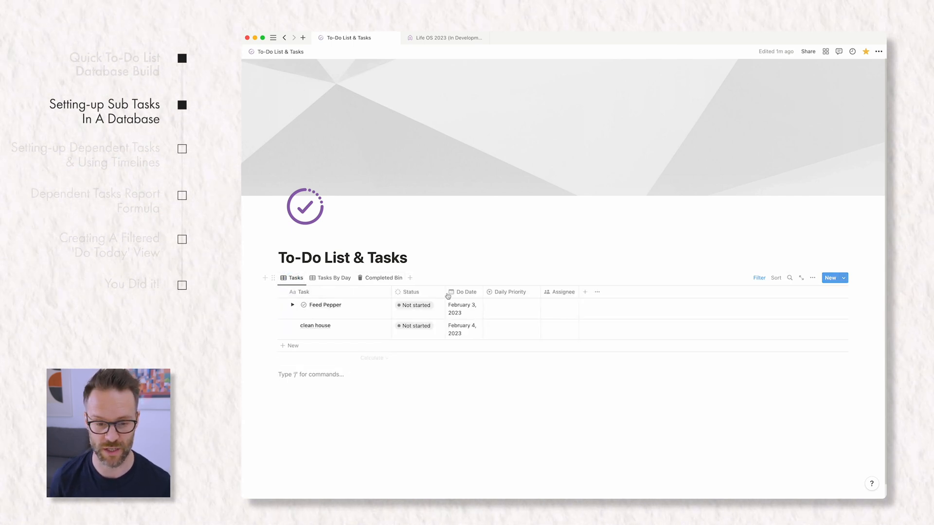
{"action": "left_click", "coordinate": [292, 305]}
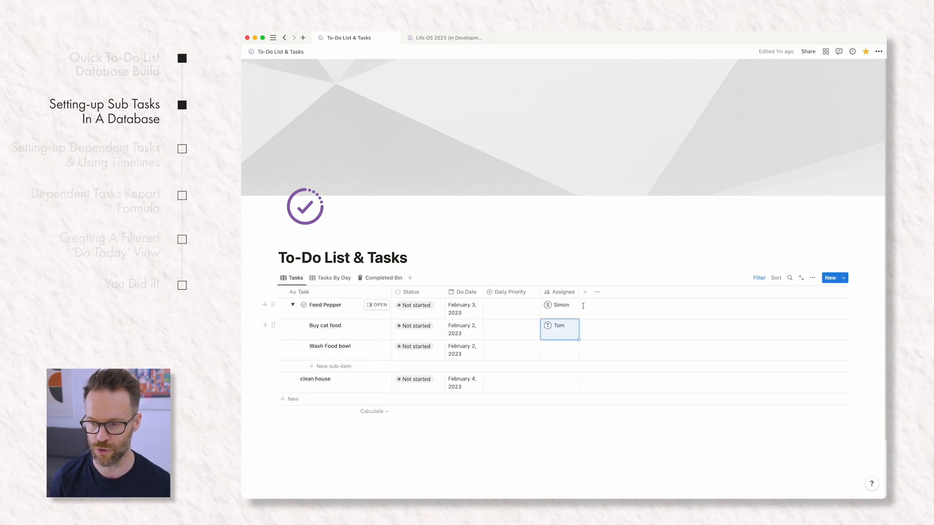
{"action": "left_click", "coordinate": [758, 277]}
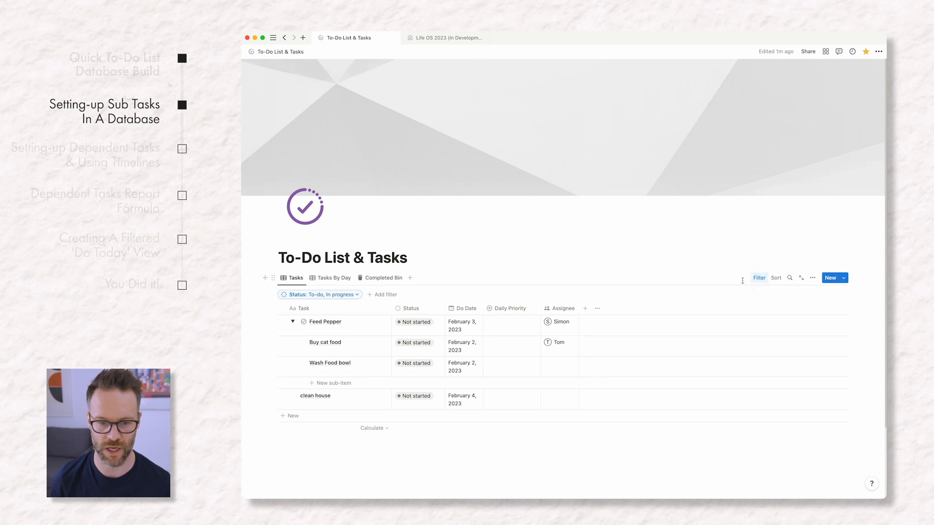
{"action": "left_click", "coordinate": [349, 295]}
{"action": "left_click", "coordinate": [379, 295]}
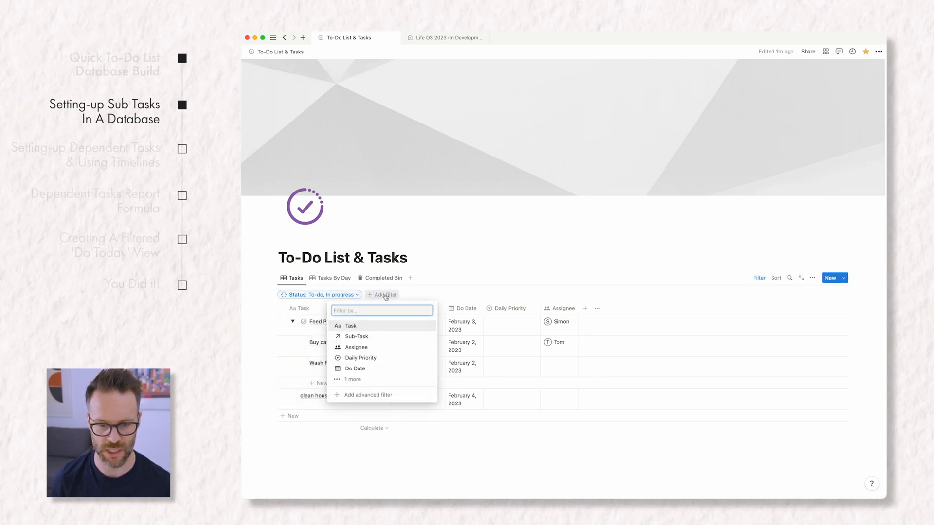
{"action": "left_click", "coordinate": [366, 351]}
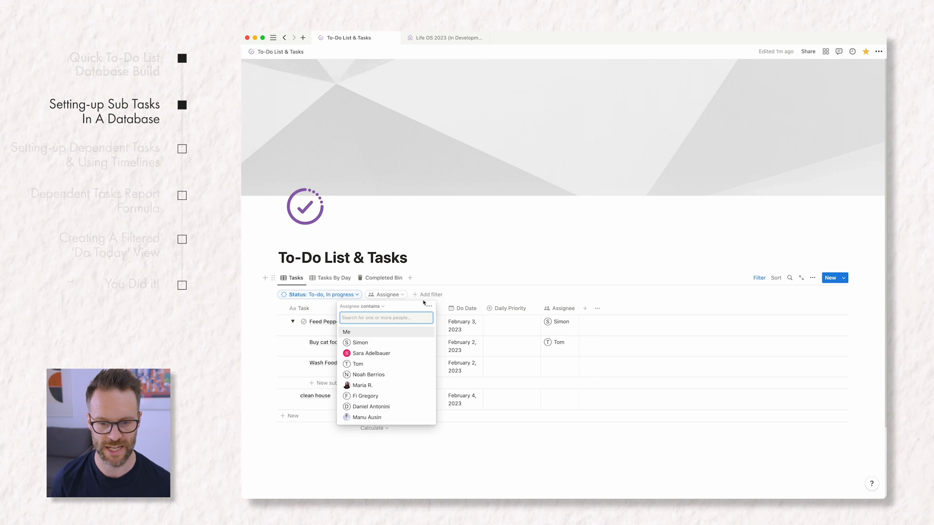
{"action": "left_click", "coordinate": [454, 263]}
Step: Convert the Tasks view's Status filter into an advanced filter rule
{"action": "left_click", "coordinate": [355, 294]}
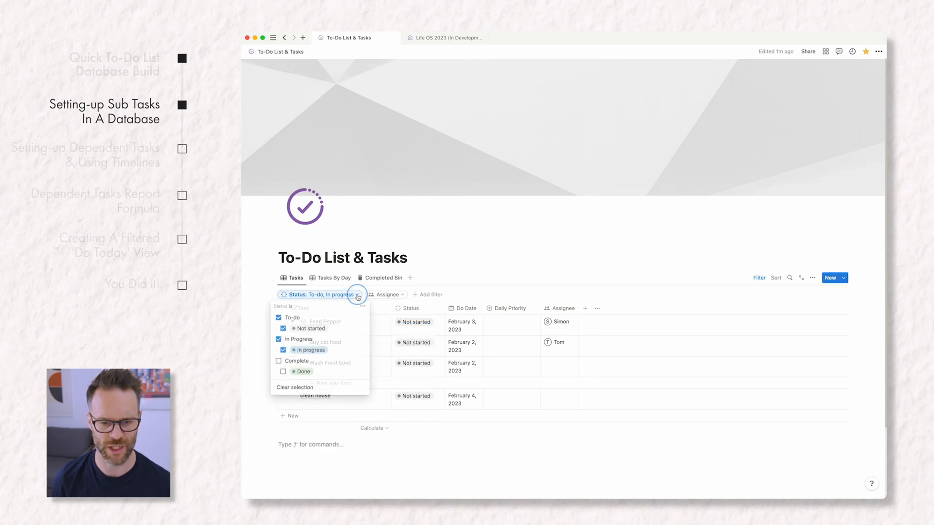
{"action": "left_click", "coordinate": [363, 307]}
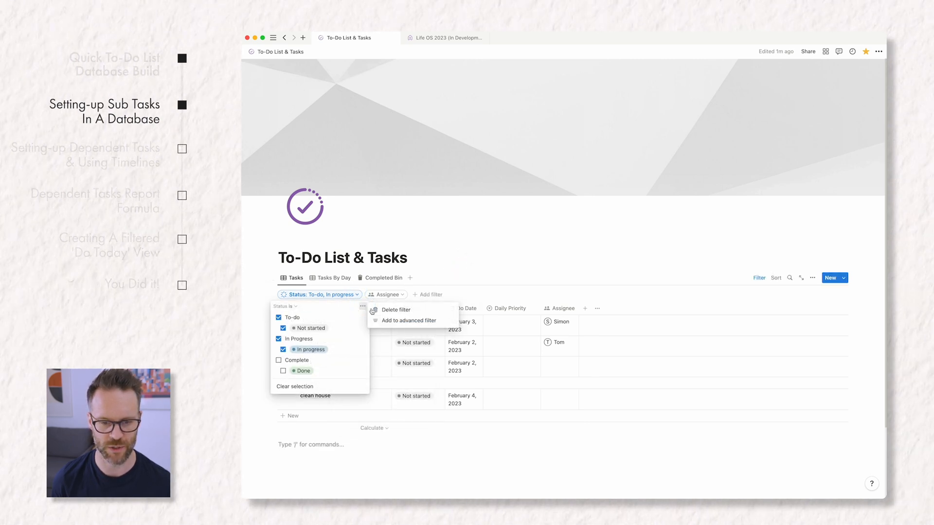
{"action": "left_click", "coordinate": [398, 319]}
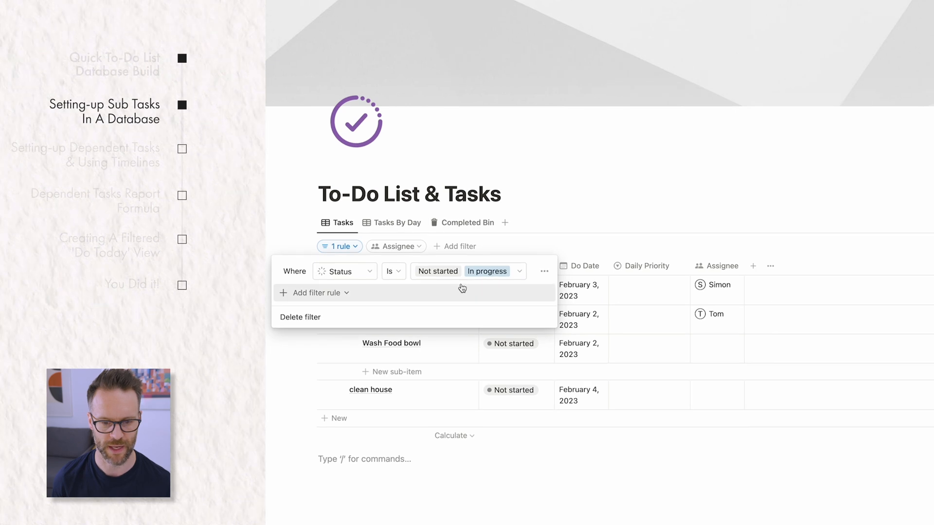
{"action": "left_click", "coordinate": [282, 367]}
Step: Set the Assignee filter of the Tasks view to the person assigned to Feed Pepper
{"action": "left_click", "coordinate": [361, 249]}
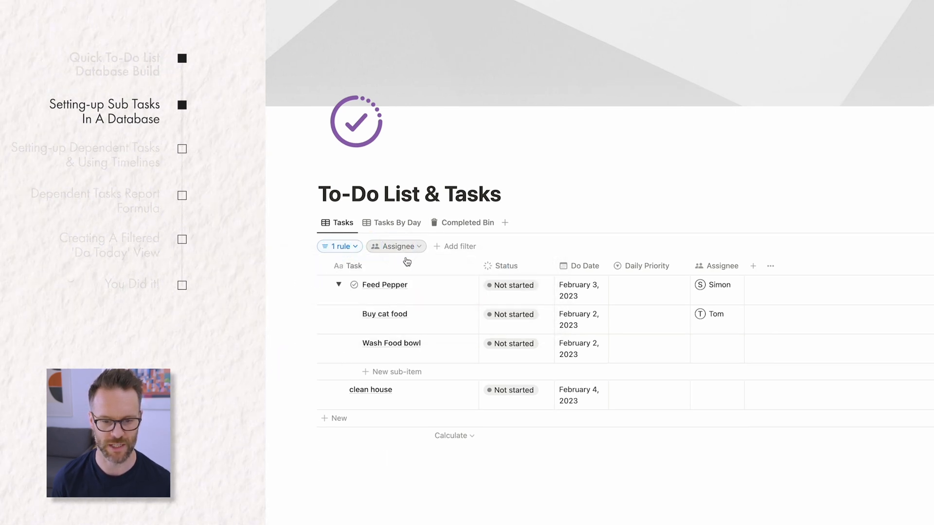
{"action": "left_click", "coordinate": [381, 315]}
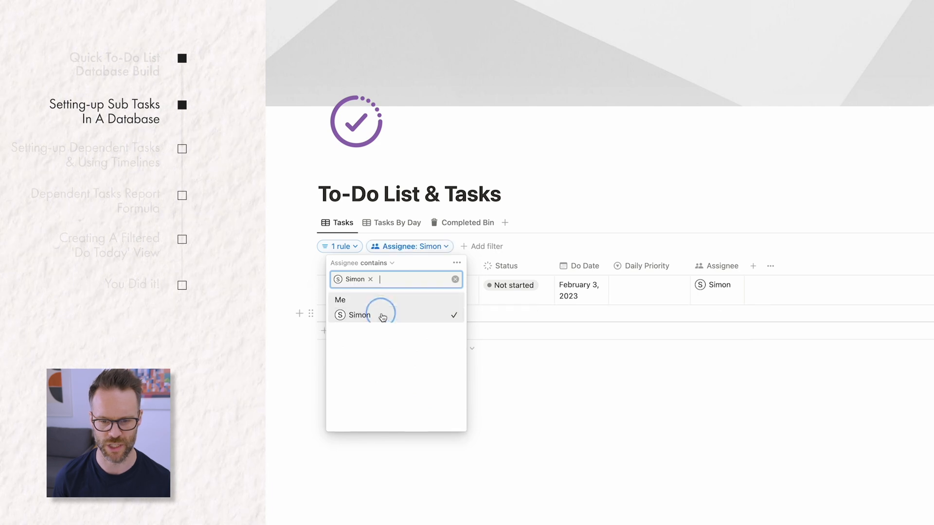
{"action": "left_click", "coordinate": [822, 426]}
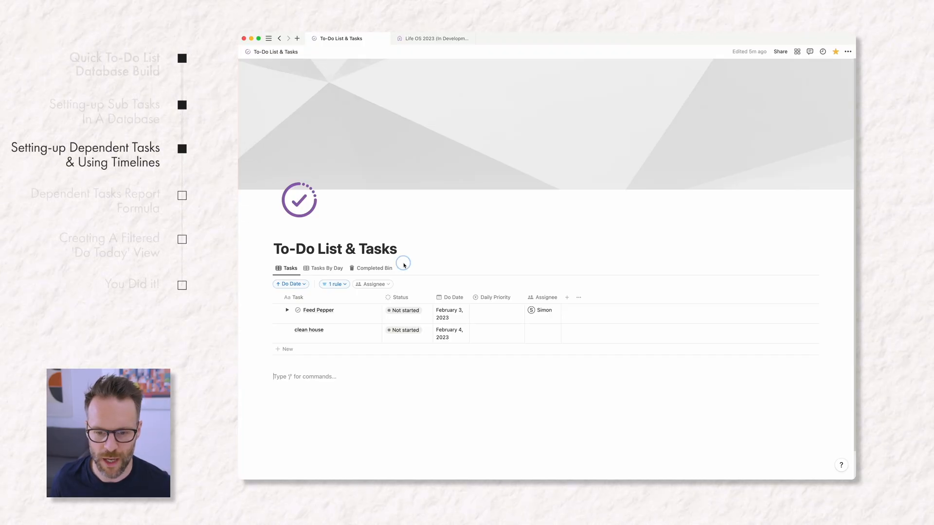
Step: Create a timeline view named Timeline & Dependent Tasks, with the database title hidden and the table shown
{"action": "left_click", "coordinate": [403, 267]}
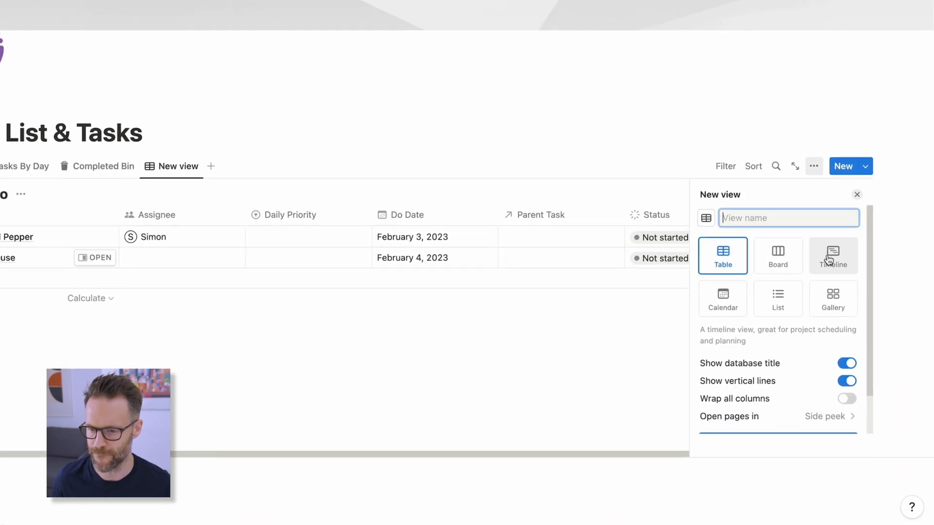
{"action": "left_click", "coordinate": [797, 321]}
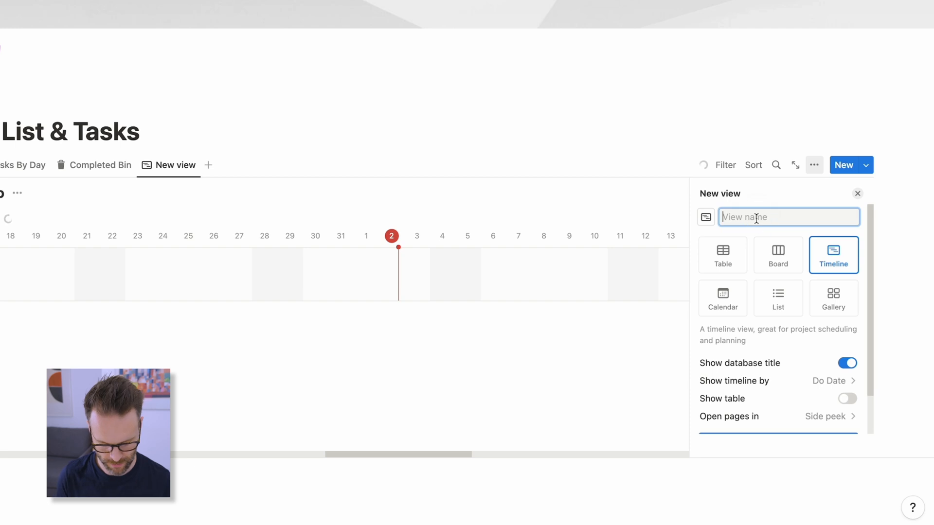
{"action": "type", "text": "Dependent Tasks"}
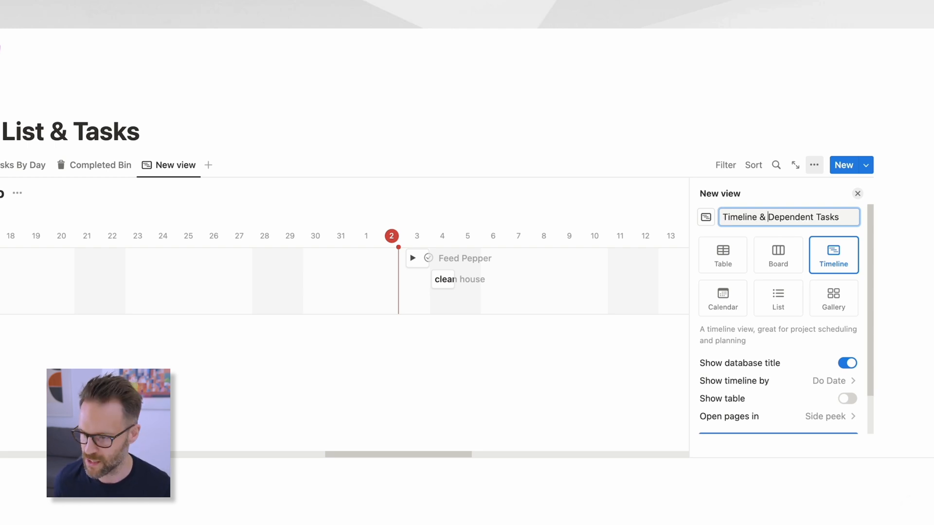
{"action": "left_click", "coordinate": [847, 364]}
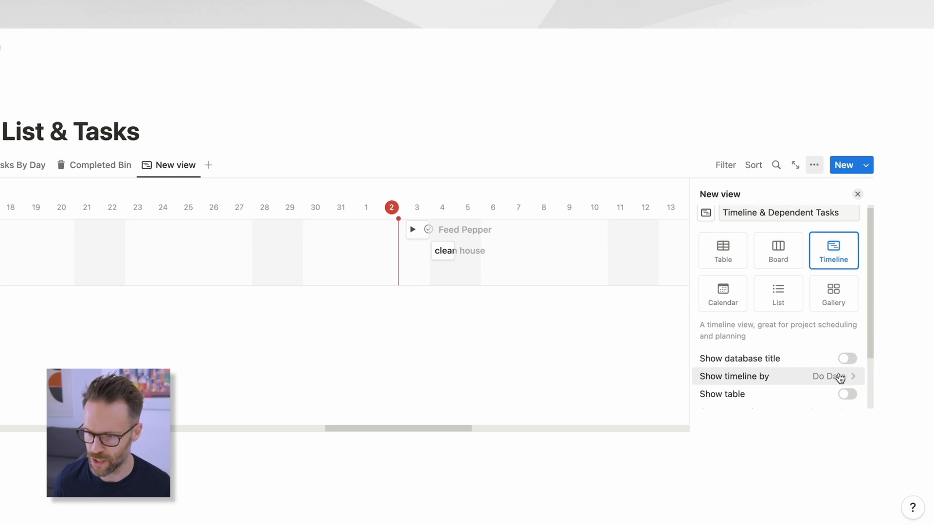
{"action": "scroll", "coordinate": [854, 382], "scroll_direction": "down", "scroll_amount": 2}
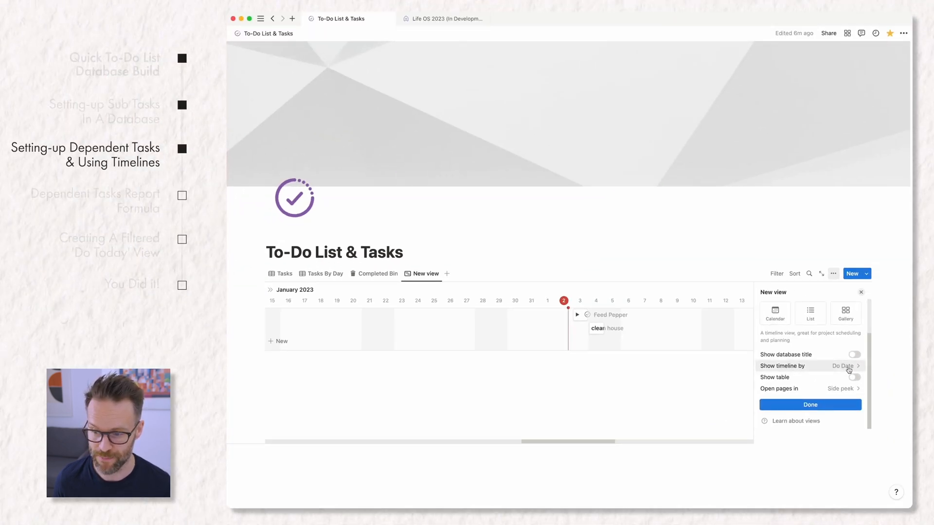
{"action": "left_click", "coordinate": [855, 378]}
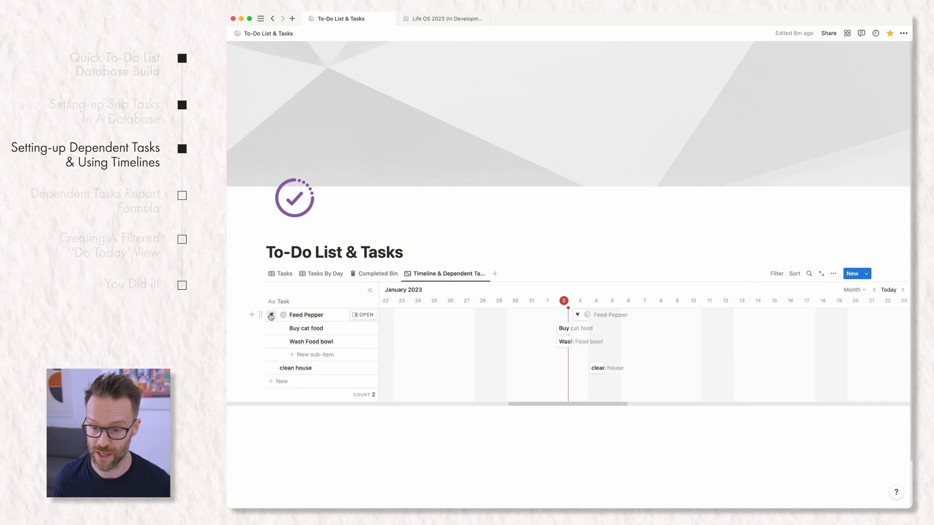
Step: Collapse and expand Feed Pepper to examine how its sub-tasks are laid out on the timeline
{"action": "left_click", "coordinate": [271, 315]}
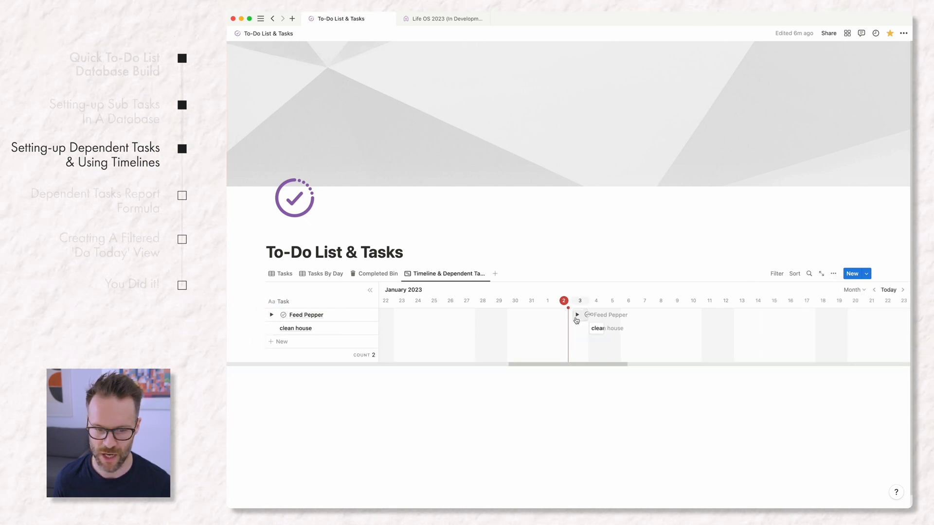
{"action": "left_click", "coordinate": [576, 315]}
{"action": "left_click", "coordinate": [576, 315]}
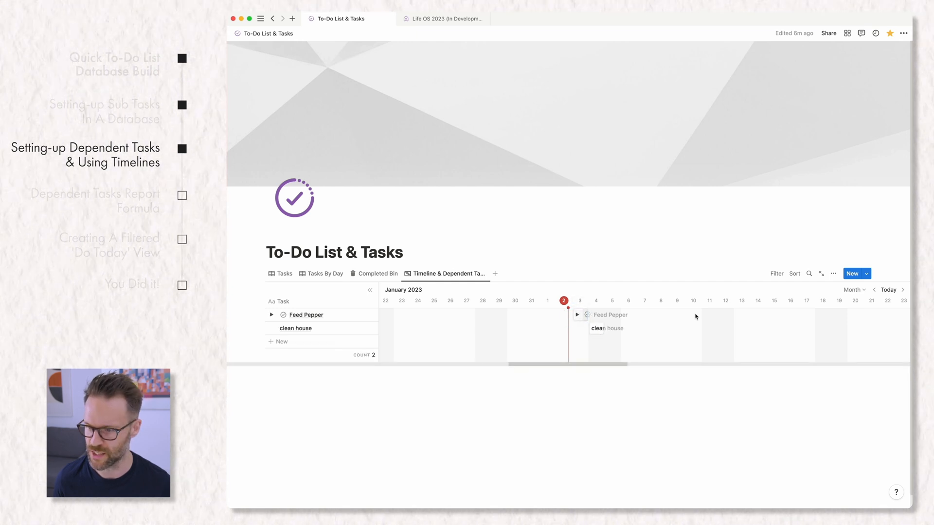
Step: Expand Feed Pepper on the timeline and try to draw a dependency link from it to Buy cat food
{"action": "left_click", "coordinate": [576, 315]}
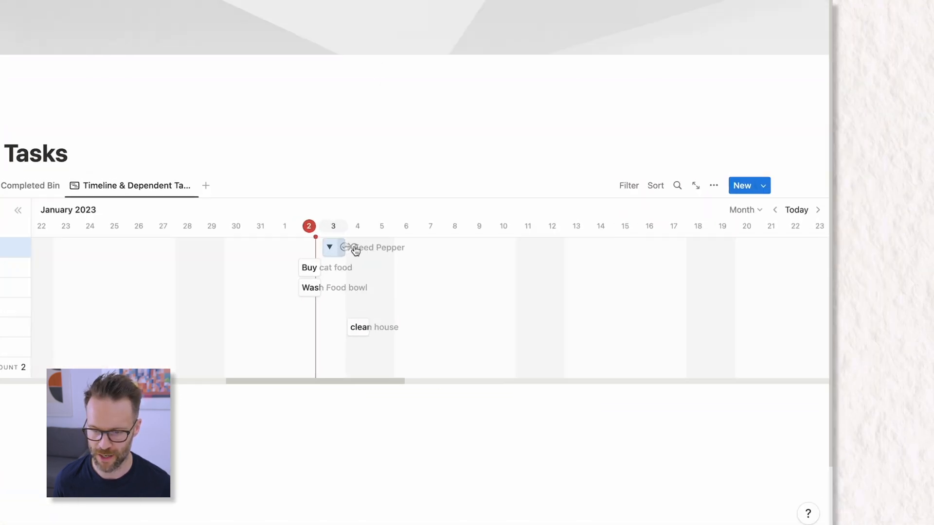
{"action": "left_click_drag", "start_coordinate": [593, 316], "coordinate": [554, 328]}
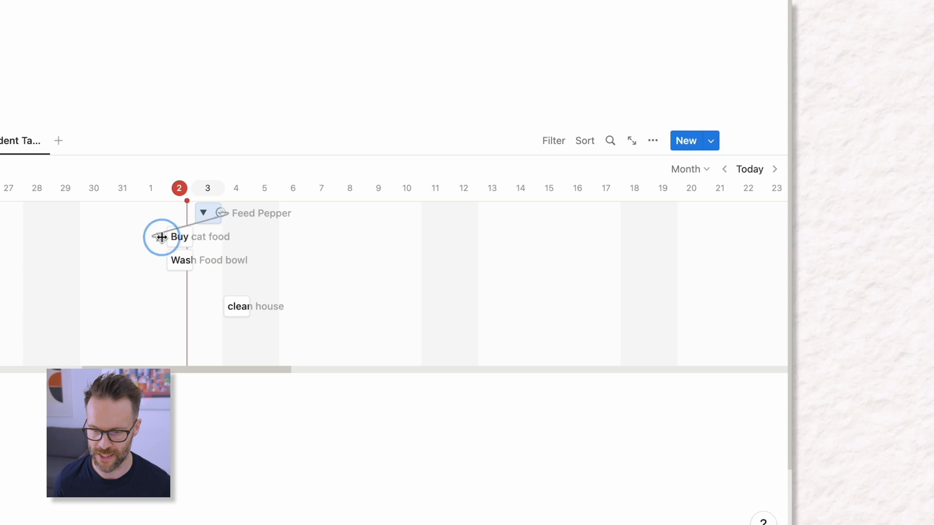
{"action": "left_click_drag", "start_coordinate": [161, 237], "coordinate": [225, 215]}
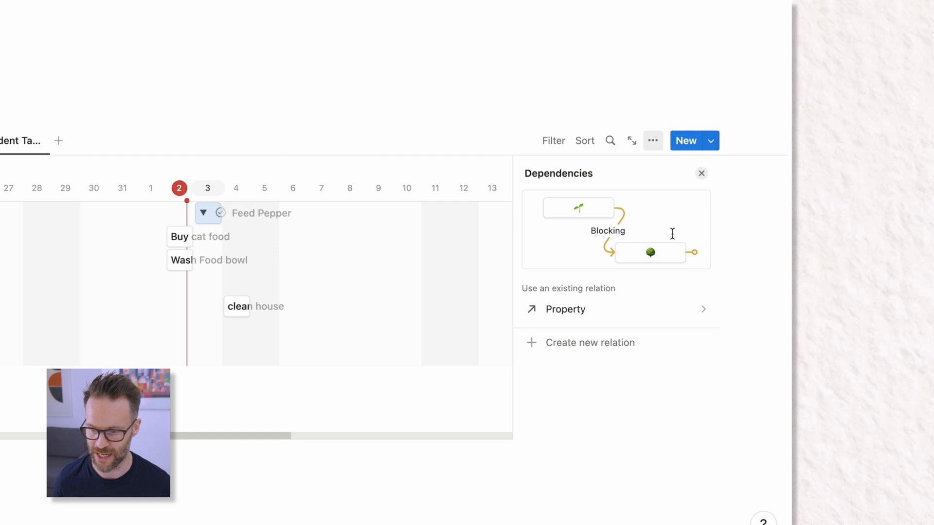
{"action": "left_click", "coordinate": [701, 174]}
{"action": "left_click", "coordinate": [653, 141]}
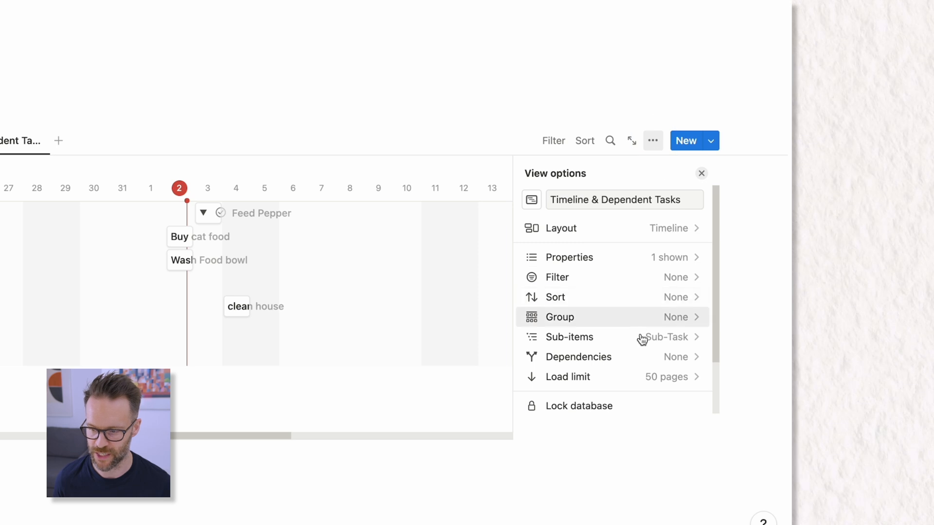
{"action": "left_click", "coordinate": [648, 357]}
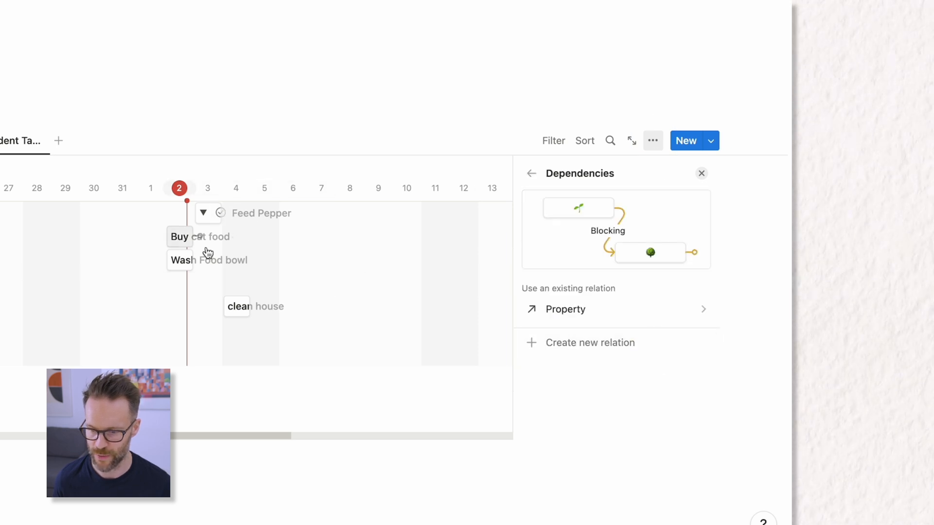
{"action": "left_click", "coordinate": [176, 230]}
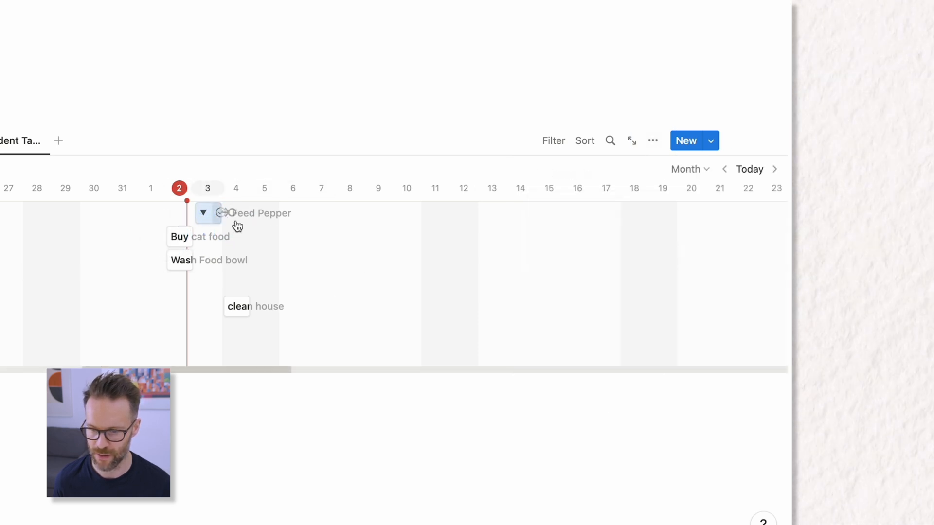
Step: Link Feed Pepper to Buy cat food through a new Blocking / Blocked by relation, and make clean house dependent on Feed Pepper
{"action": "left_click_drag", "start_coordinate": [216, 238], "coordinate": [167, 235]}
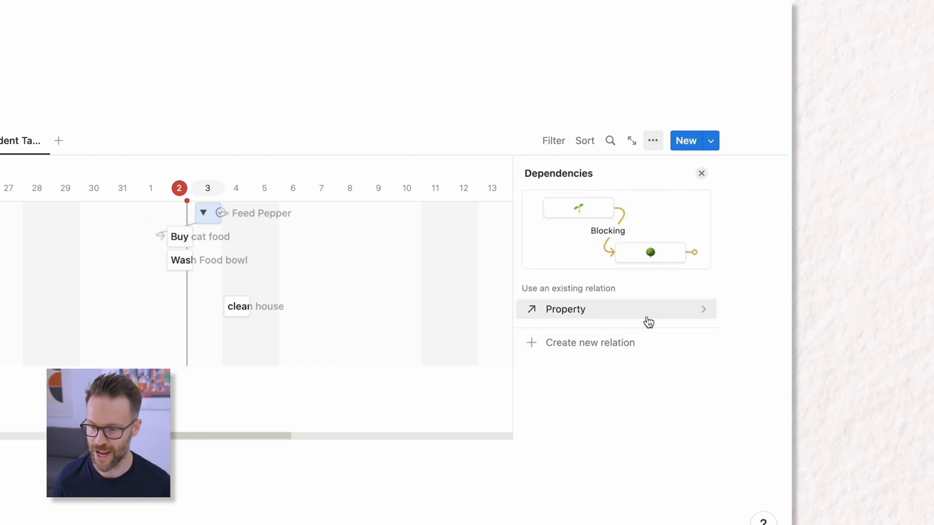
{"action": "left_click", "coordinate": [607, 346]}
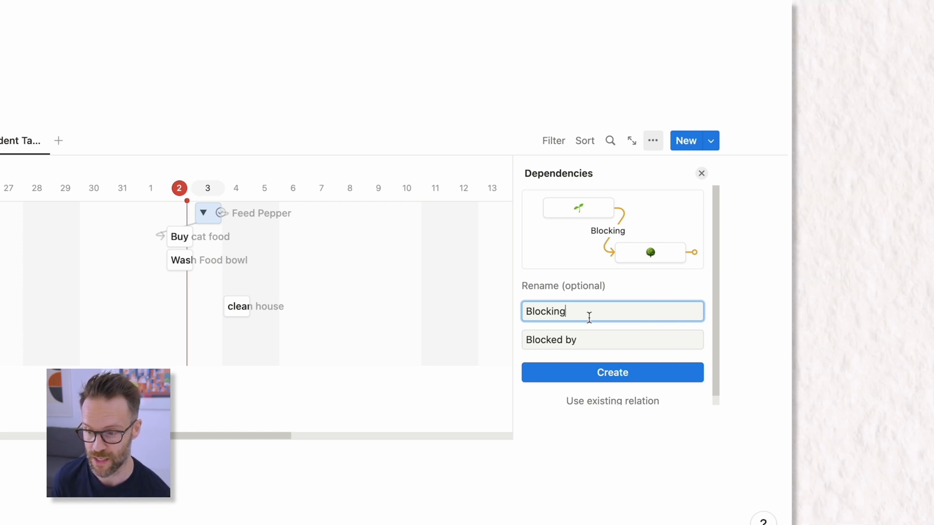
{"action": "left_click", "coordinate": [595, 340]}
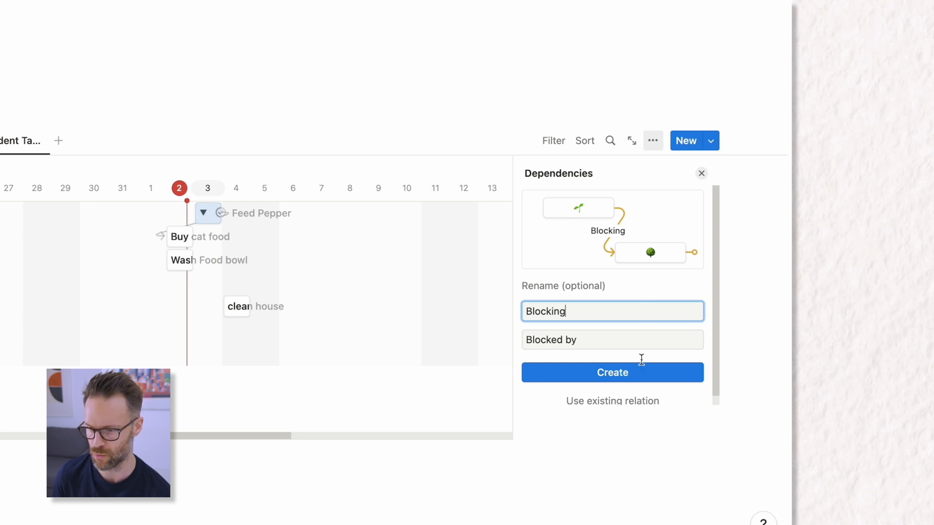
{"action": "left_click", "coordinate": [634, 376]}
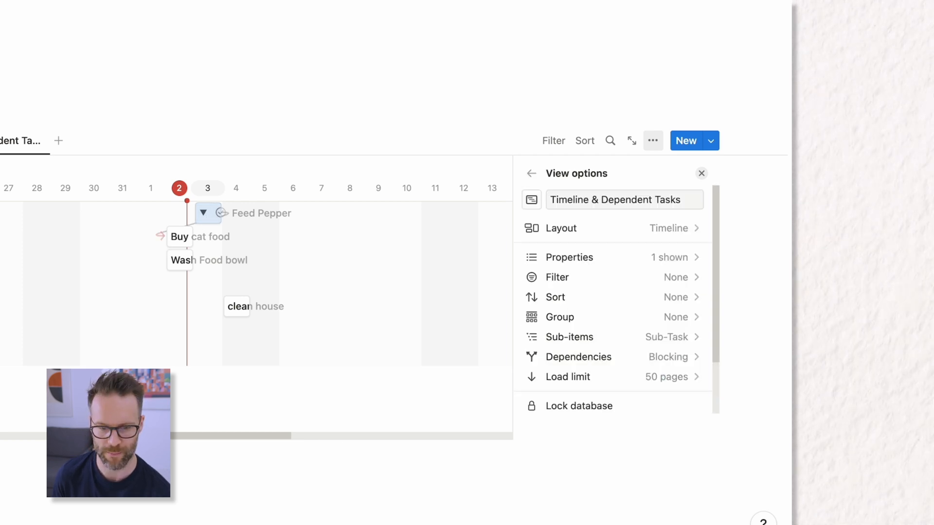
{"action": "left_click", "coordinate": [190, 202]}
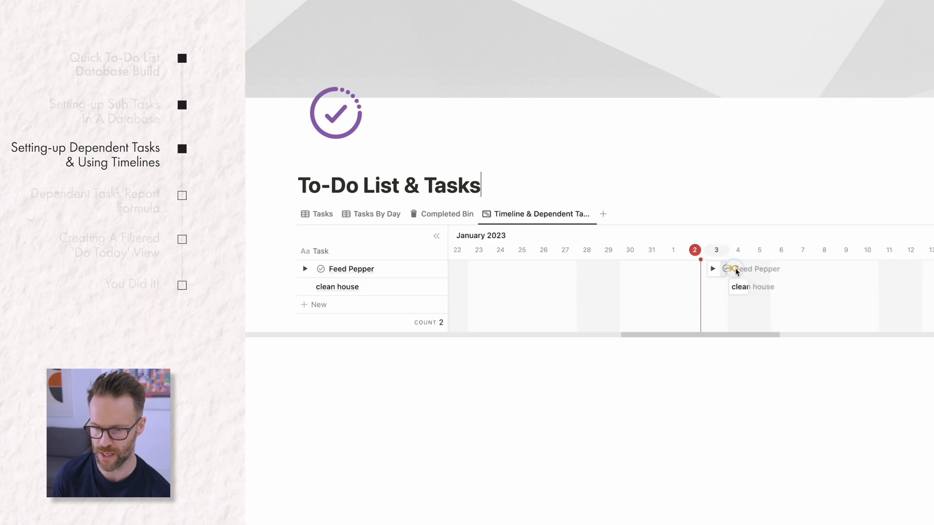
{"action": "left_click_drag", "start_coordinate": [725, 270], "coordinate": [731, 290]}
Step: Temporarily show the Blocked by property in the Tasks view to check which task blocks clean house
{"action": "left_click", "coordinate": [318, 214]}
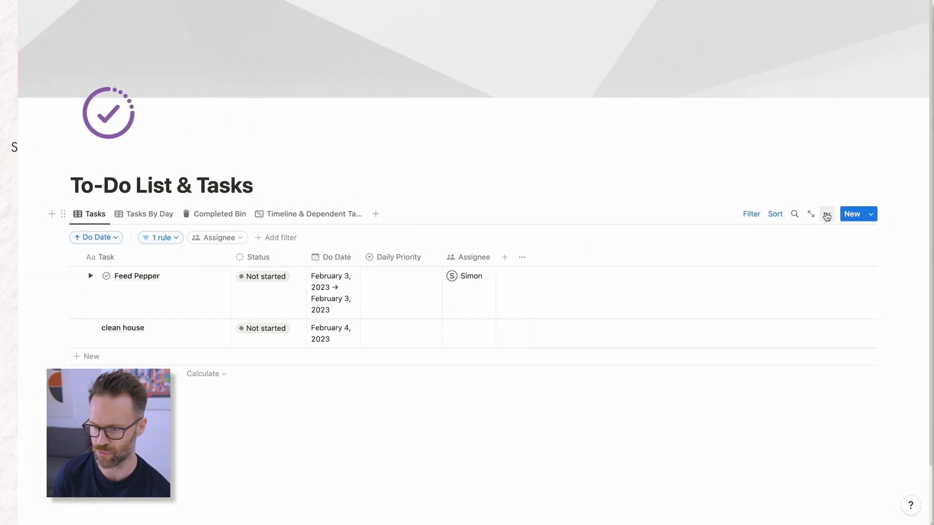
{"action": "left_click", "coordinate": [827, 216]}
{"action": "left_click", "coordinate": [824, 302]}
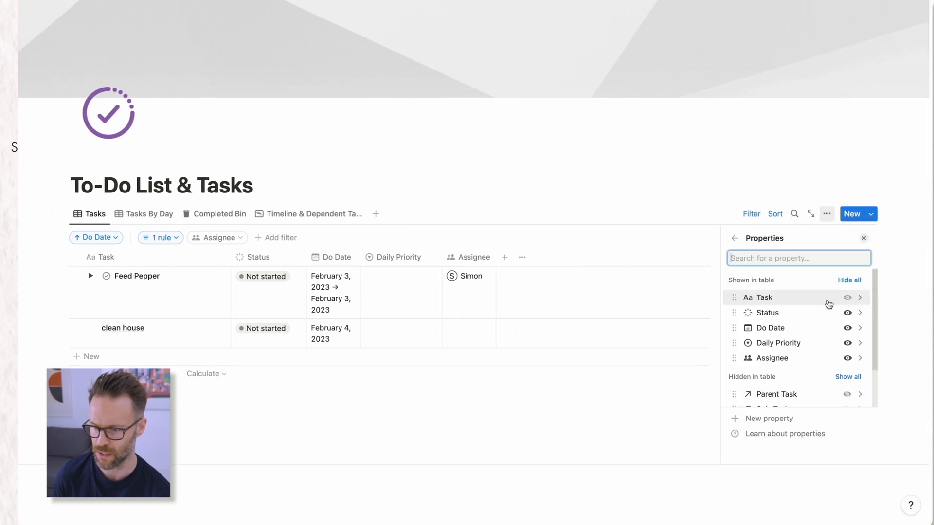
{"action": "scroll", "coordinate": [810, 358], "scroll_direction": "down", "scroll_amount": 2}
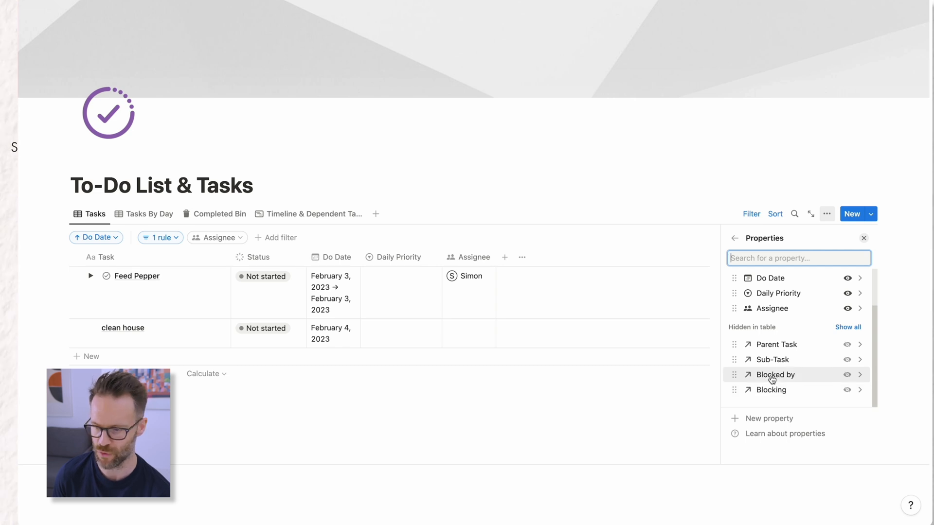
{"action": "left_click", "coordinate": [847, 375]}
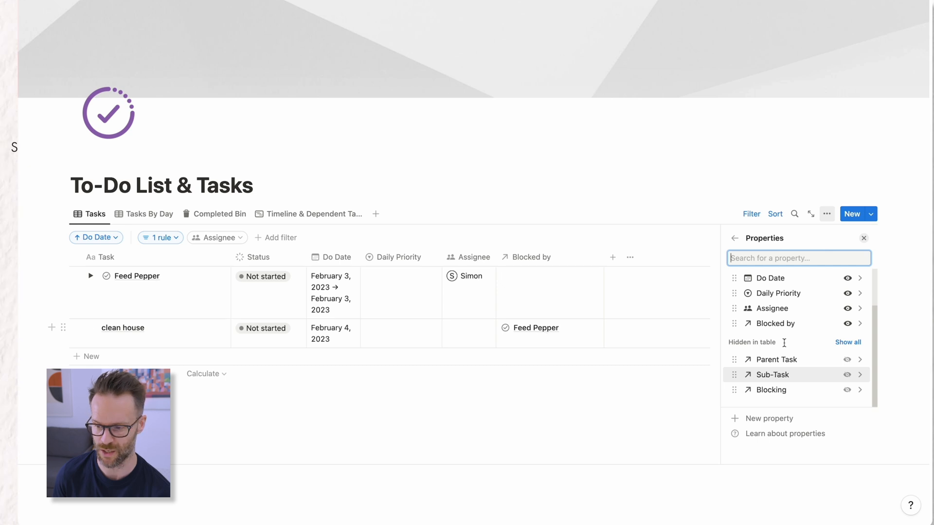
{"action": "left_click", "coordinate": [847, 324]}
Step: Expand Feed Pepper in the Timeline & Dependent Tasks view and remove its dependency link to clean house
{"action": "left_click", "coordinate": [304, 214]}
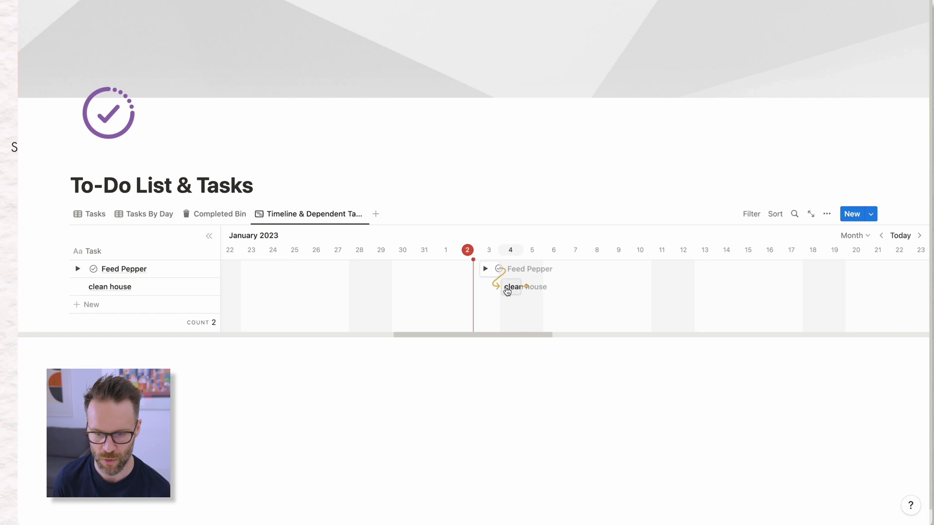
{"action": "left_click", "coordinate": [79, 268]}
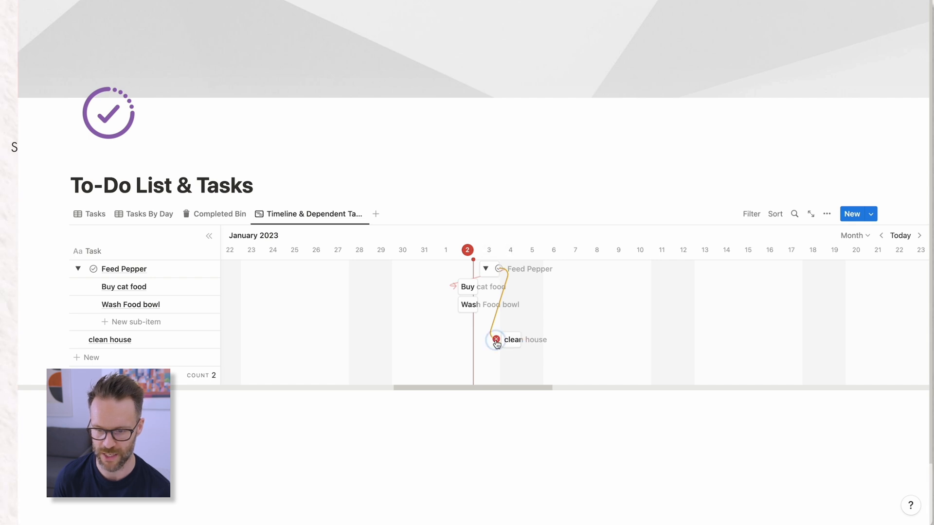
{"action": "left_click", "coordinate": [496, 339]}
Step: Show the Assignee and Status properties on the timeline bars, with Status placed before Assignee
{"action": "left_click", "coordinate": [826, 214]}
{"action": "left_click", "coordinate": [784, 301]}
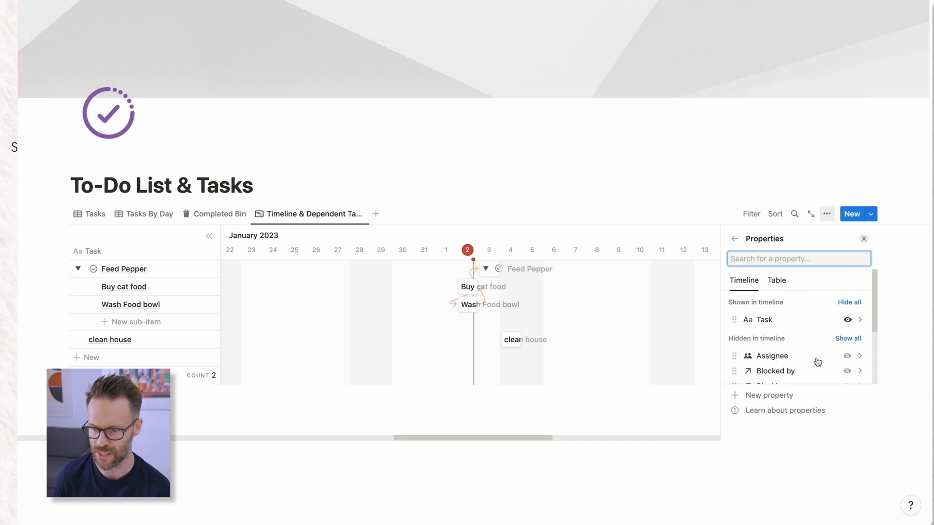
{"action": "scroll", "coordinate": [818, 361], "scroll_direction": "down", "scroll_amount": 3}
{"action": "left_click", "coordinate": [847, 290]}
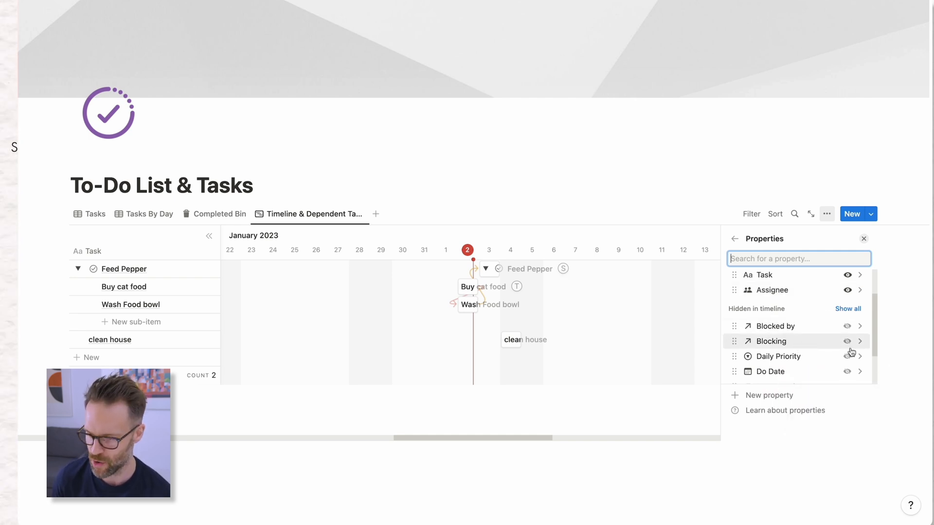
{"action": "scroll", "coordinate": [849, 354], "scroll_direction": "down", "scroll_amount": 3}
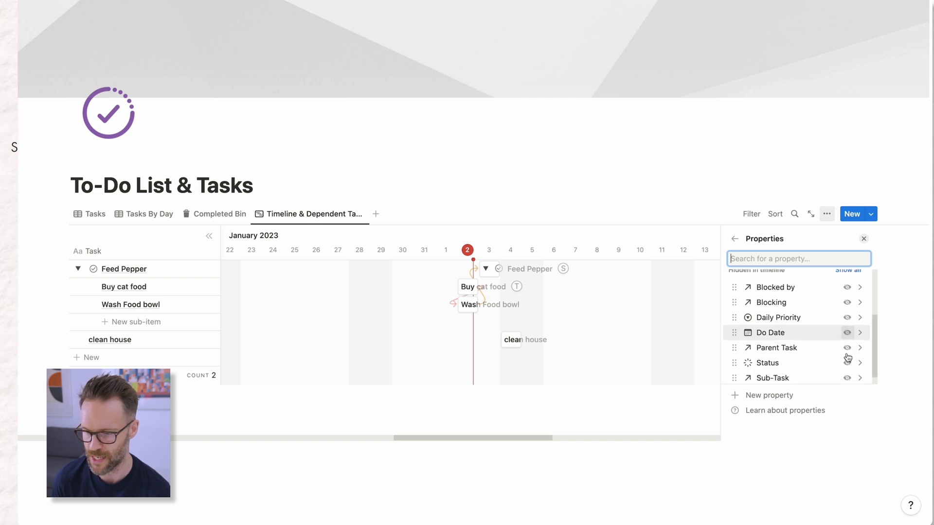
{"action": "scroll", "coordinate": [847, 358], "scroll_direction": "down", "scroll_amount": 1}
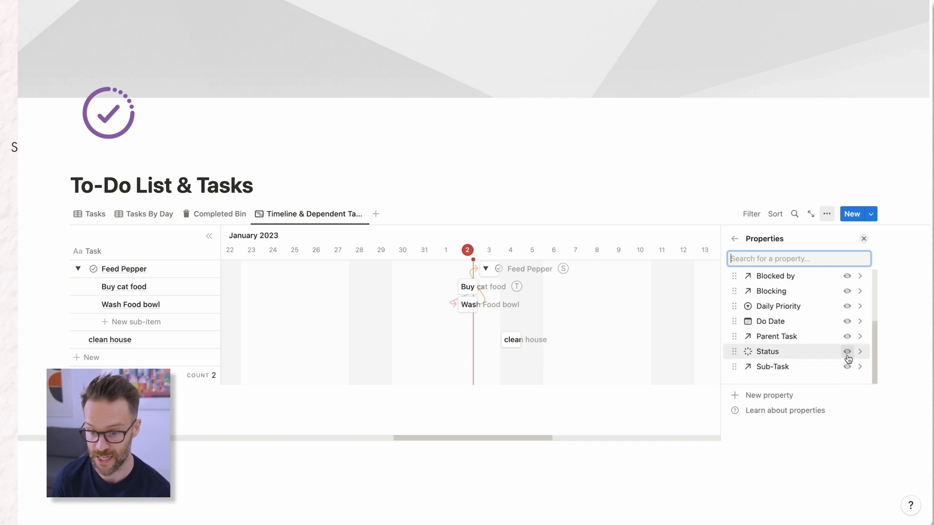
{"action": "left_click", "coordinate": [847, 352]}
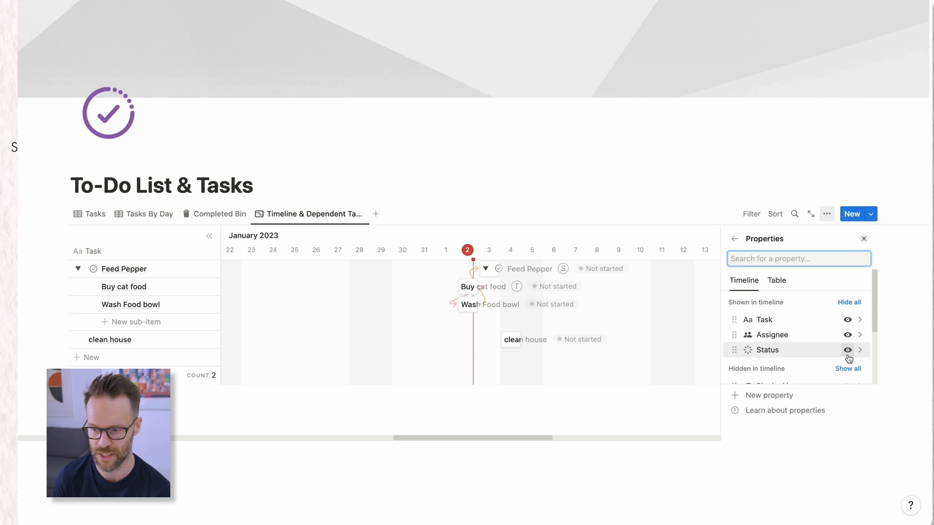
{"action": "left_click_drag", "start_coordinate": [736, 348], "coordinate": [735, 335]}
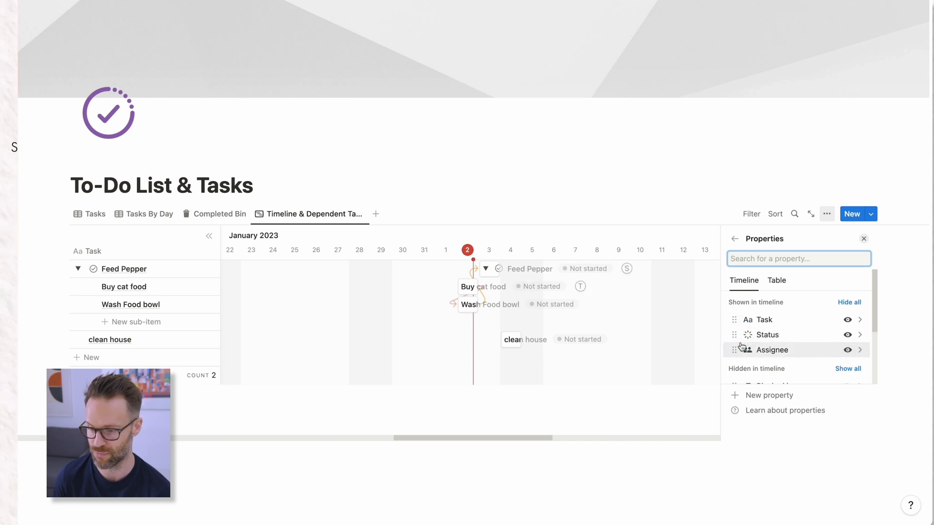
Step: Show the Do Date and Status of the sub-tasks listed in the Sub-Task relation on the Feed Pepper page
{"action": "scroll", "coordinate": [832, 347], "scroll_direction": "down", "scroll_amount": 3}
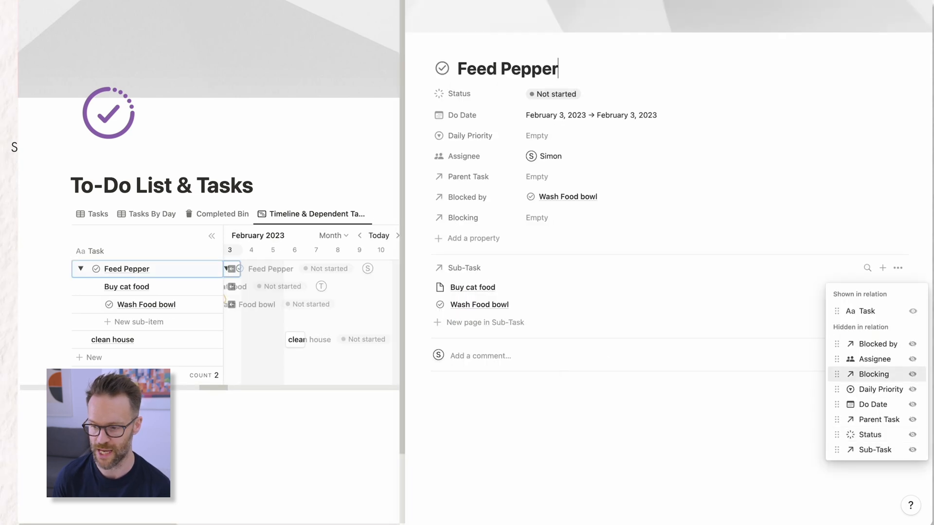
{"action": "left_click", "coordinate": [912, 405]}
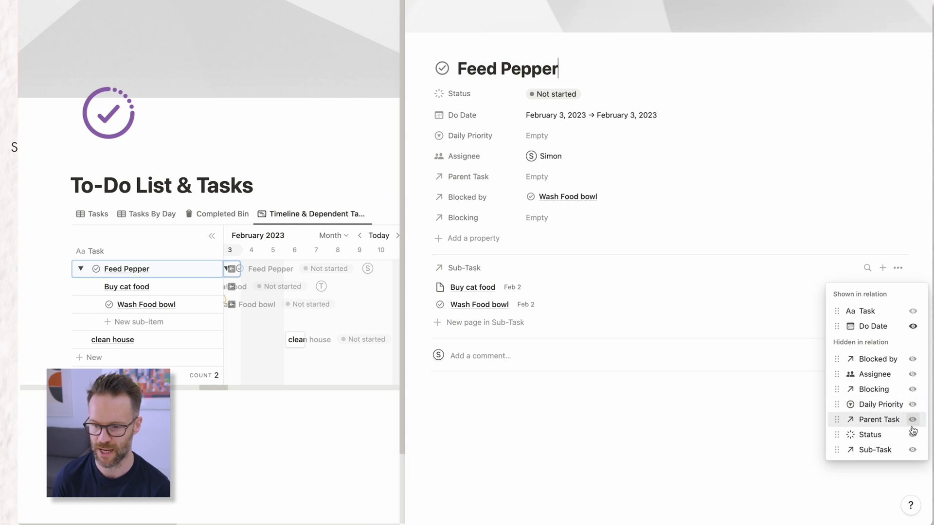
{"action": "left_click", "coordinate": [913, 450]}
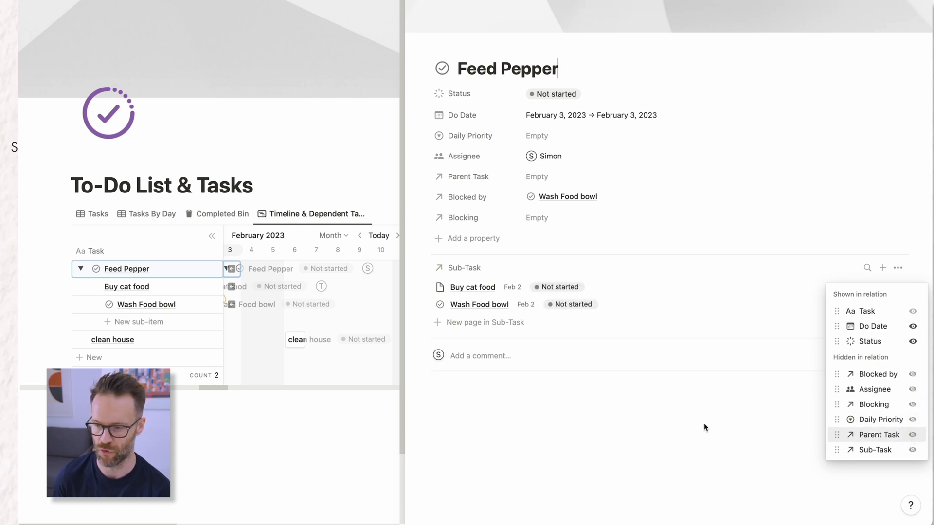
{"action": "left_click", "coordinate": [654, 430]}
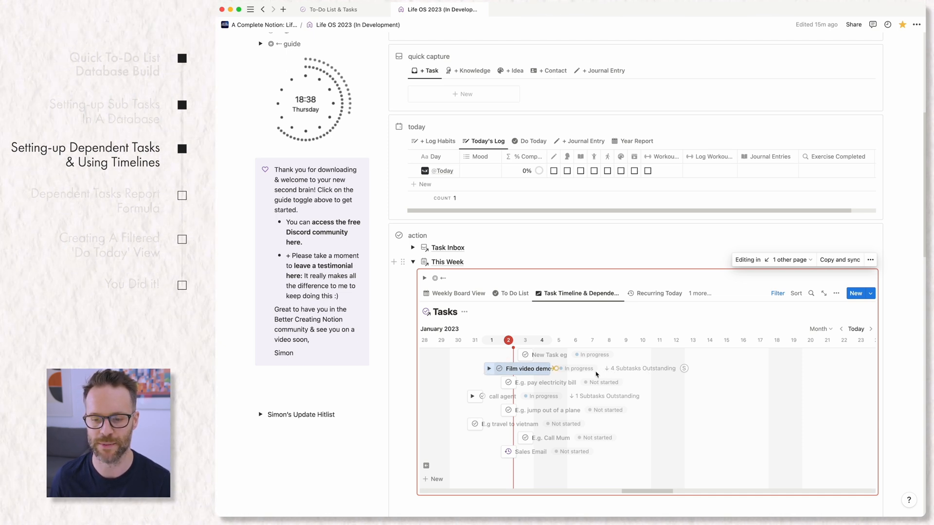
Step: Examine the Life OS 2023 tasks by expanding Film video demo on the timeline and viewing the To Do List and Weekly Board View
{"action": "left_click", "coordinate": [489, 369]}
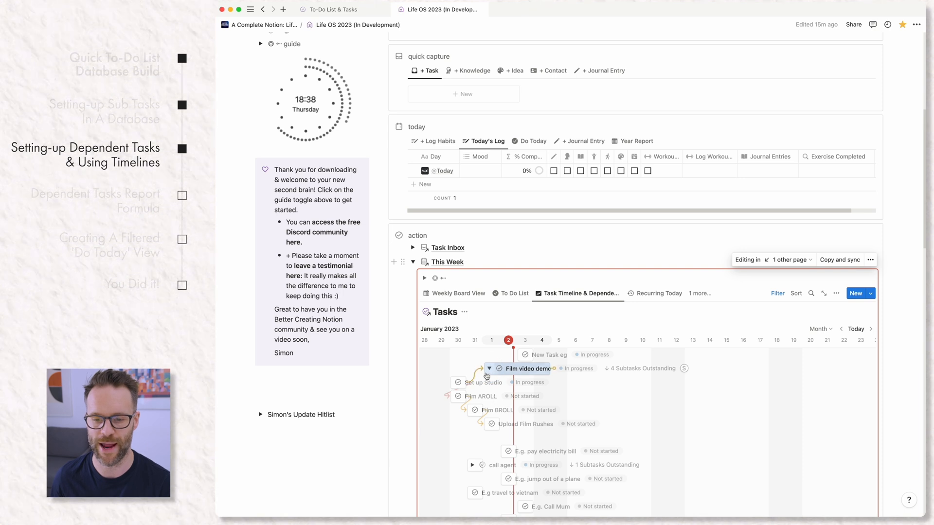
{"action": "left_click", "coordinate": [509, 294]}
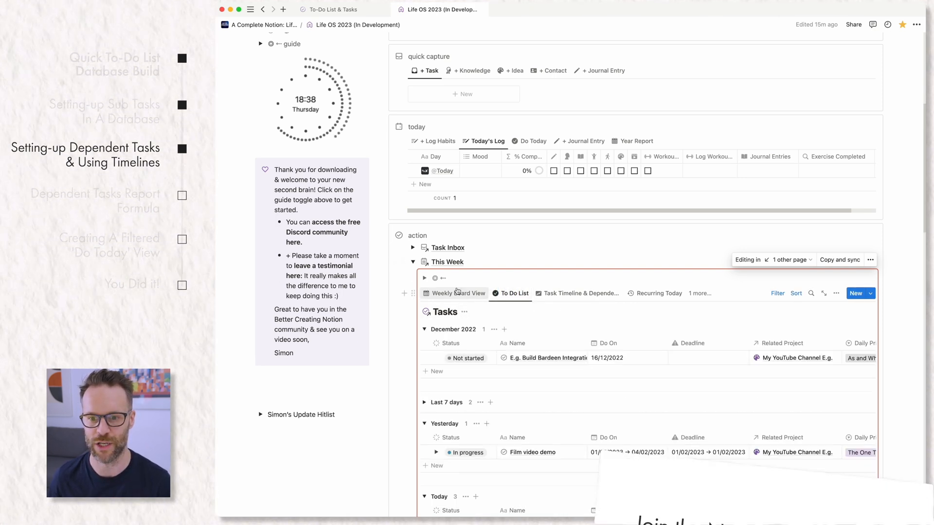
{"action": "left_click", "coordinate": [457, 293]}
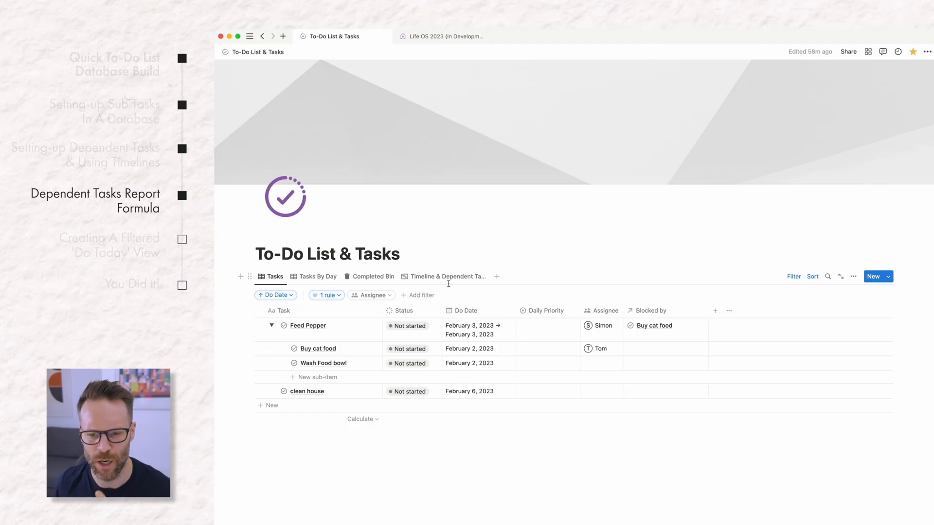
Step: Expand Feed Pepper on the To-Do List & Tasks timeline, make it also dependent on Wash Food bowl, and return to the Tasks view
{"action": "left_click", "coordinate": [444, 273]}
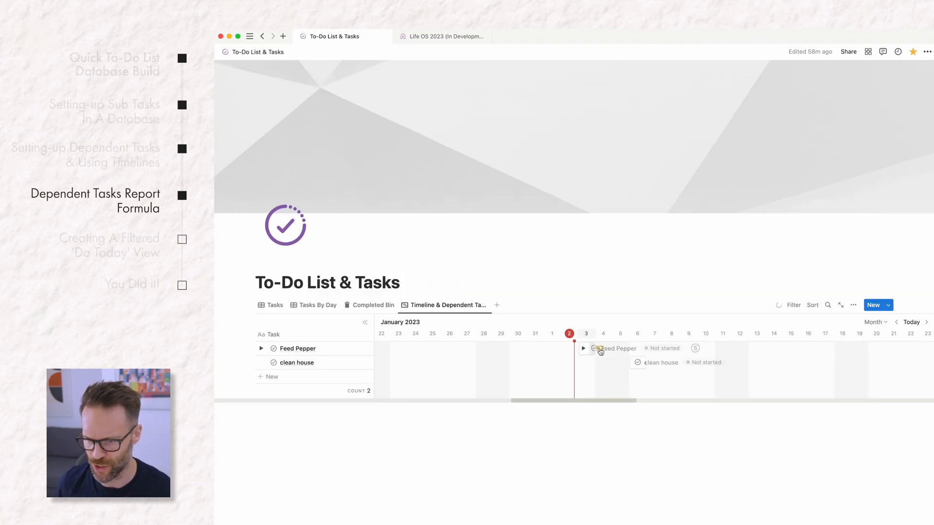
{"action": "left_click", "coordinate": [583, 349]}
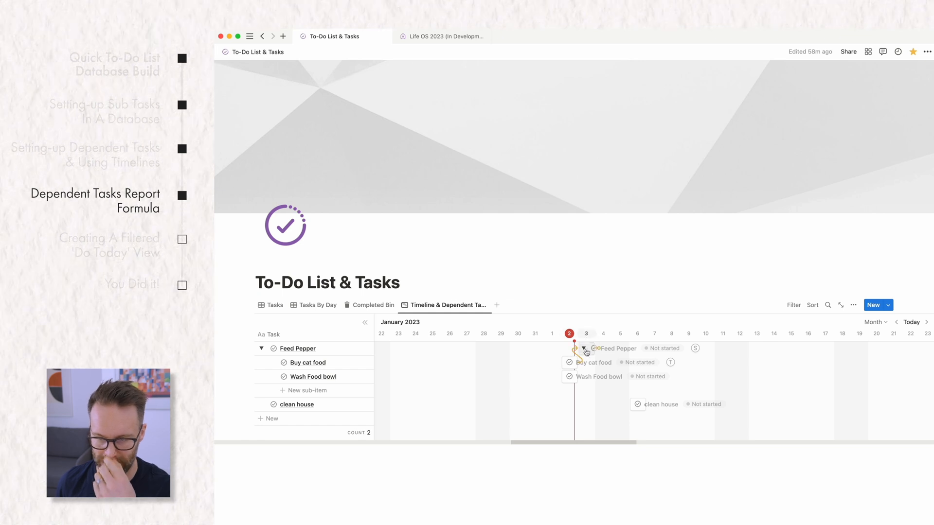
{"action": "left_click_drag", "start_coordinate": [584, 371], "coordinate": [577, 350]}
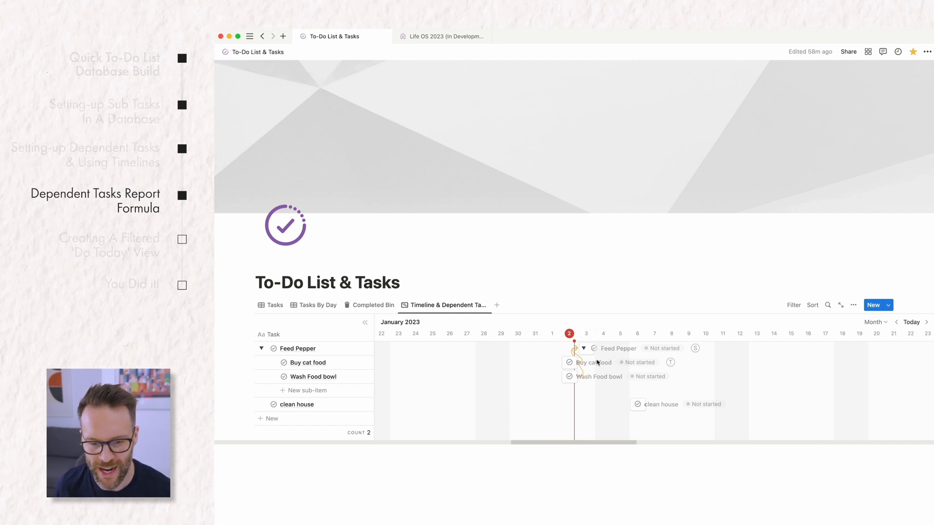
{"action": "left_click", "coordinate": [270, 305]}
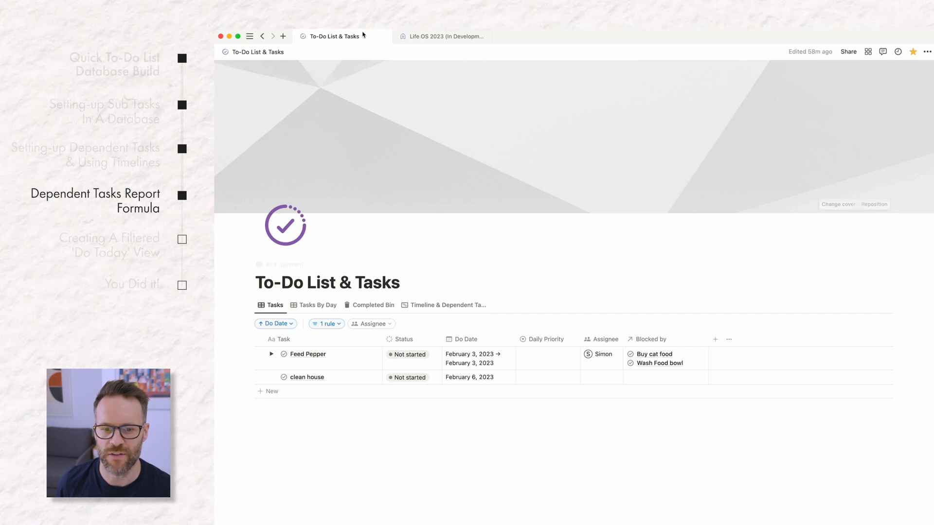
Step: Switch to the Life OS 2023 page, expand This Week in the action section and look through its To Do List
{"action": "left_click", "coordinate": [440, 37]}
{"action": "scroll", "coordinate": [624, 359], "scroll_direction": "down", "scroll_amount": 5}
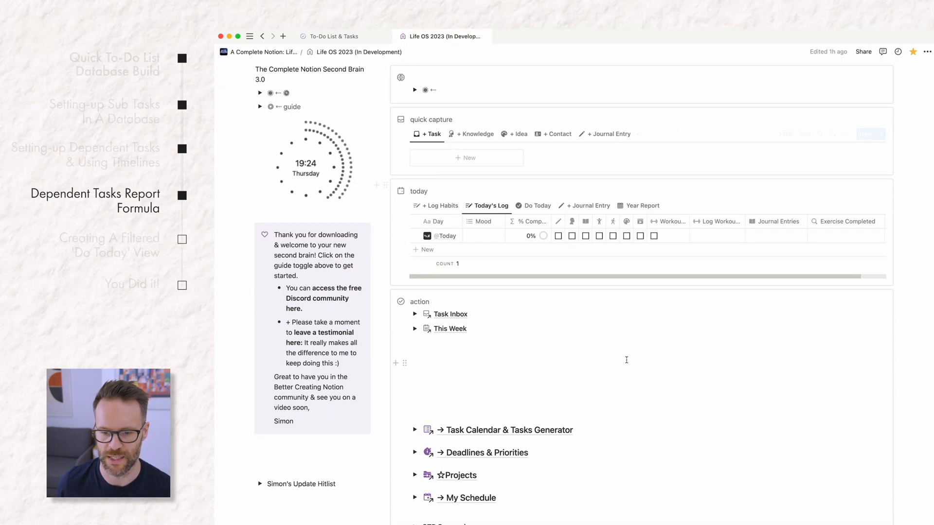
{"action": "left_click", "coordinate": [415, 263]}
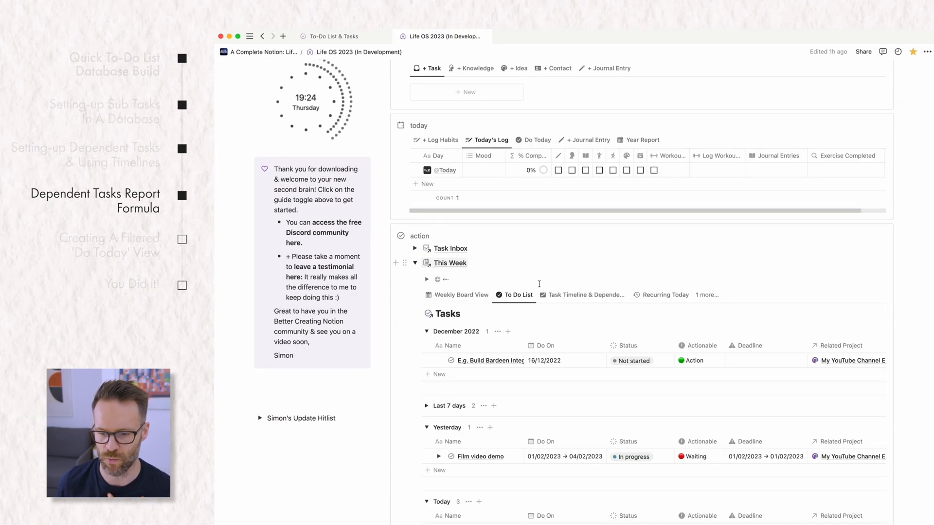
{"action": "scroll", "coordinate": [680, 336], "scroll_direction": "down", "scroll_amount": 2}
{"action": "scroll", "coordinate": [700, 332], "scroll_direction": "down", "scroll_amount": 3}
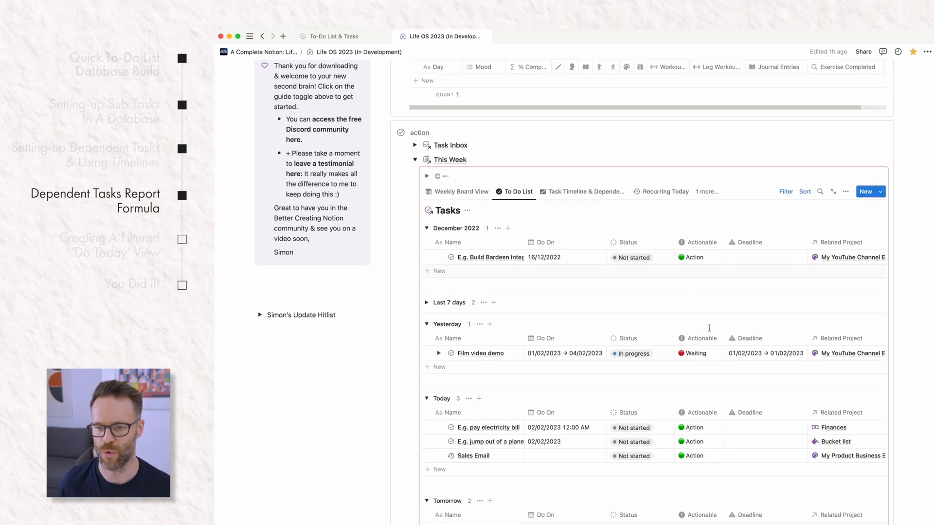
{"action": "scroll", "coordinate": [700, 345], "scroll_direction": "down", "scroll_amount": 5}
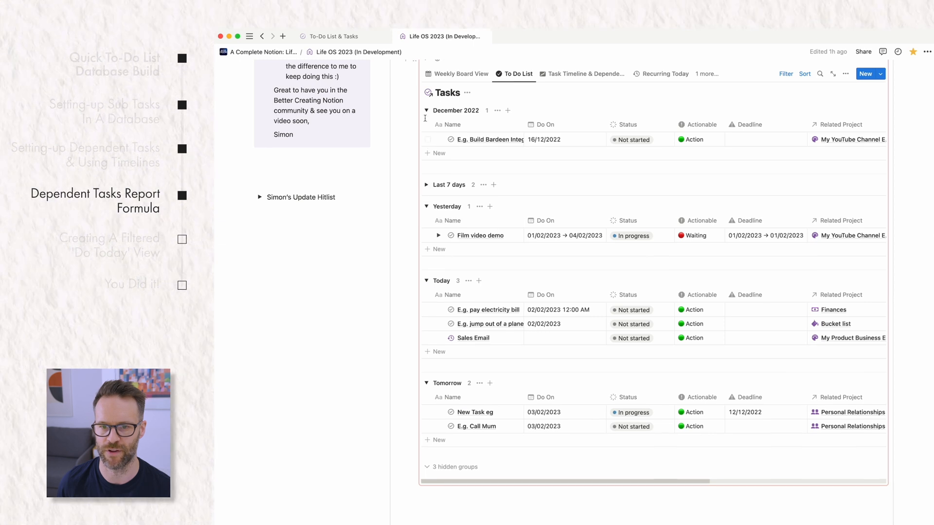
Step: Collapse the December 2022, Today and Tomorrow groups, and expand Film video demo to show its sub-tasks
{"action": "left_click", "coordinate": [427, 110]}
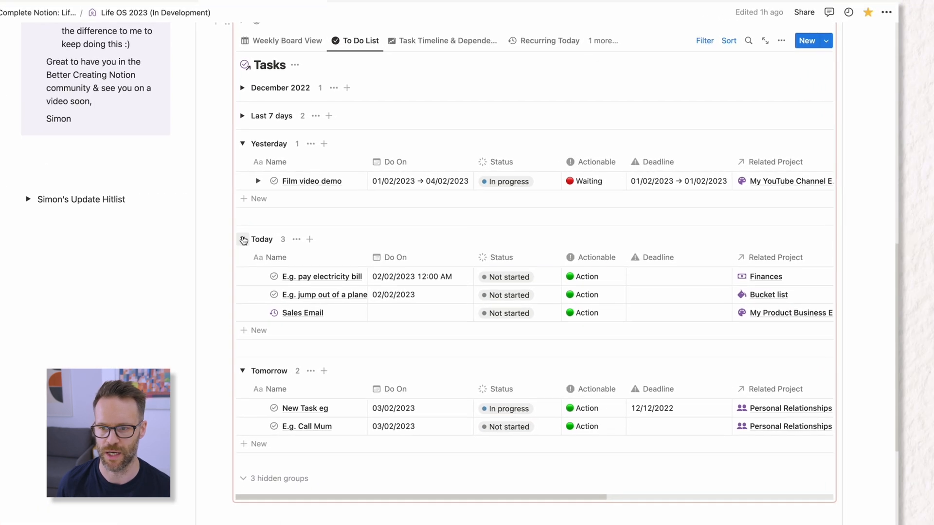
{"action": "left_click", "coordinate": [279, 237]}
{"action": "left_click", "coordinate": [239, 267]}
{"action": "left_click", "coordinate": [254, 181]}
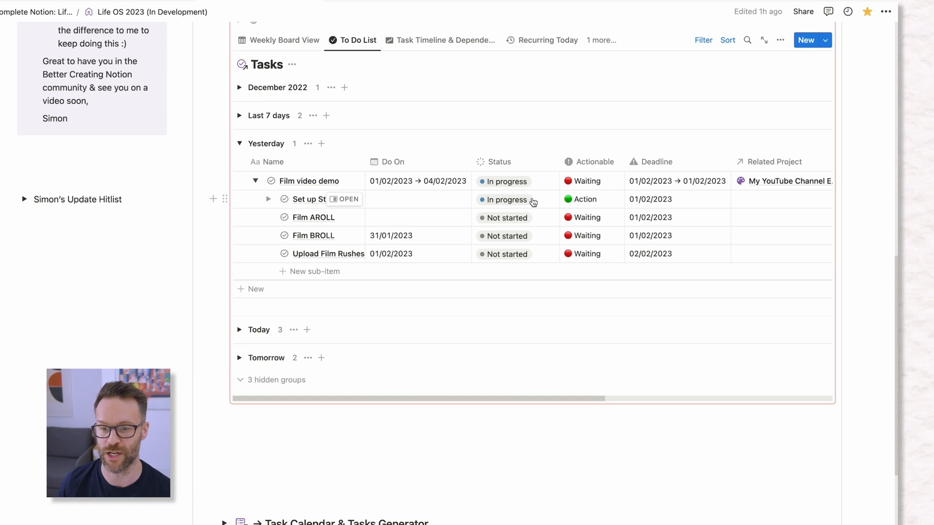
Step: Set the status of Set up Studio, Film AROLL, Film BROLL and Upload Film Rushes to Done, in that order
{"action": "left_click", "coordinate": [506, 199]}
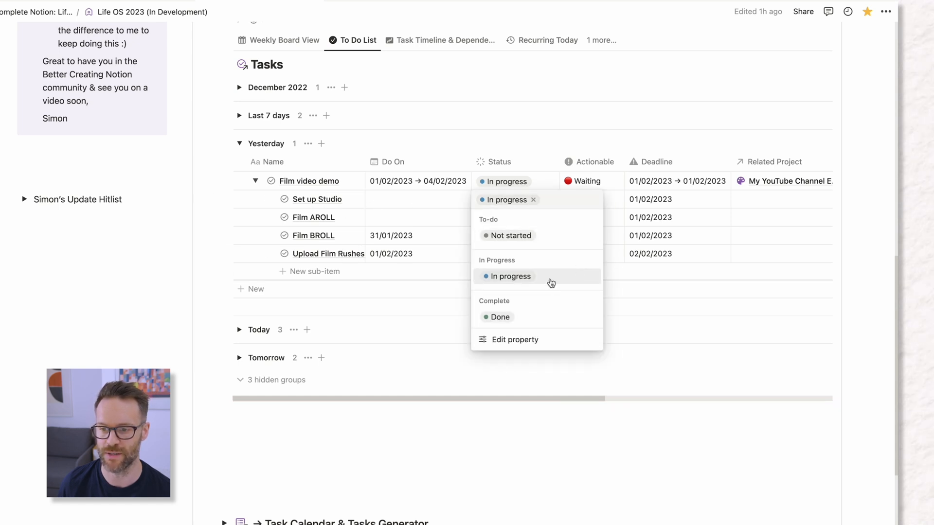
{"action": "left_click", "coordinate": [498, 317]}
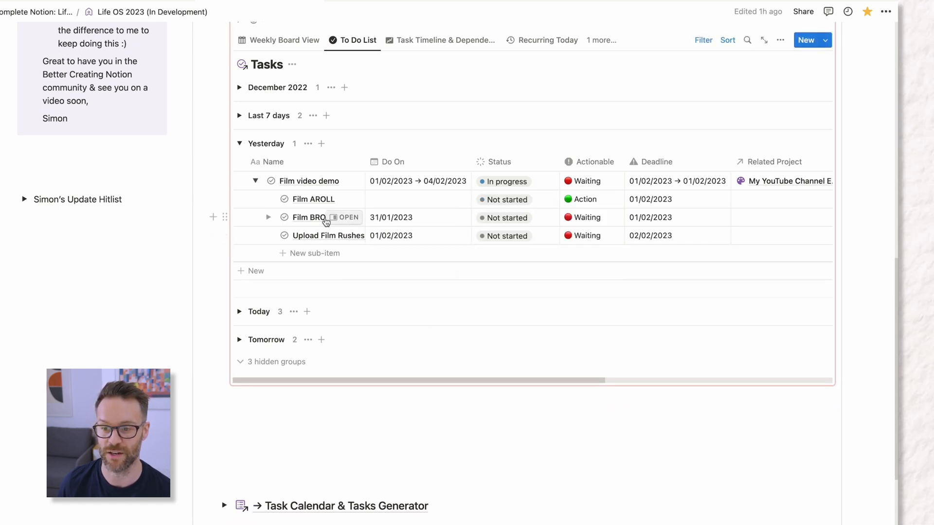
{"action": "left_click", "coordinate": [516, 205]}
{"action": "left_click", "coordinate": [500, 317]}
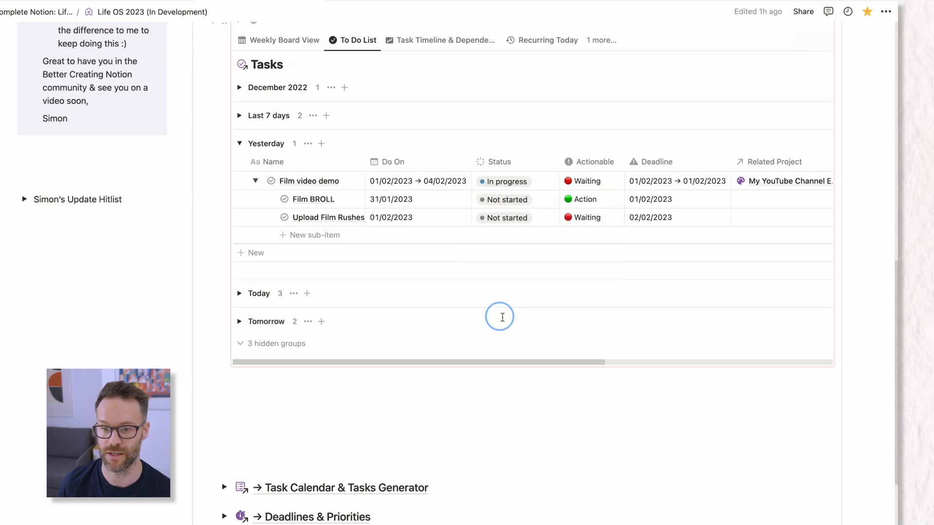
{"action": "left_click", "coordinate": [527, 200]}
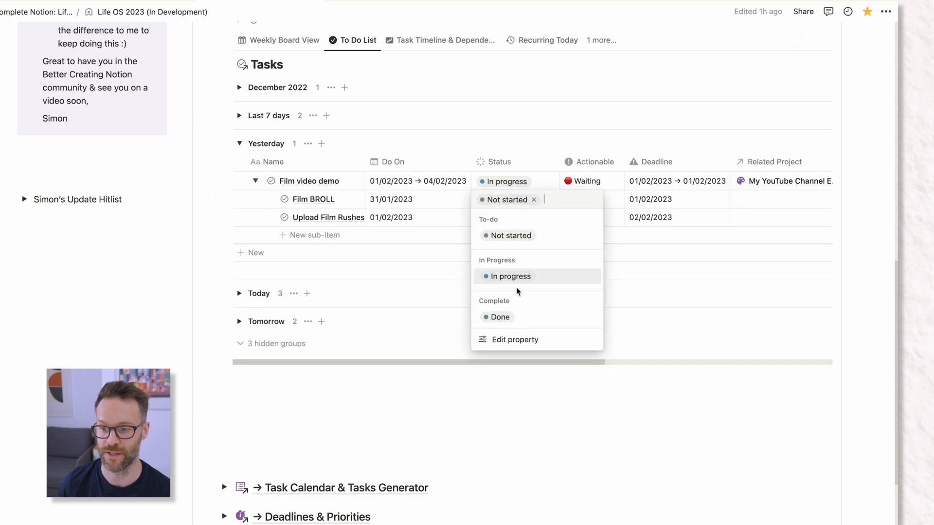
{"action": "left_click", "coordinate": [509, 316]}
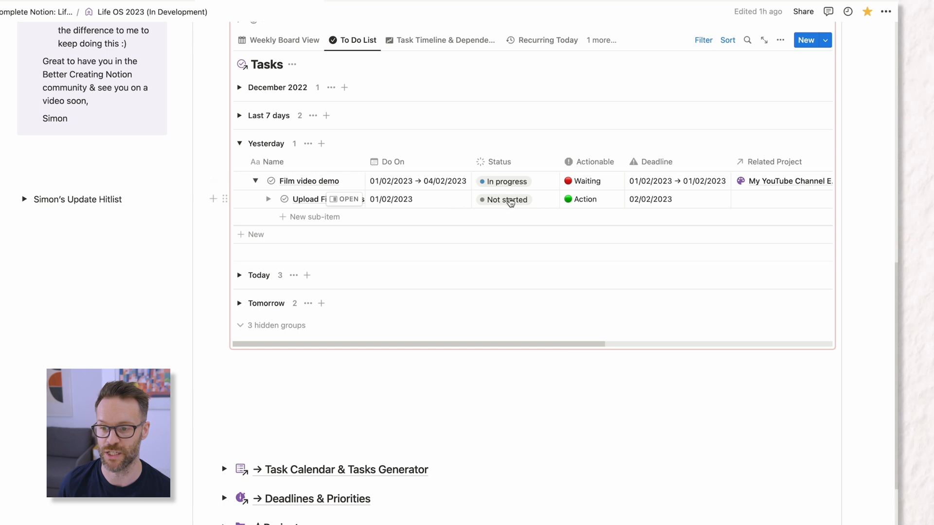
{"action": "left_click", "coordinate": [509, 200]}
{"action": "left_click", "coordinate": [497, 317]}
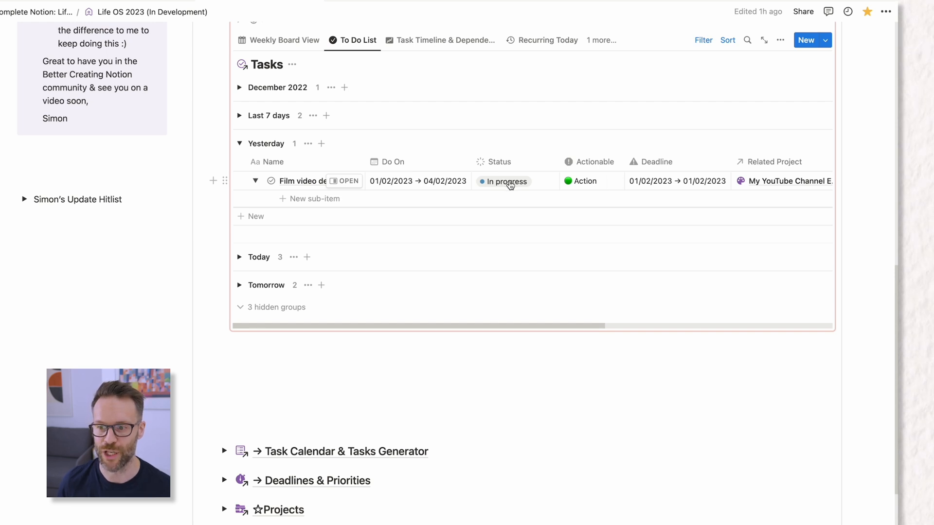
Step: Undo the four status changes on the Film video demo sub-tasks
{"action": "key", "text": "super+z"}
{"action": "key", "text": "super+z"}
{"action": "key", "text": "super+z"}
{"action": "key", "text": "super+z"}
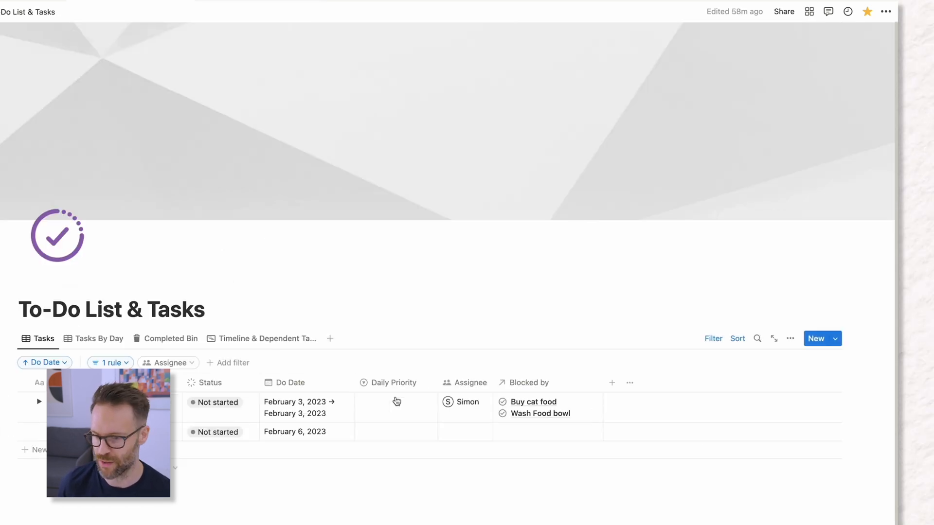
Step: Add a Rollup property named Blocked By Report to the Tasks view of To-Do List & Tasks
{"action": "left_click", "coordinate": [613, 385]}
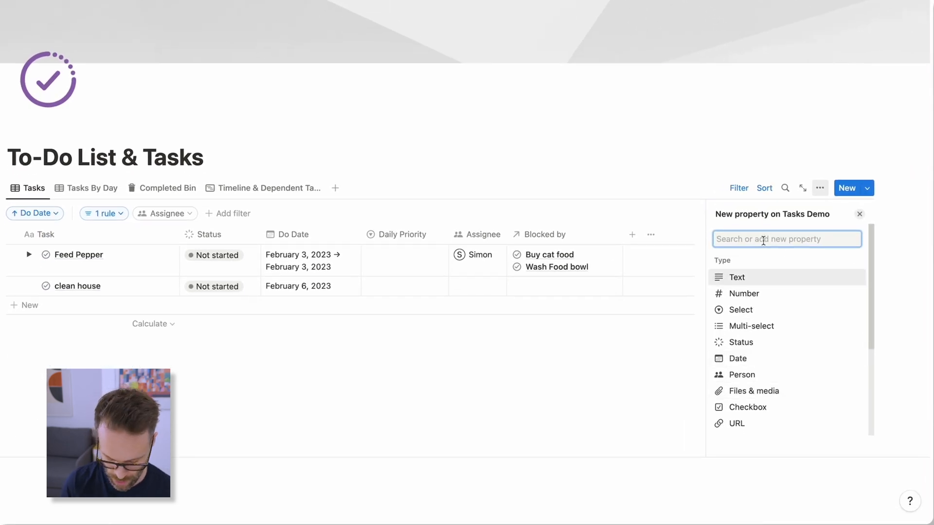
{"action": "type", "text": "Blocked By Report"}
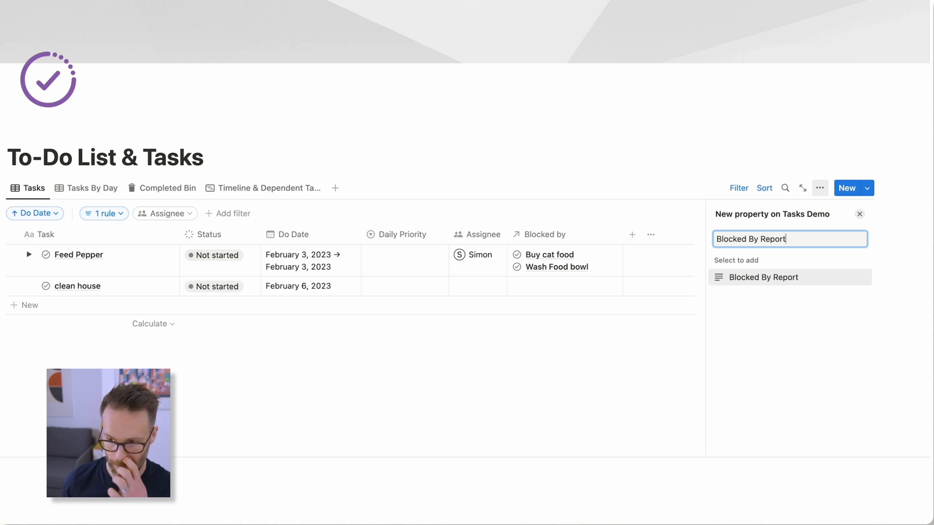
{"action": "left_click", "coordinate": [759, 280]}
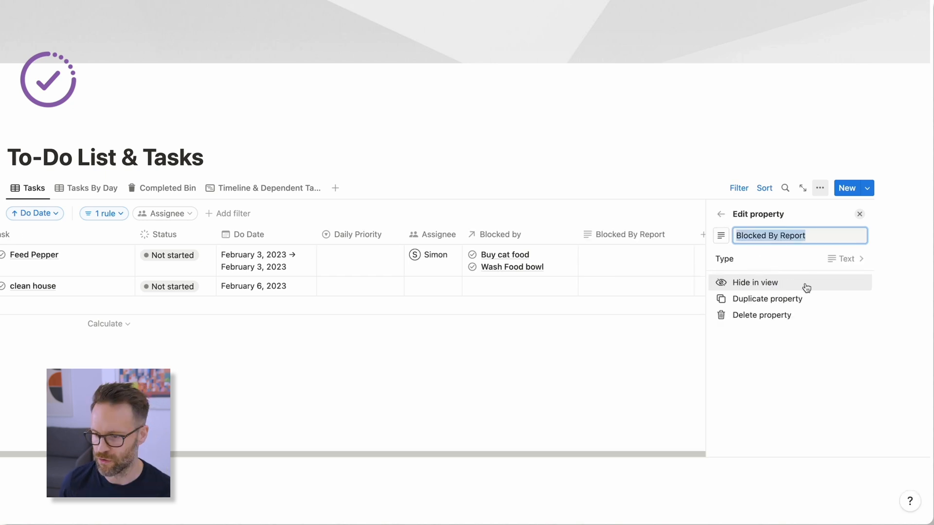
{"action": "left_click", "coordinate": [845, 259]}
{"action": "scroll", "coordinate": [792, 383], "scroll_direction": "down", "scroll_amount": 5}
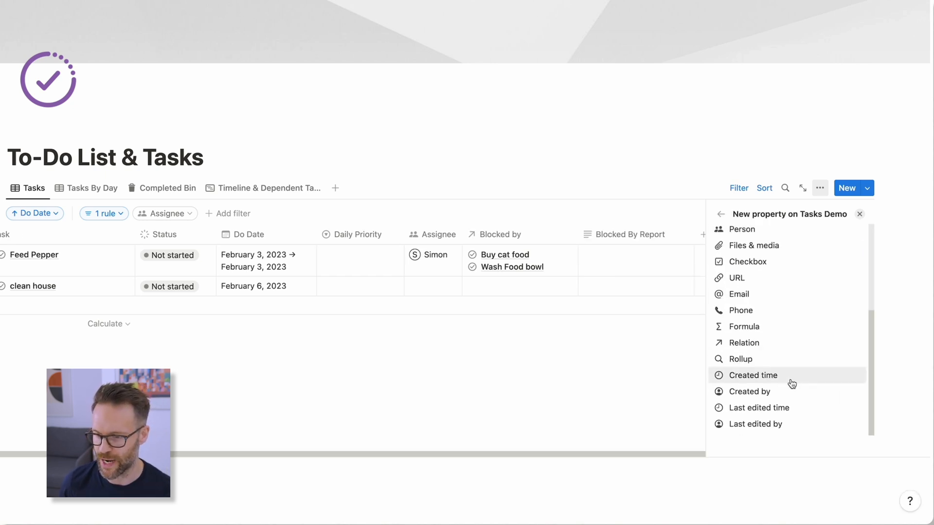
{"action": "left_click", "coordinate": [741, 360]}
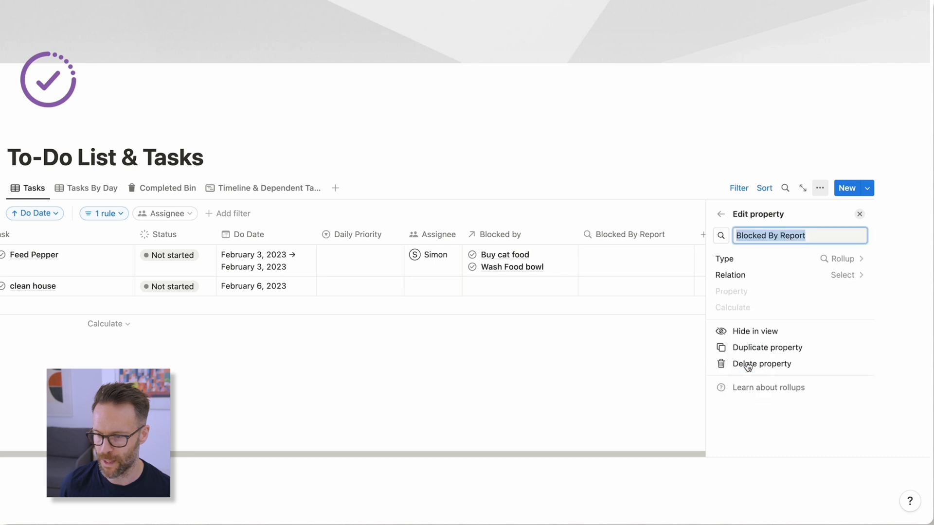
Step: Configure the Blocked By Report rollup with the Blocked by relation, the Status property and Percent per group calculated for Complete
{"action": "key", "text": "Escape"}
{"action": "left_click", "coordinate": [726, 255]}
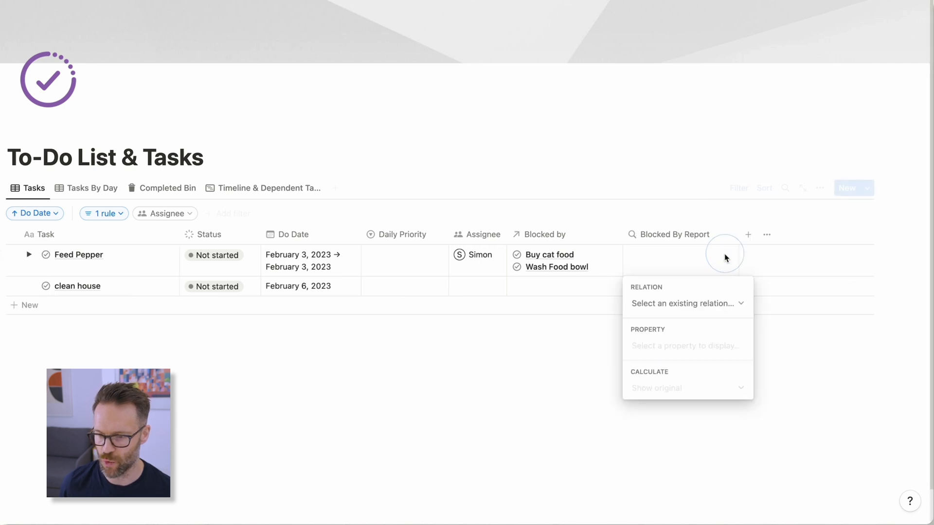
{"action": "left_click", "coordinate": [719, 305]}
{"action": "left_click", "coordinate": [660, 352]}
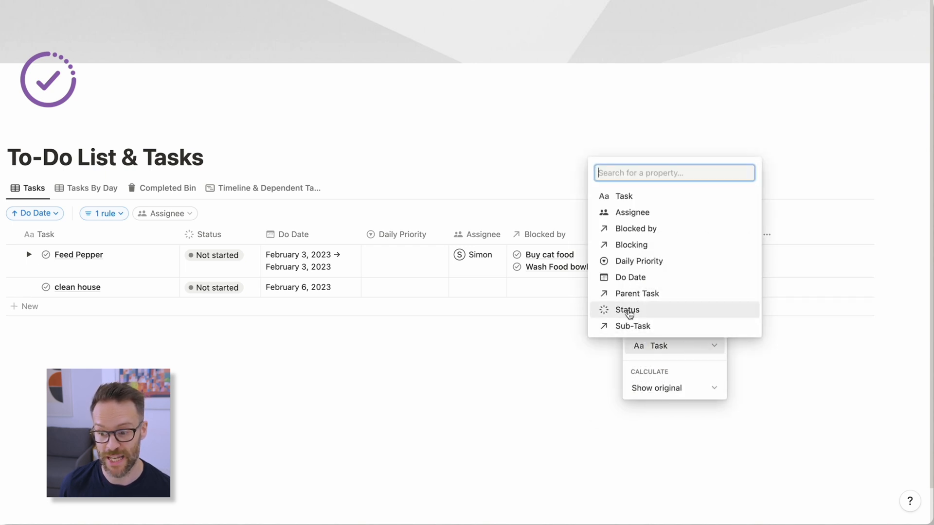
{"action": "left_click", "coordinate": [629, 311]}
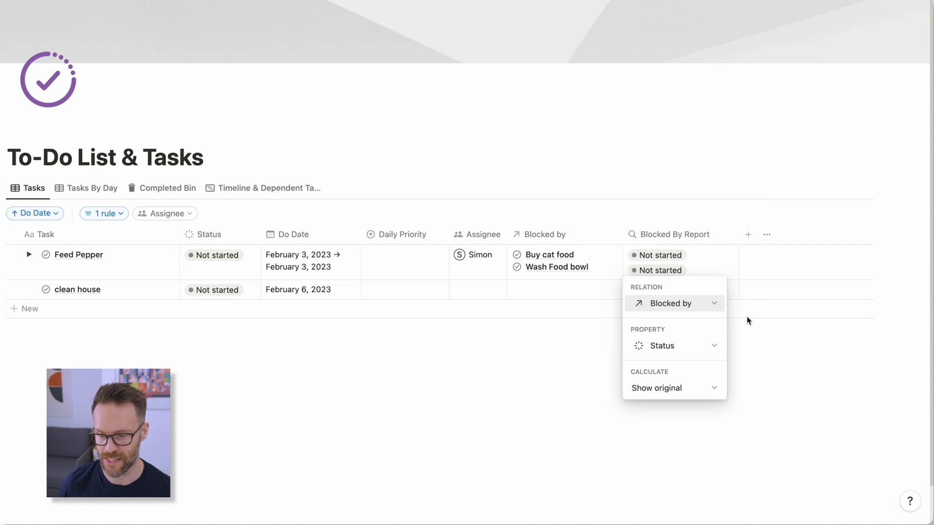
{"action": "left_click", "coordinate": [714, 389]}
{"action": "mouse_move", "coordinate": [689, 461]}
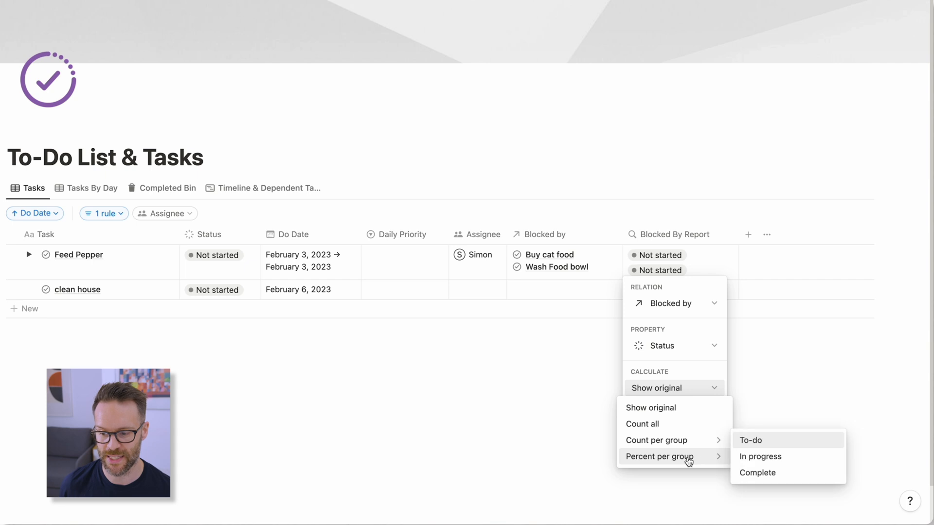
{"action": "left_click", "coordinate": [759, 476]}
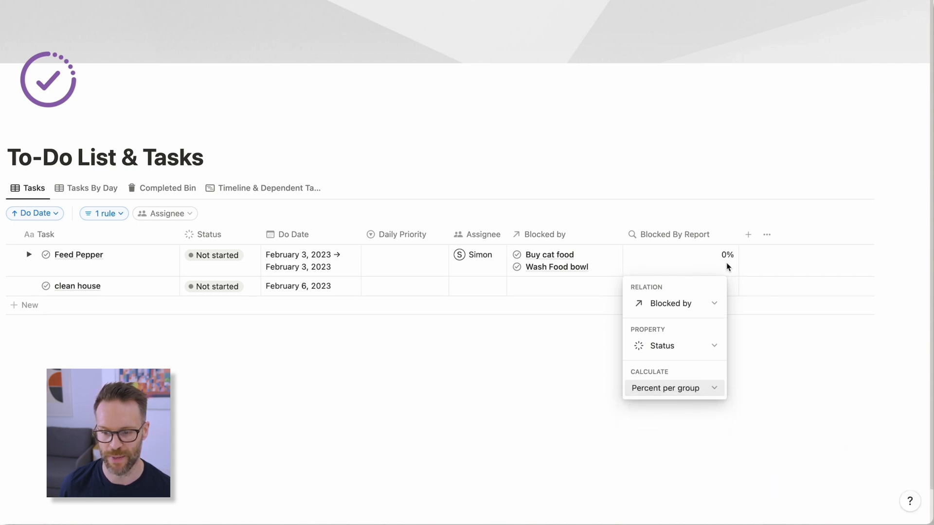
{"action": "left_click", "coordinate": [803, 389]}
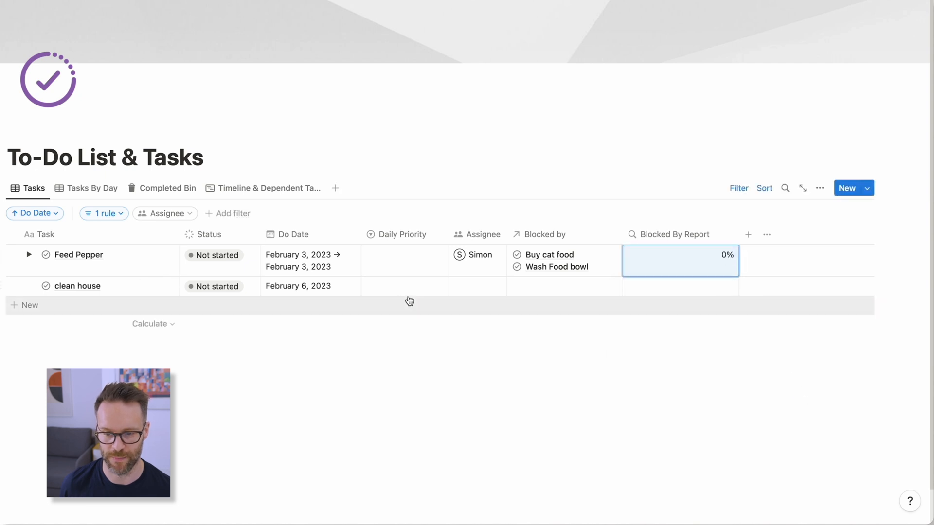
Step: Test the rollup by marking Feed Pepper's sub-tasks Buy cat food and Wash Food bowl as Done, and undo both status changes
{"action": "left_click", "coordinate": [28, 255]}
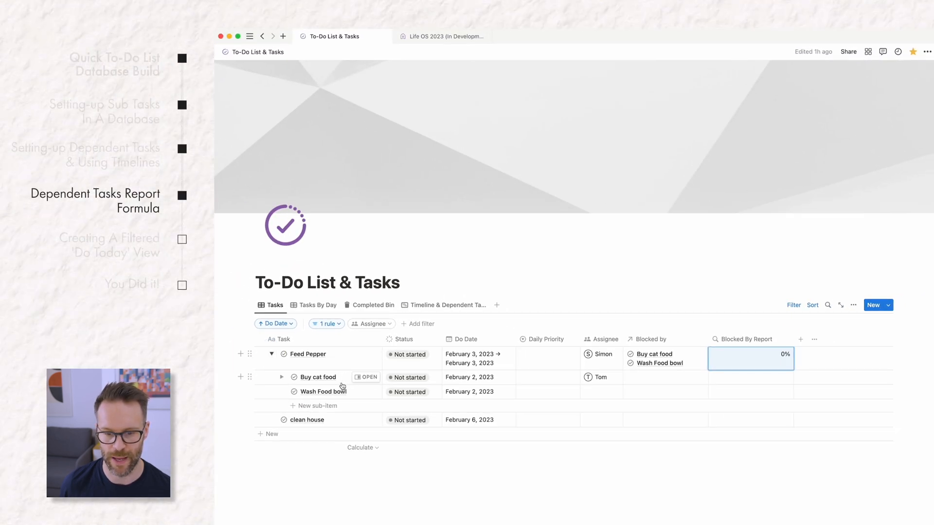
{"action": "left_click", "coordinate": [409, 377]}
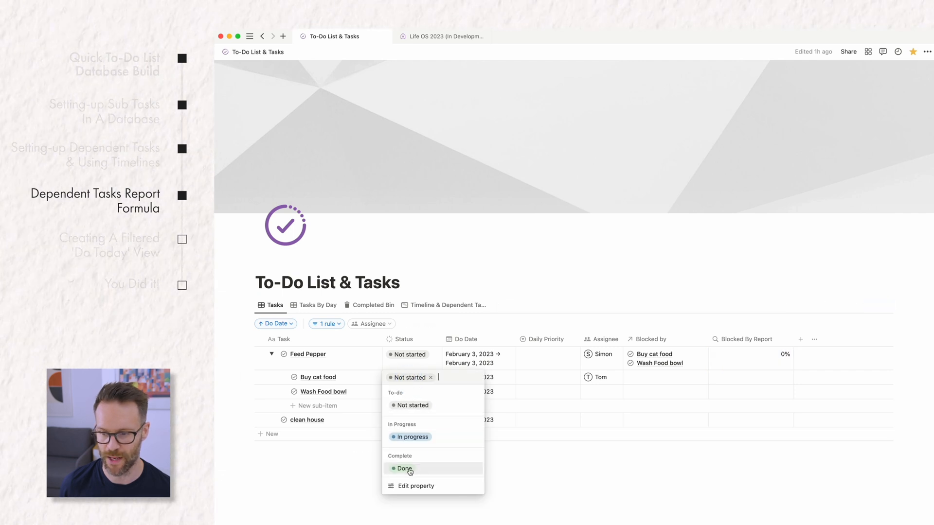
{"action": "left_click", "coordinate": [410, 470]}
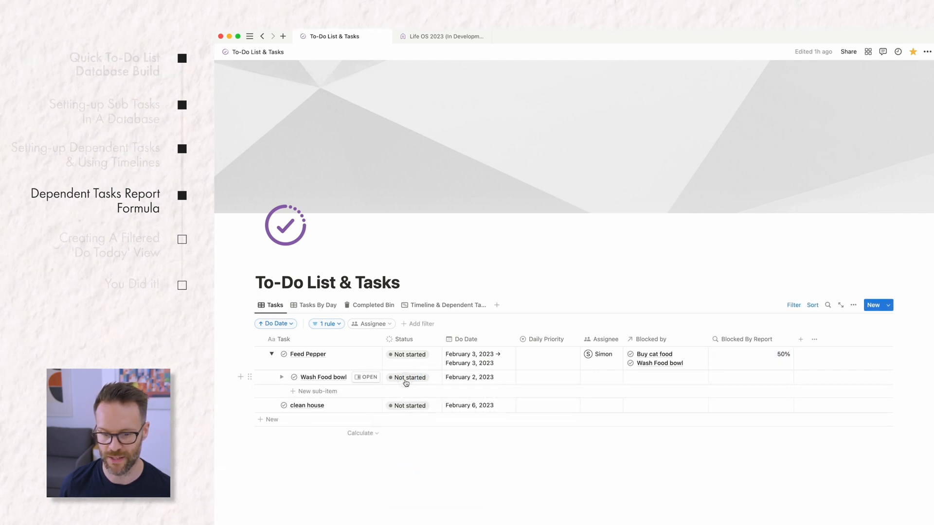
{"action": "left_click", "coordinate": [409, 379]}
{"action": "left_click", "coordinate": [402, 470]}
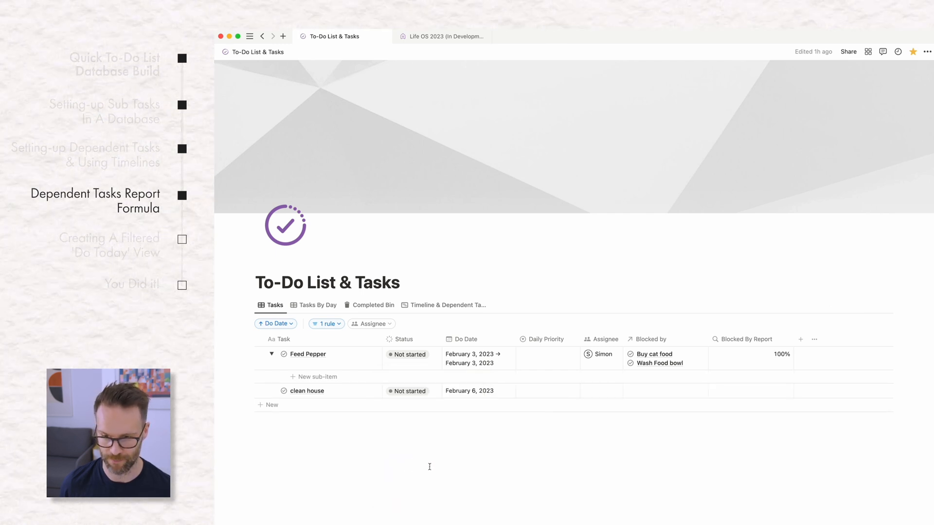
{"action": "key", "text": "super+z"}
{"action": "key", "text": "super+z"}
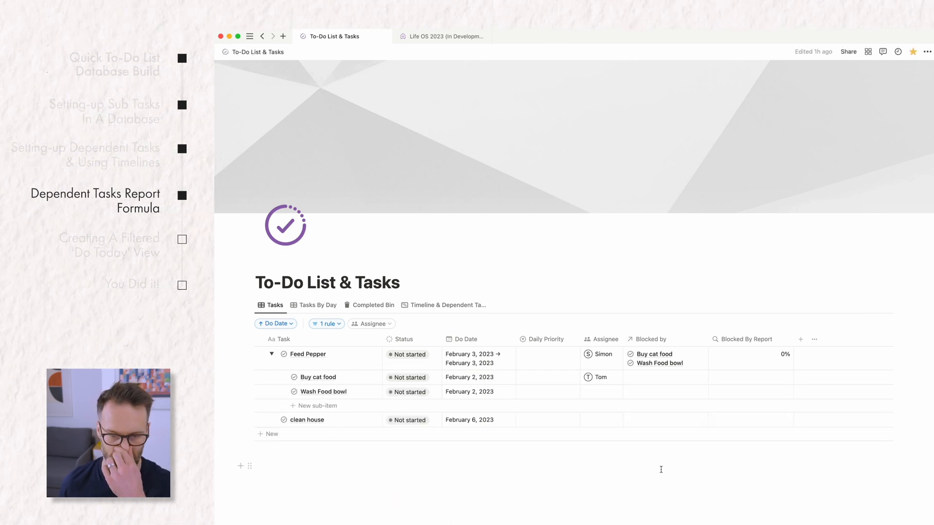
Step: Add a property named Actionable to the Tasks view and give it the filled-circle exclamation mark icon
{"action": "left_click", "coordinate": [801, 339]}
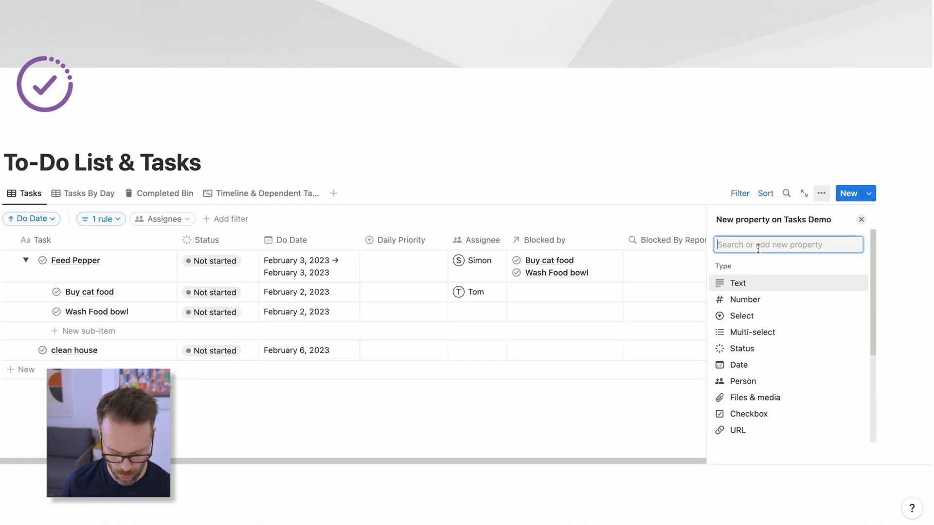
{"action": "type", "text": "Action"}
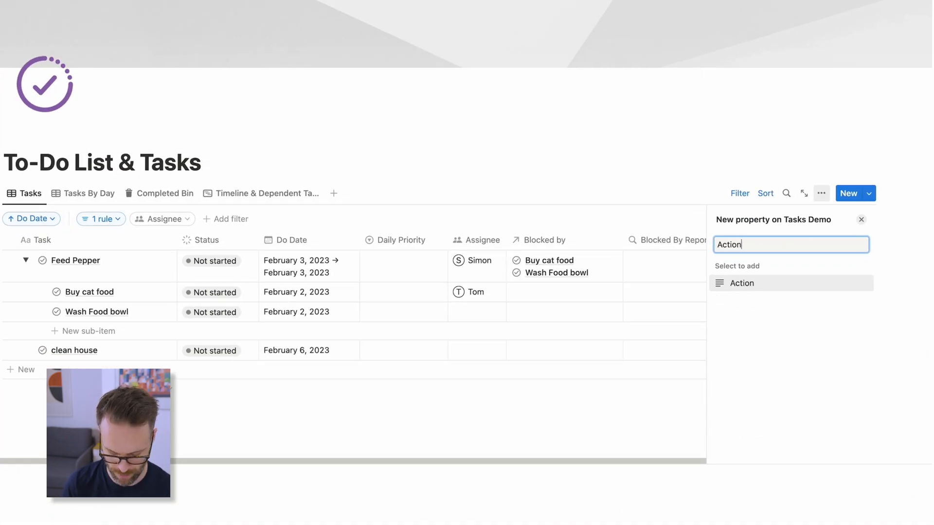
{"action": "type", "text": "able"}
{"action": "left_click", "coordinate": [736, 282]}
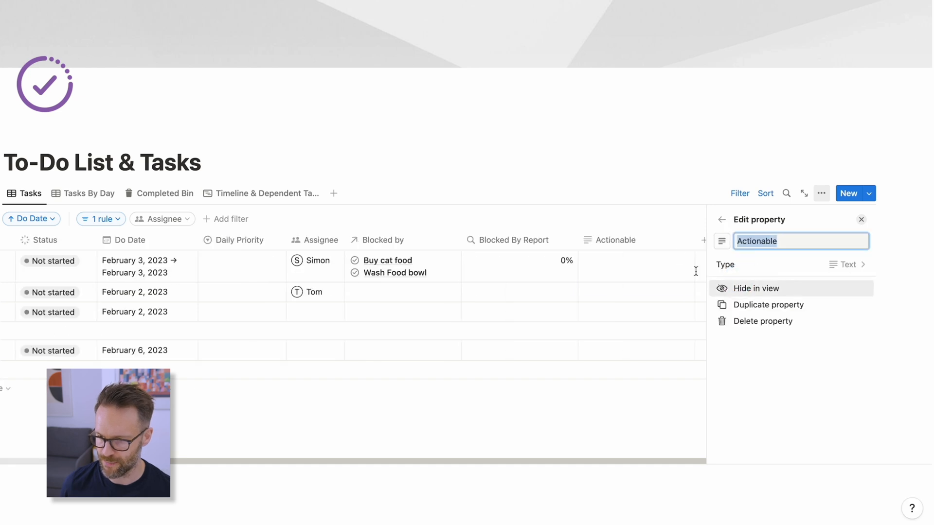
{"action": "left_click", "coordinate": [721, 242]}
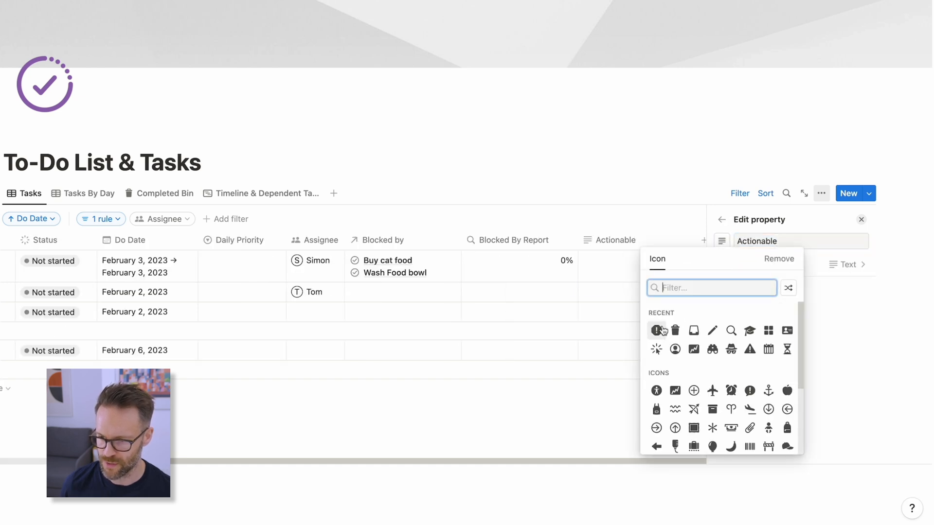
{"action": "left_click", "coordinate": [658, 331]}
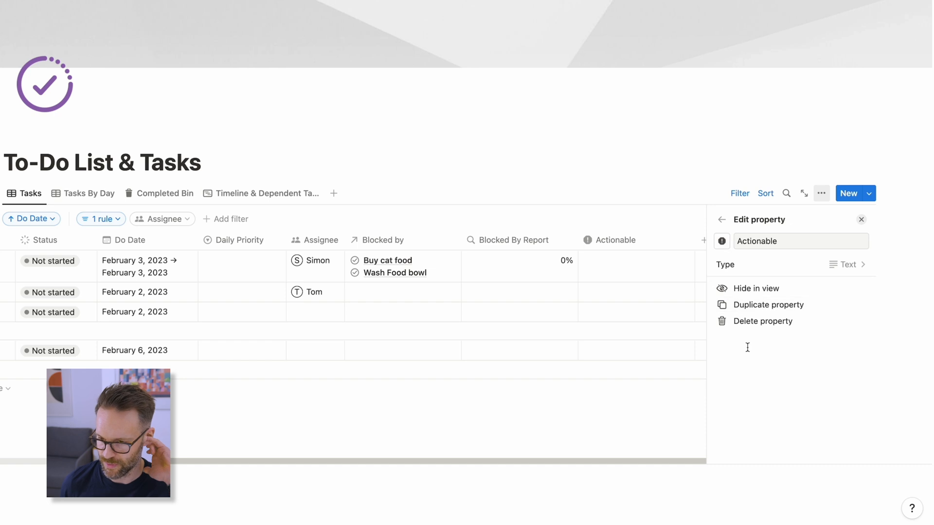
Step: Change the Actionable property's type from Text to Formula and finish editing the property
{"action": "left_click", "coordinate": [852, 265]}
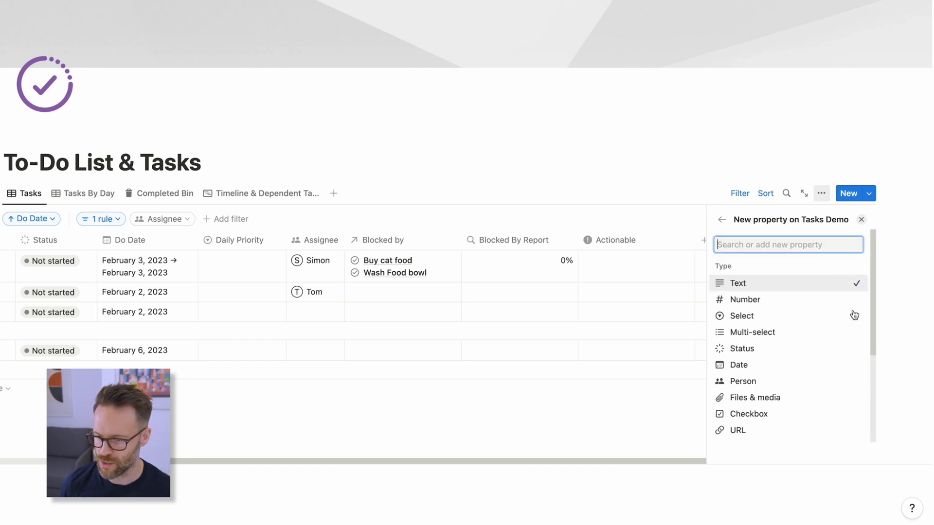
{"action": "scroll", "coordinate": [801, 373], "scroll_direction": "down", "scroll_amount": 3}
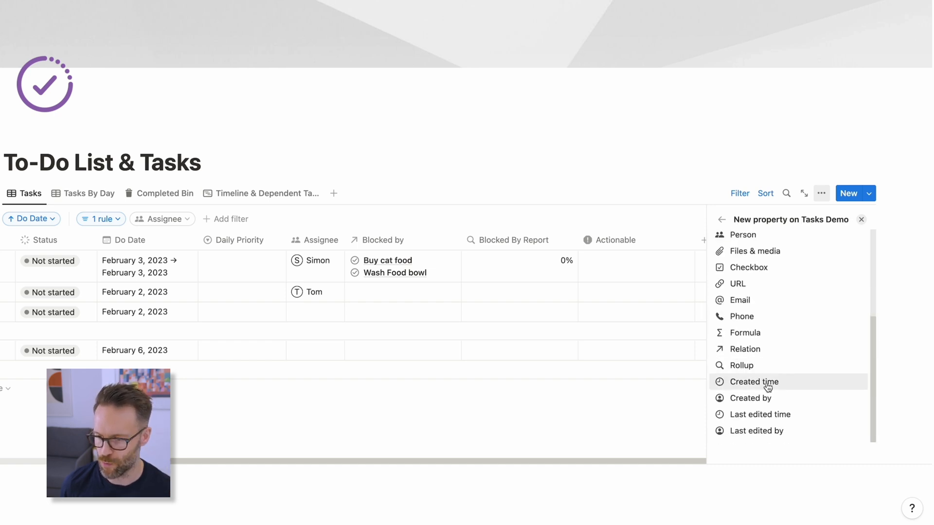
{"action": "left_click", "coordinate": [749, 336]}
{"action": "left_click", "coordinate": [529, 89]}
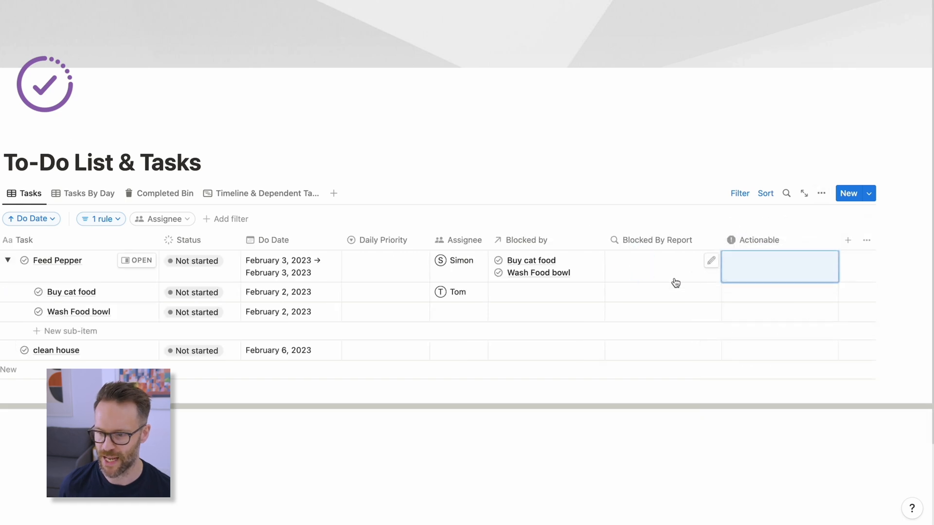
Step: Begin the Actionable formula with an if condition testing whether the Blocked By Report property is < 1
{"action": "left_click", "coordinate": [767, 265]}
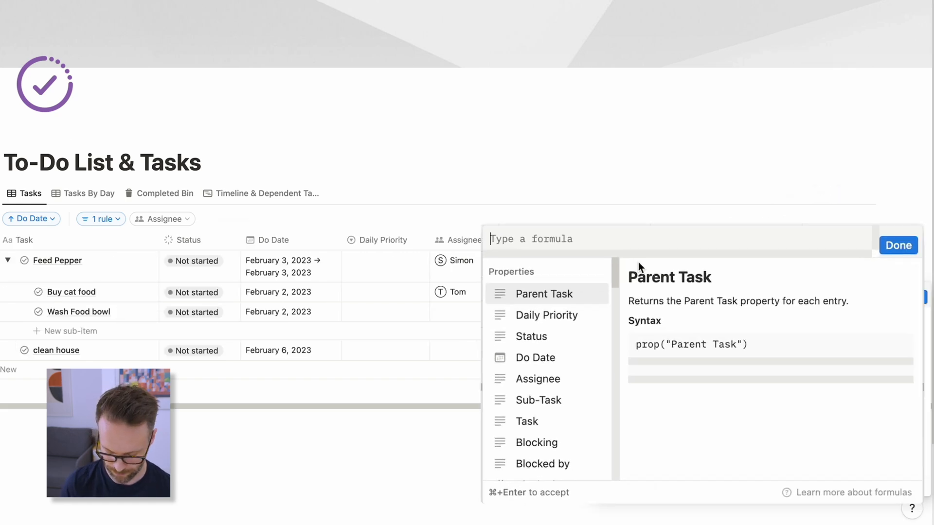
{"action": "type", "text": "("}
{"action": "key", "text": "BackSpace"}
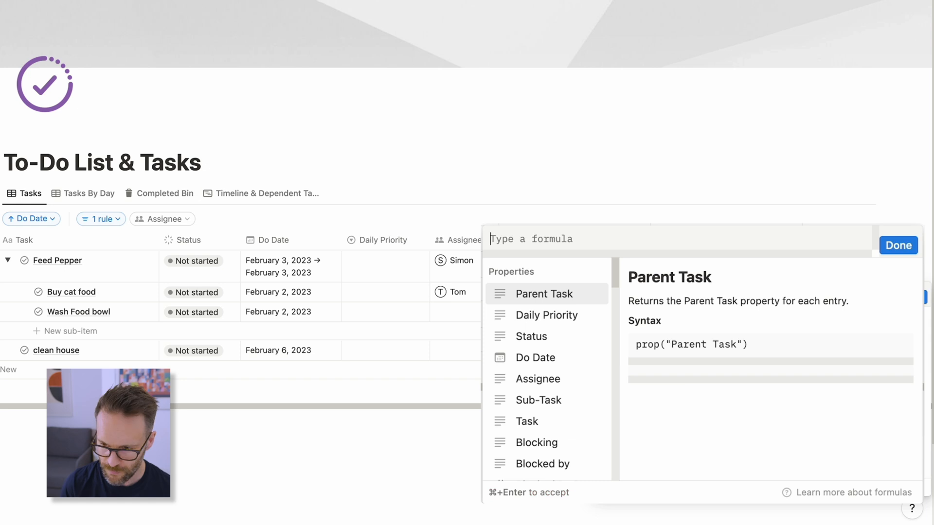
{"action": "type", "text": "if("}
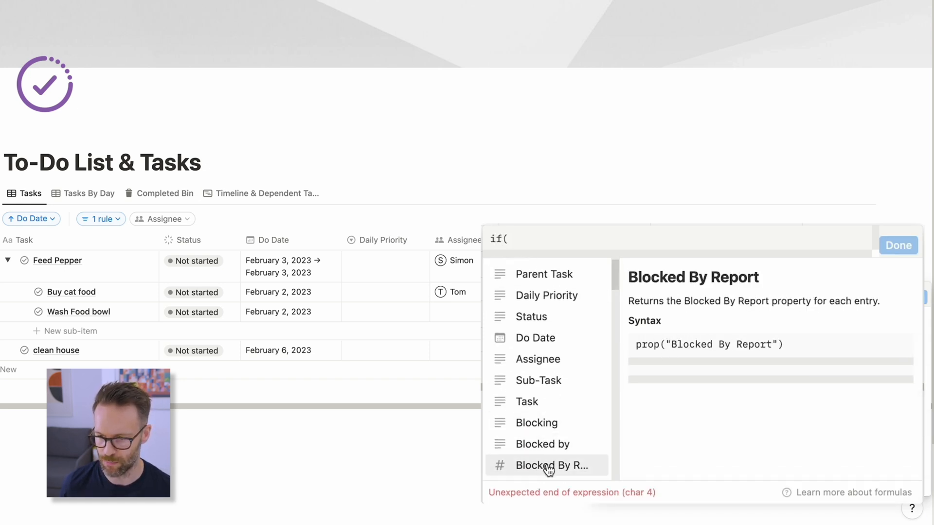
{"action": "left_click", "coordinate": [545, 465]}
{"action": "type", "text": ","}
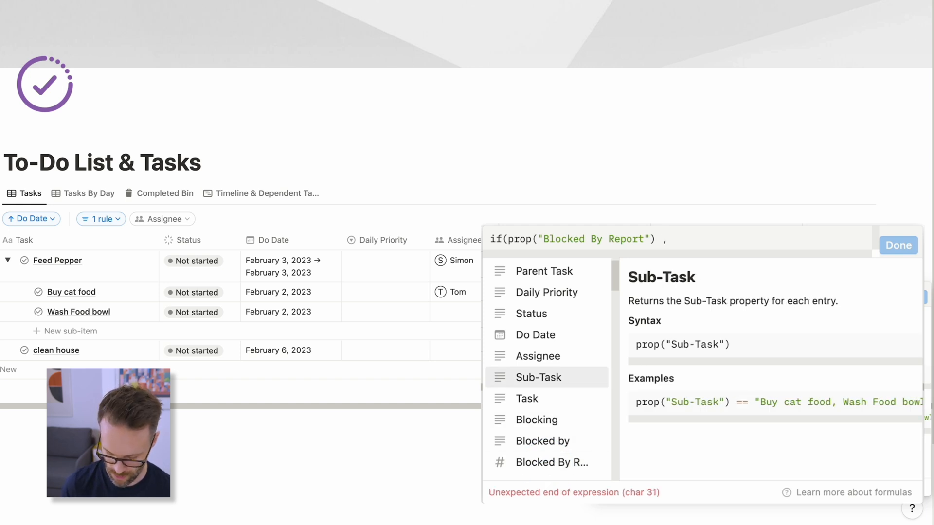
{"action": "key", "text": "BackSpace"}
{"action": "type", "text": ","}
{"action": "key", "text": "BackSpace"}
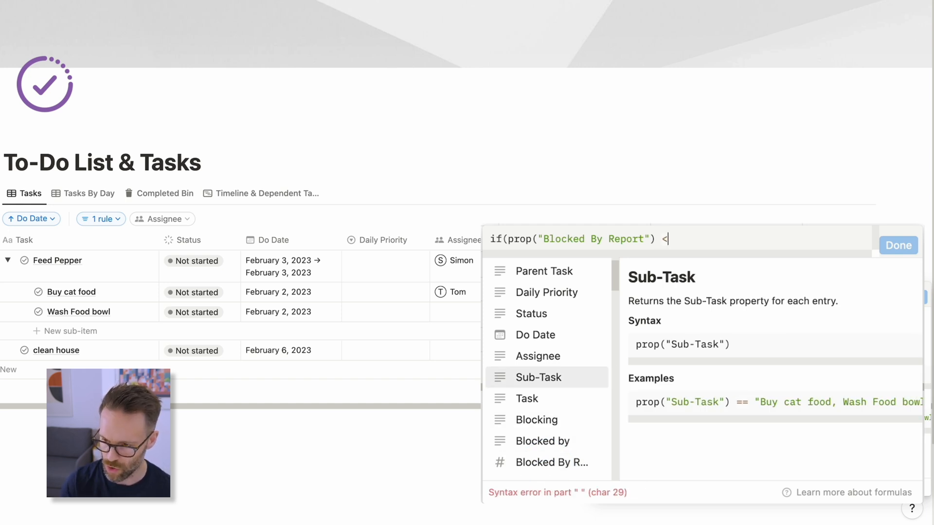
{"action": "type", "text": "<"}
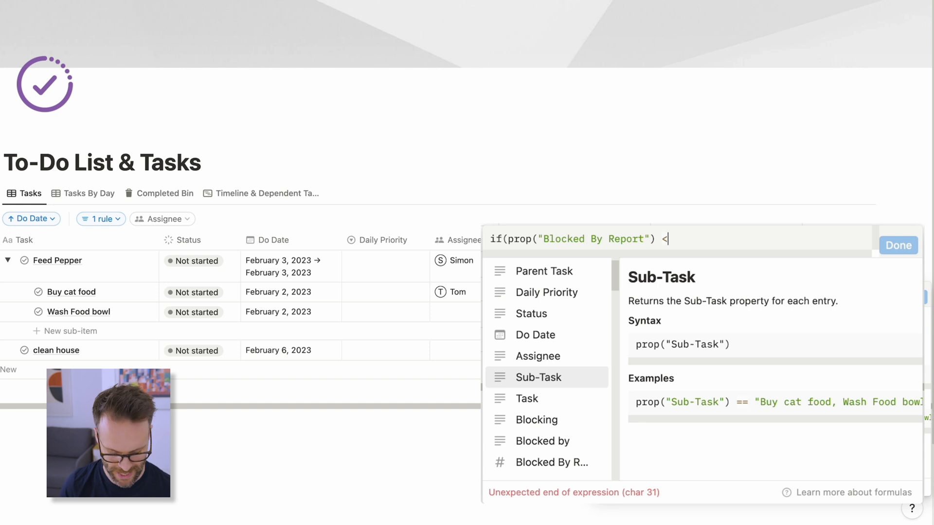
{"action": "type", "text": " 1, \""}
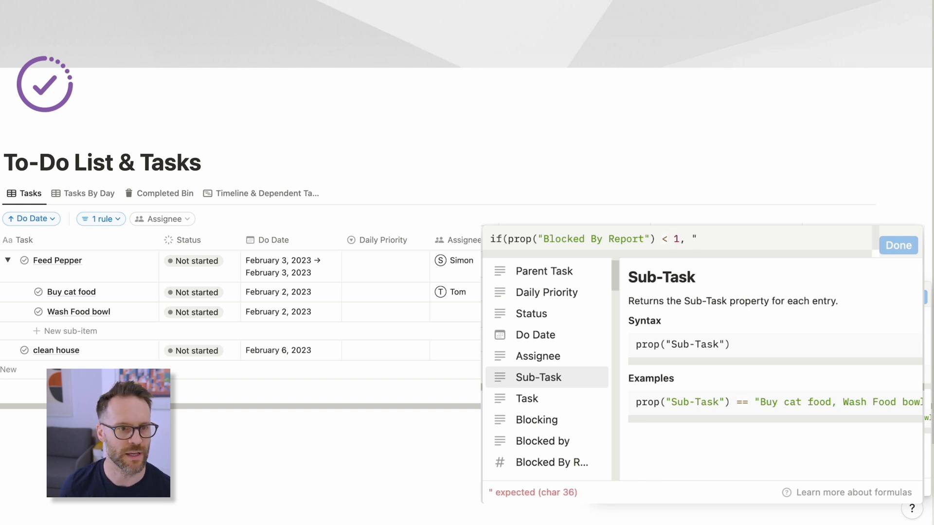
Step: Enter "🟢 Action" as the first result of the if formula
{"action": "key", "text": "ctrl+super+space"}
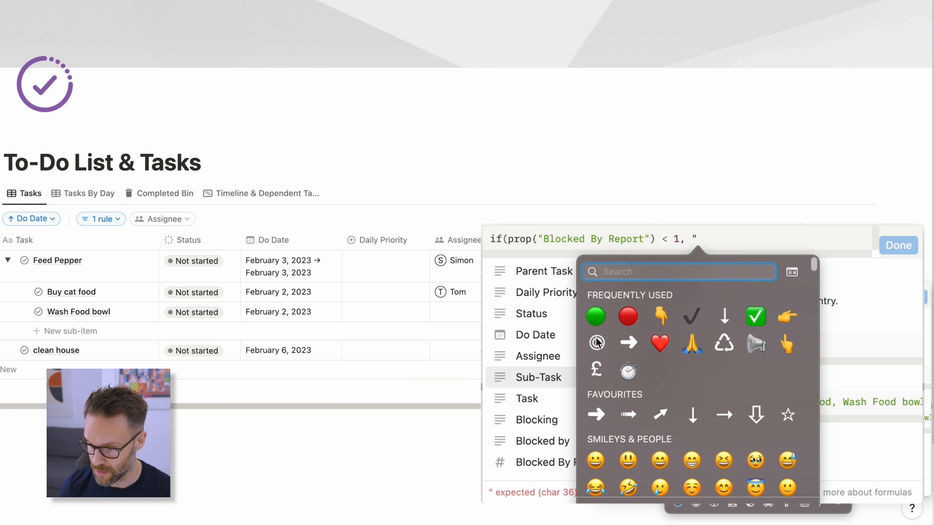
{"action": "left_click", "coordinate": [595, 316]}
{"action": "type", "text": "\""}
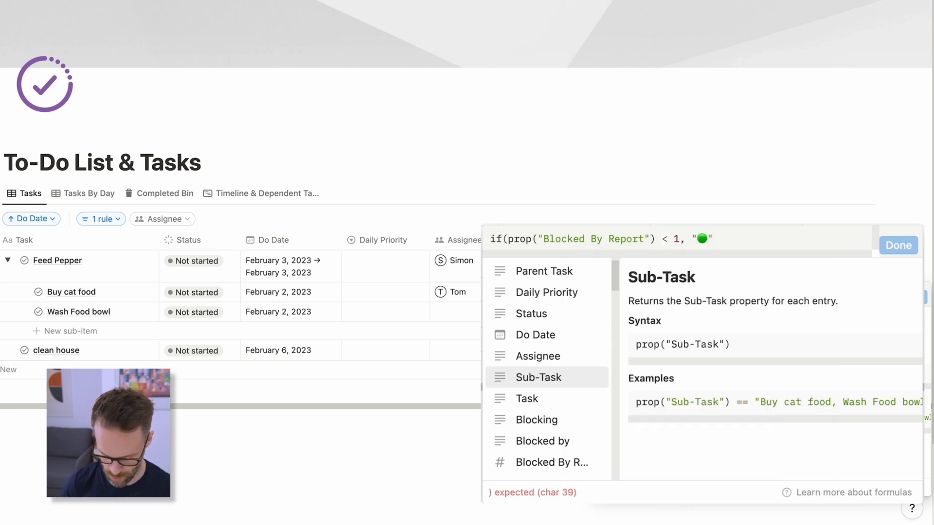
{"action": "key", "text": "Left"}
{"action": "type", "text": "Action"}
{"action": "key", "text": "Right"}
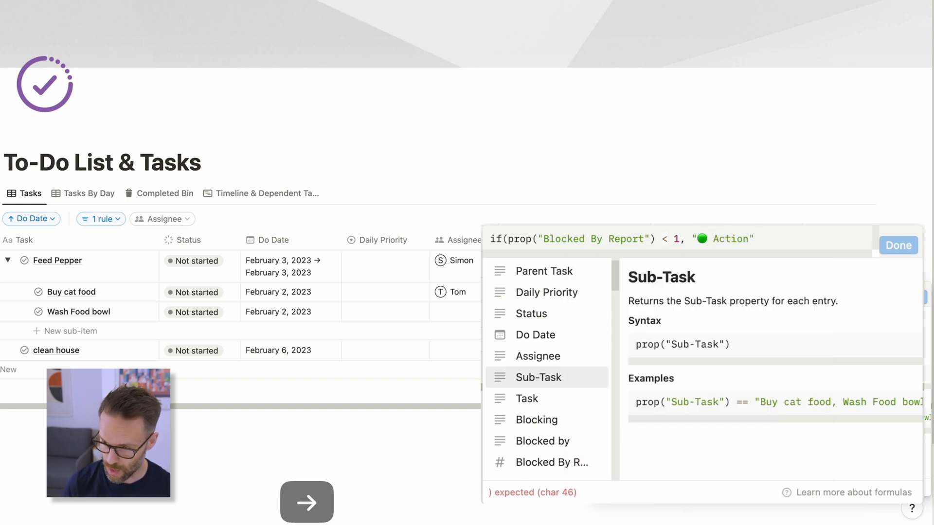
Step: Add "🔴 Waiting" as the second result of the if formula and close its parenthesis
{"action": "type", "text": ", \""}
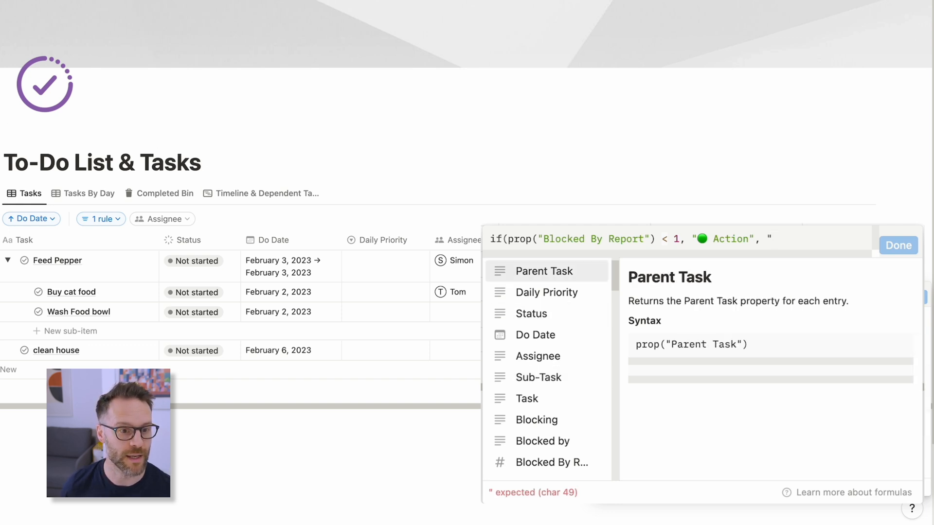
{"action": "key", "text": "ctrl+super+space"}
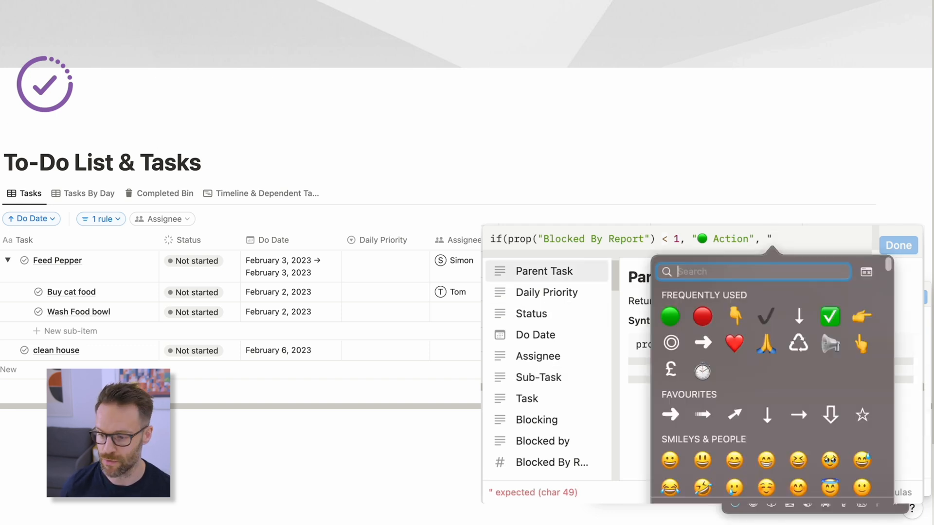
{"action": "left_click", "coordinate": [703, 317]}
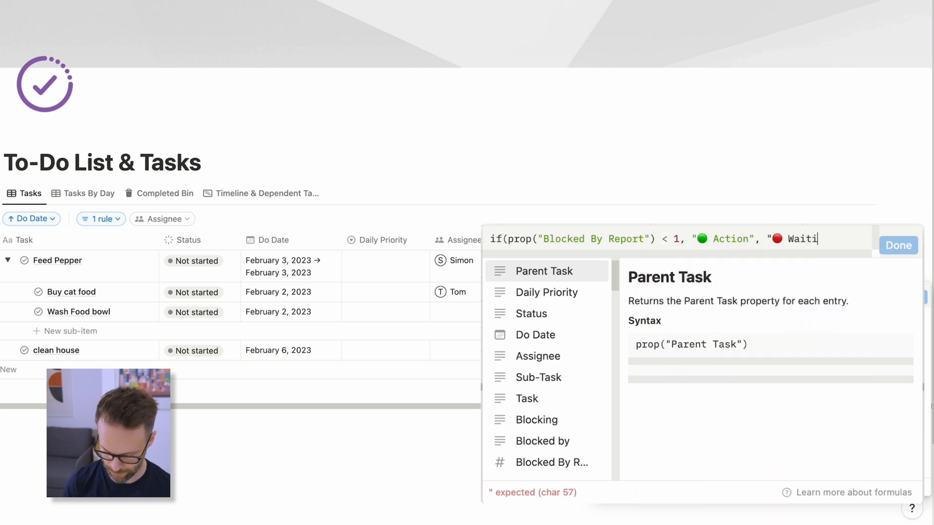
{"action": "type", "text": "Waiting\")"}
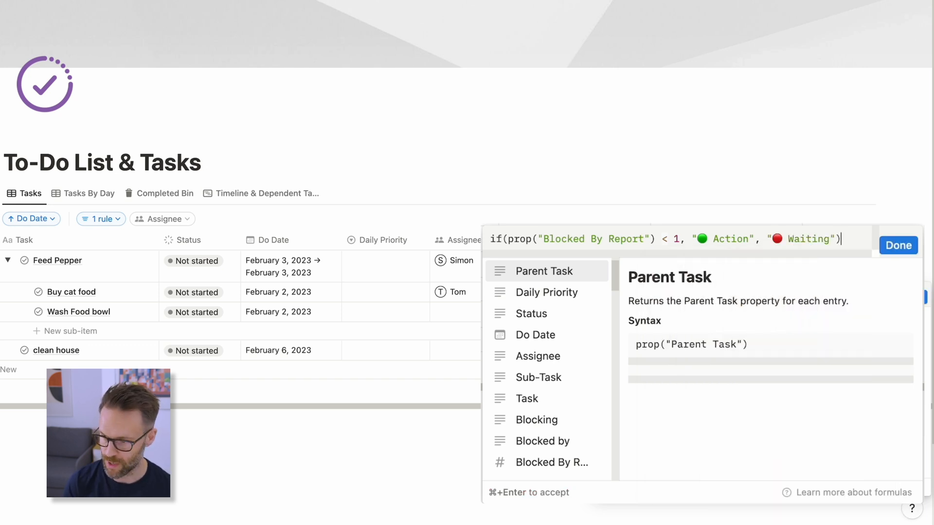
Step: Swap the two formula results so "🔴 Waiting" comes before "🟢 Action", and save the formula
{"action": "left_click_drag", "start_coordinate": [751, 239], "coordinate": [698, 239]}
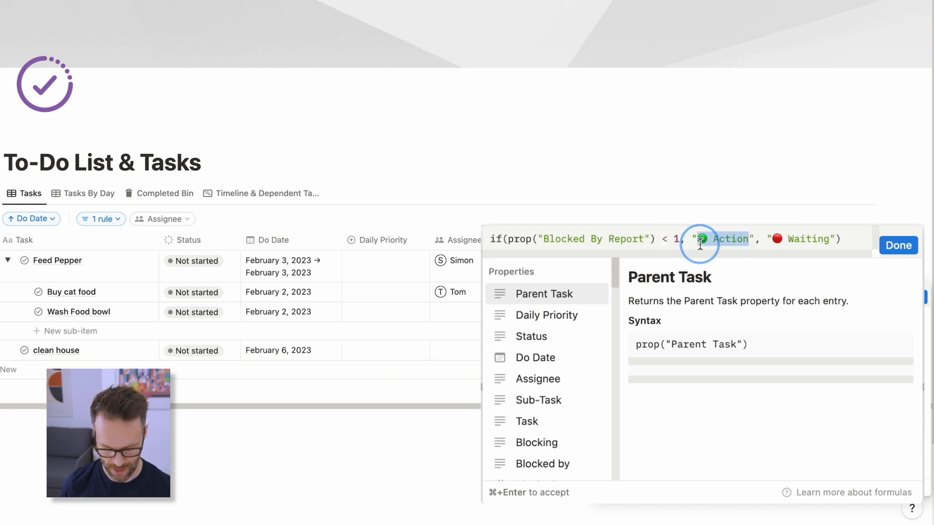
{"action": "key", "text": "super+x"}
{"action": "left_click", "coordinate": [720, 239]}
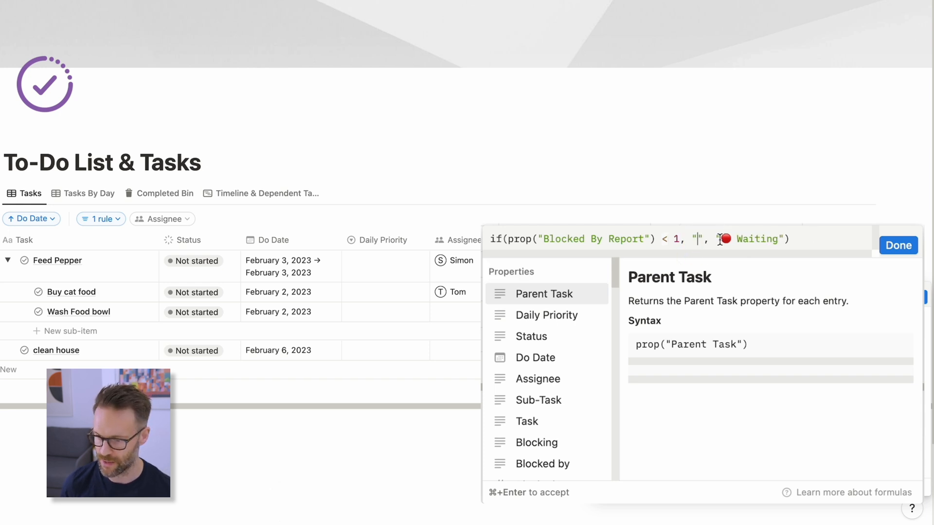
{"action": "key", "text": "super+v"}
{"action": "left_click_drag", "start_coordinate": [829, 238], "coordinate": [774, 238]}
{"action": "key", "text": "super+x"}
{"action": "left_click", "coordinate": [695, 238]}
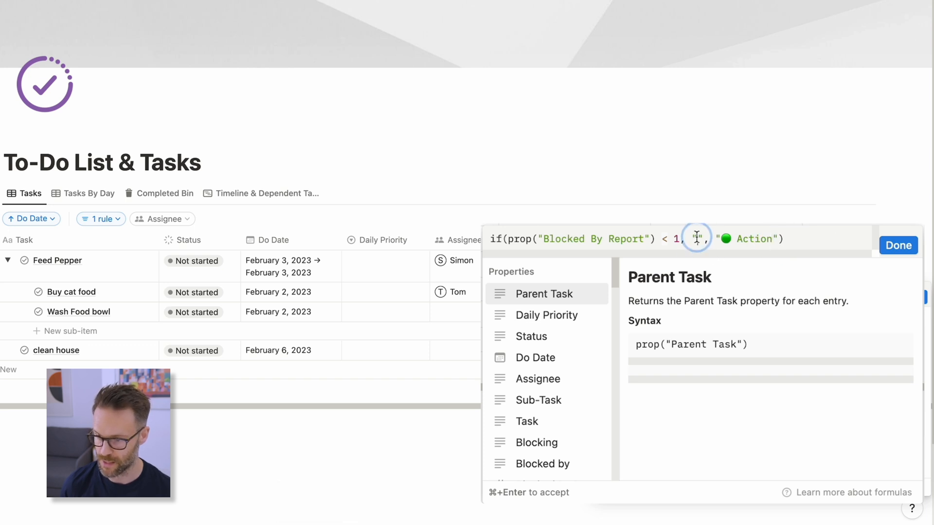
{"action": "key", "text": "super+v"}
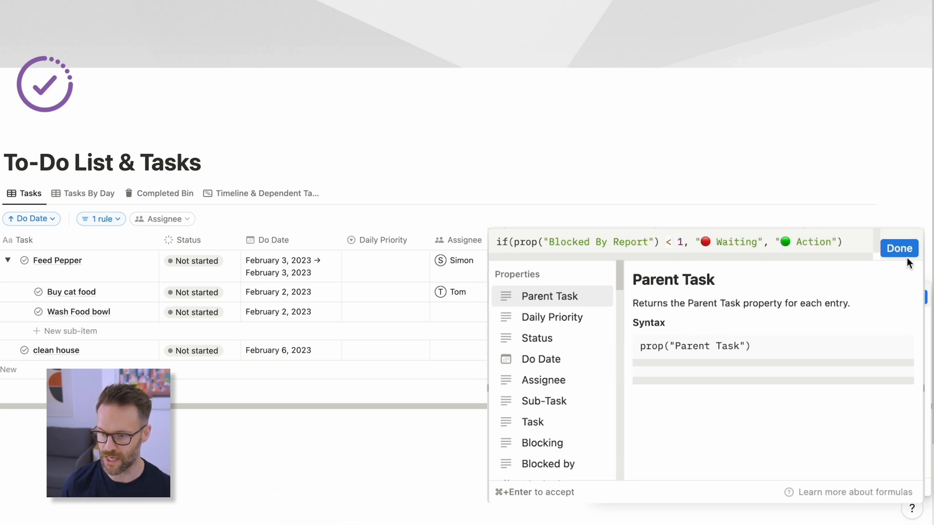
{"action": "left_click", "coordinate": [899, 246]}
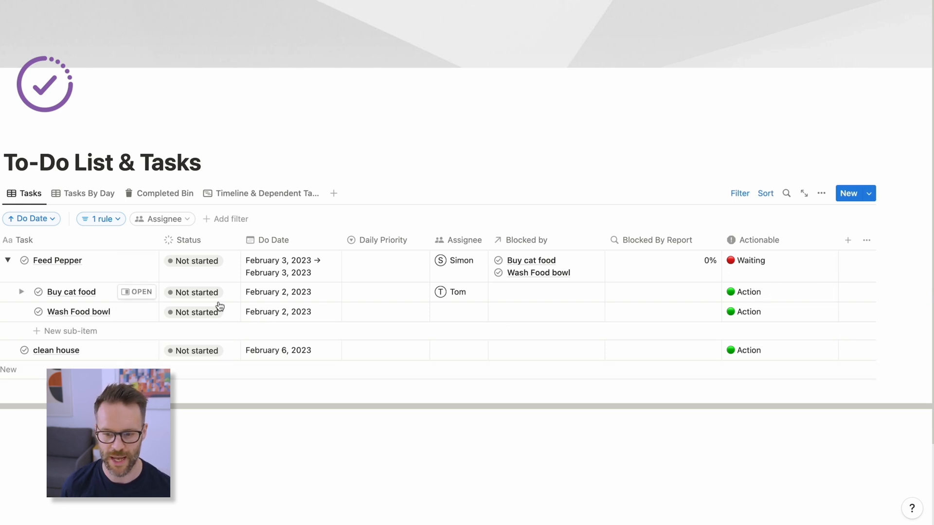
Step: Test the Actionable formula by setting the status of Feed Pepper's sub-task Buy cat food to Done
{"action": "left_click", "coordinate": [21, 292]}
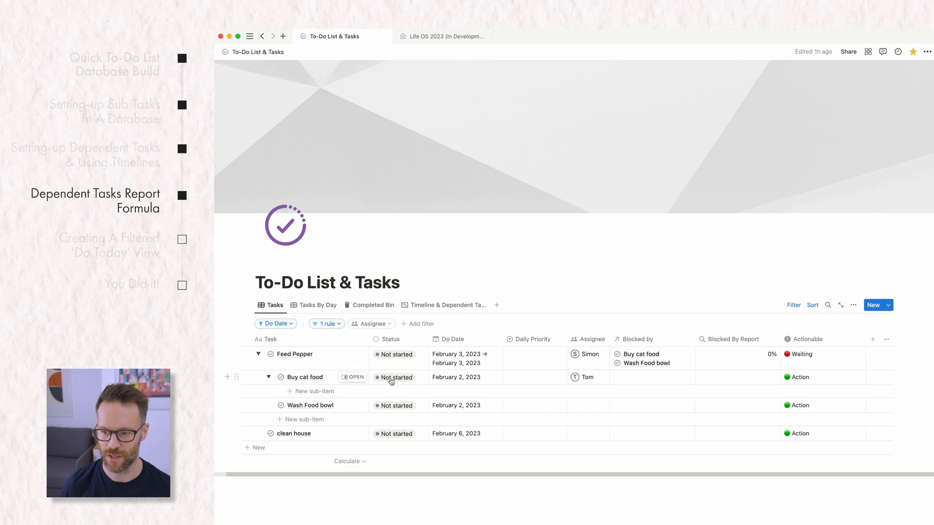
{"action": "left_click", "coordinate": [391, 378]}
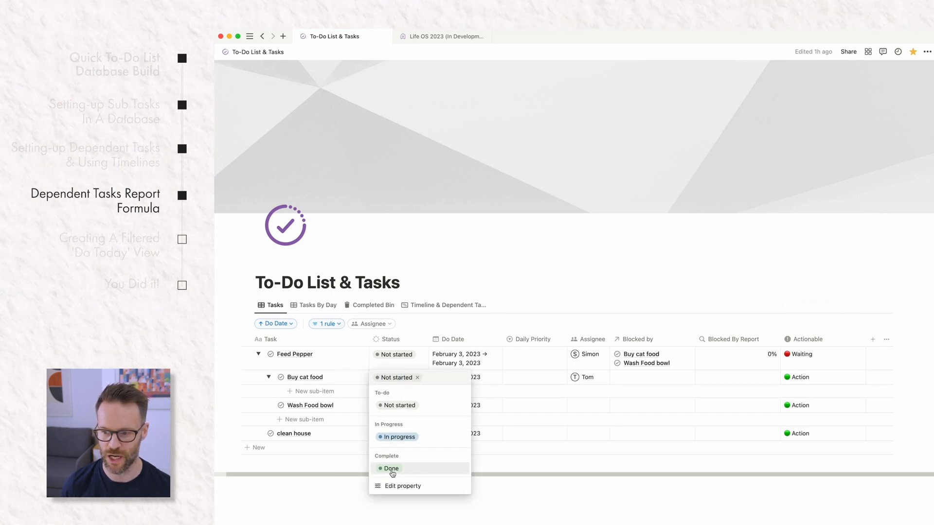
{"action": "left_click", "coordinate": [391, 468]}
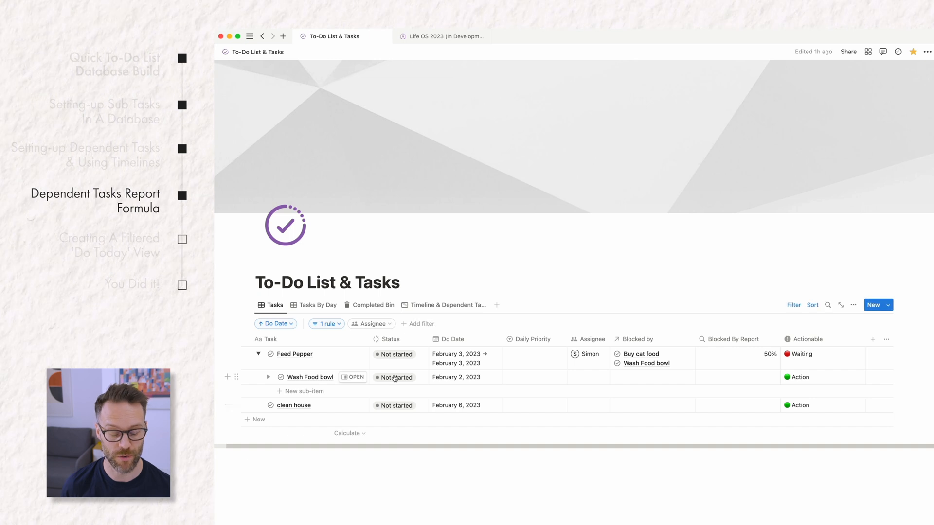
Step: Check Feed Pepper's sub-tasks in the Timeline & Dependent Tasks view, and return to the expanded task in the Tasks view
{"action": "left_click", "coordinate": [443, 305]}
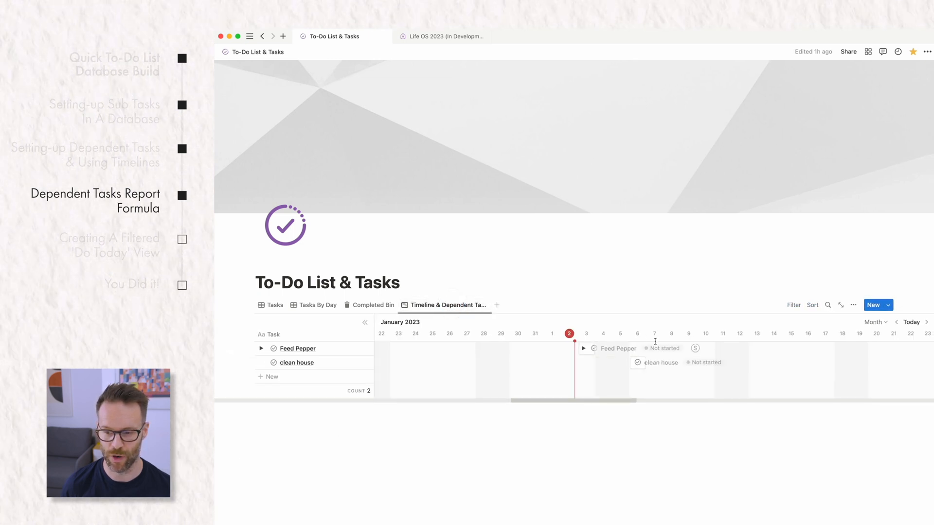
{"action": "left_click", "coordinate": [583, 348]}
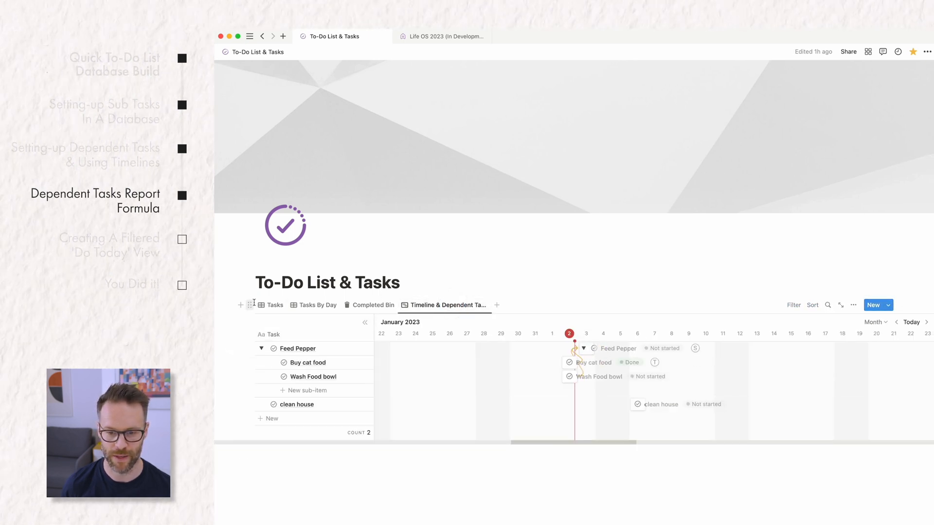
{"action": "left_click", "coordinate": [271, 305]}
{"action": "left_click", "coordinate": [272, 354]}
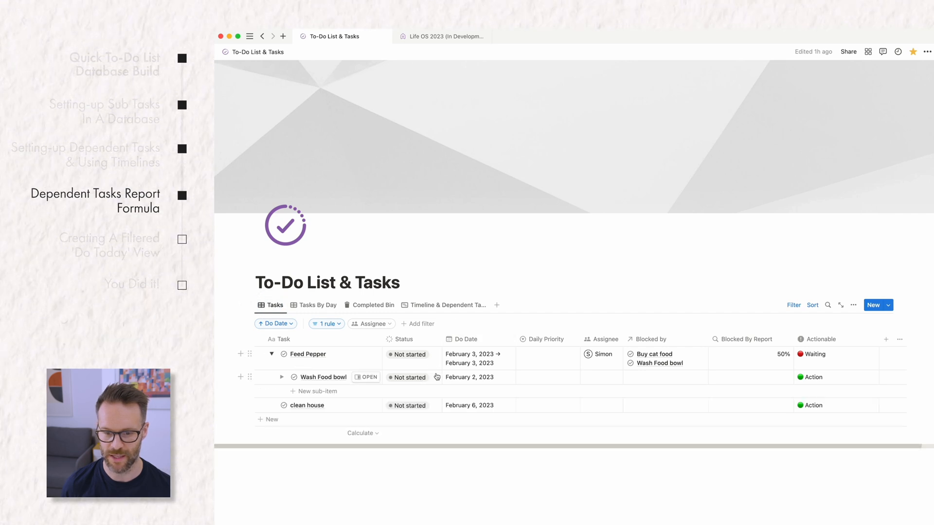
Step: Set the Wash Food bowl sub-task to Done to check Feed Pepper's Actionable value, and undo both sub-task status changes
{"action": "left_click", "coordinate": [424, 382]}
{"action": "left_click", "coordinate": [428, 470]}
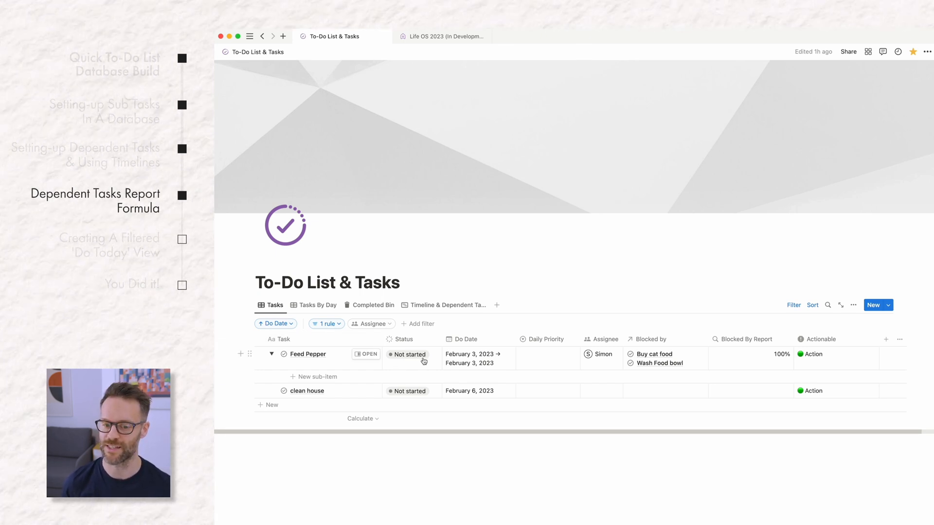
{"action": "key", "text": "super+z"}
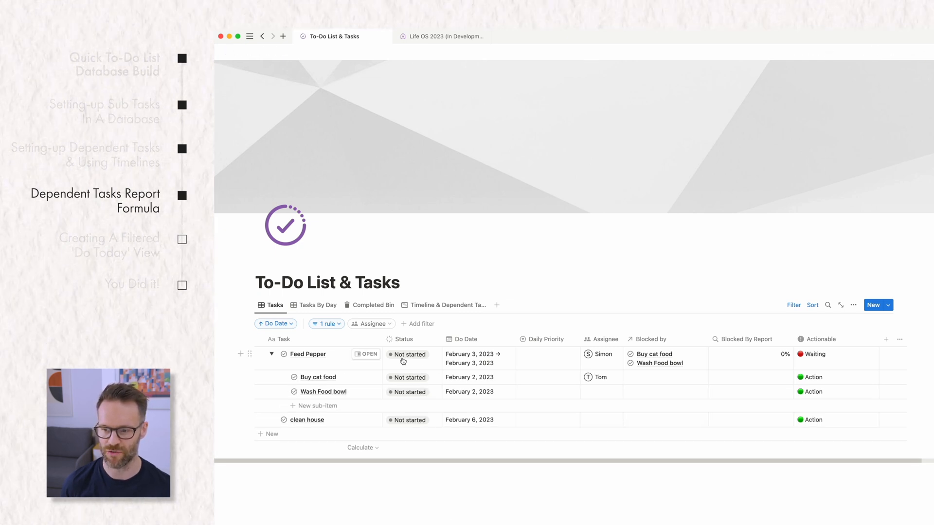
Step: Hide the Blocked By Report column in the Tasks view and move the Actionable column before Assignee
{"action": "left_click", "coordinate": [746, 339]}
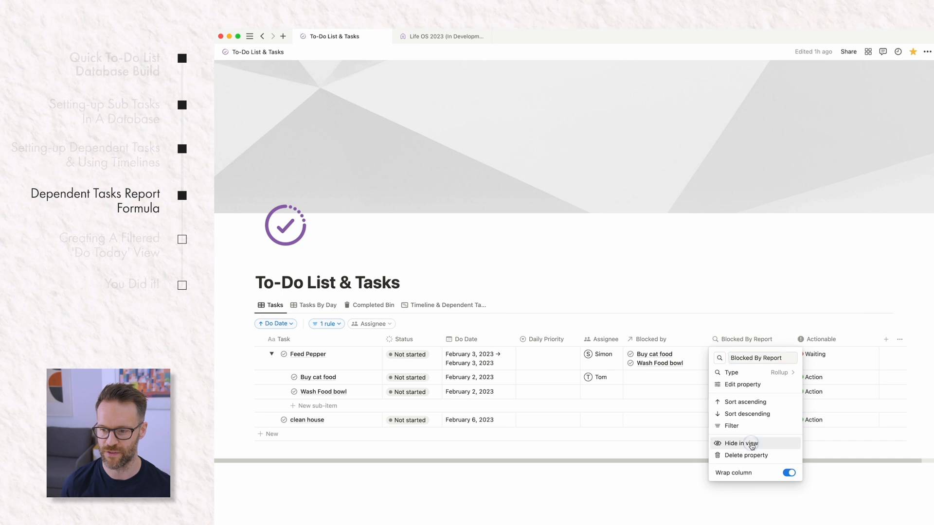
{"action": "left_click", "coordinate": [751, 444]}
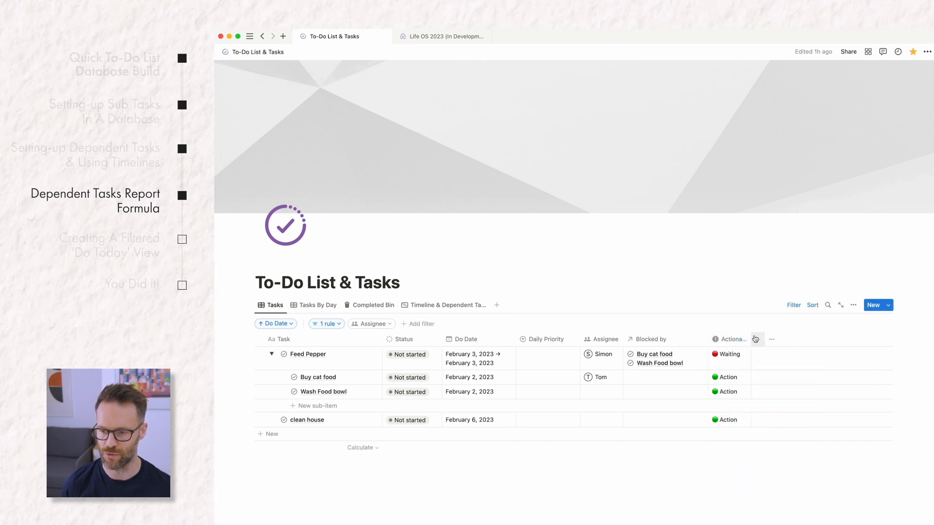
{"action": "left_click_drag", "start_coordinate": [759, 339], "coordinate": [629, 380]}
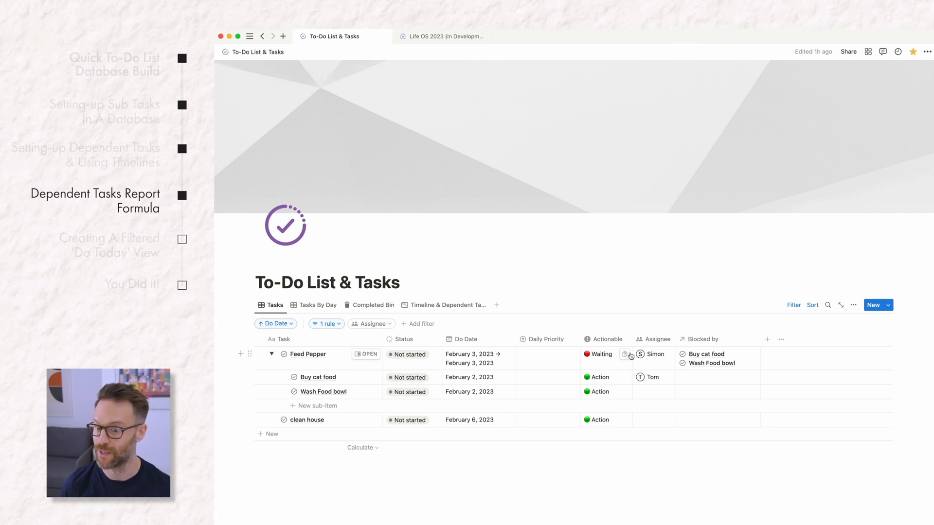
Step: Review the Actionable formula from Feed Pepper's row and close the formula editor
{"action": "left_click", "coordinate": [614, 365]}
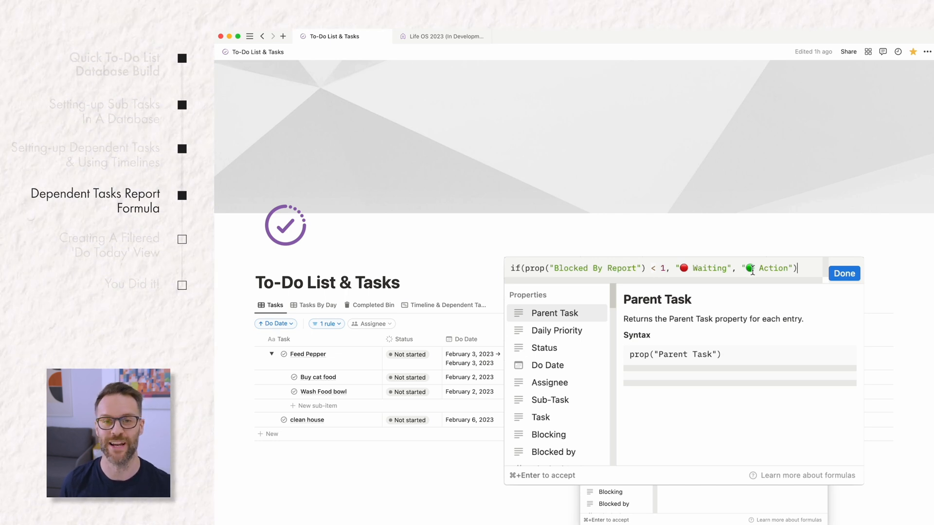
{"action": "left_click", "coordinate": [835, 273]}
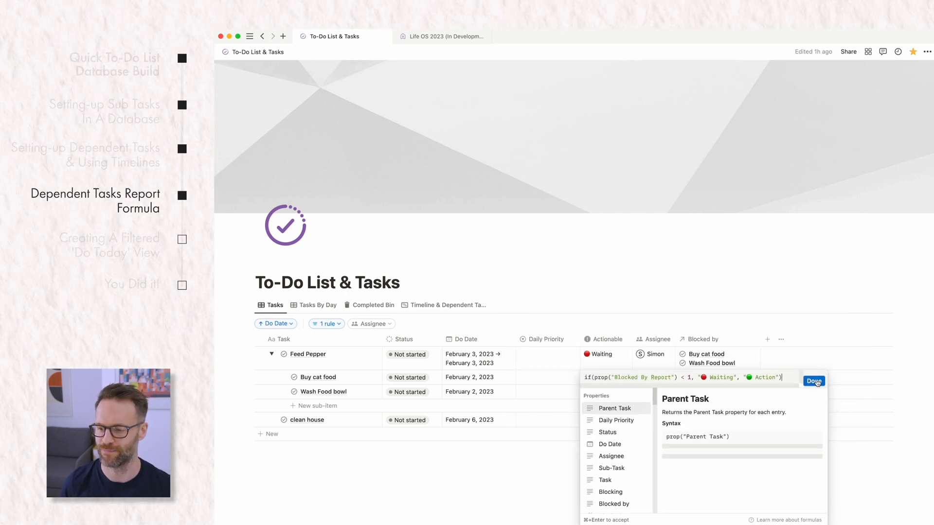
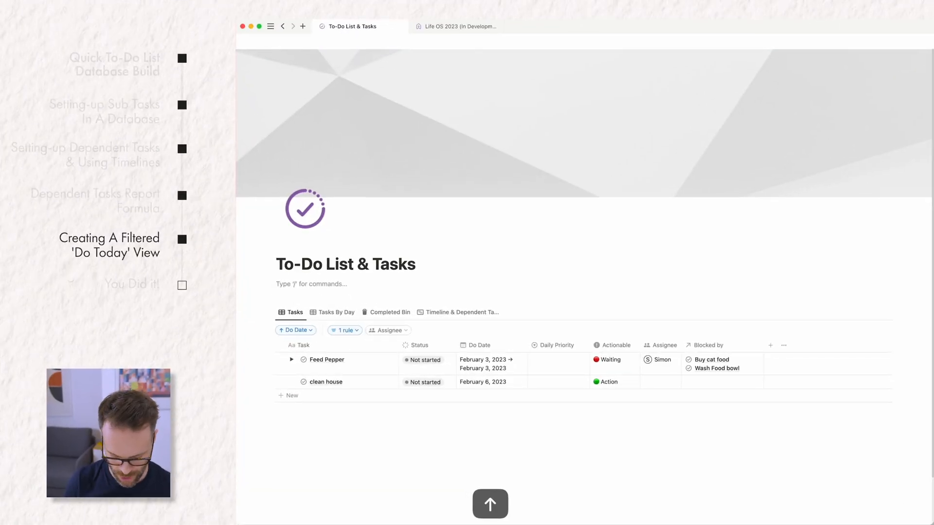
{"action": "type", "text": "/h3"}
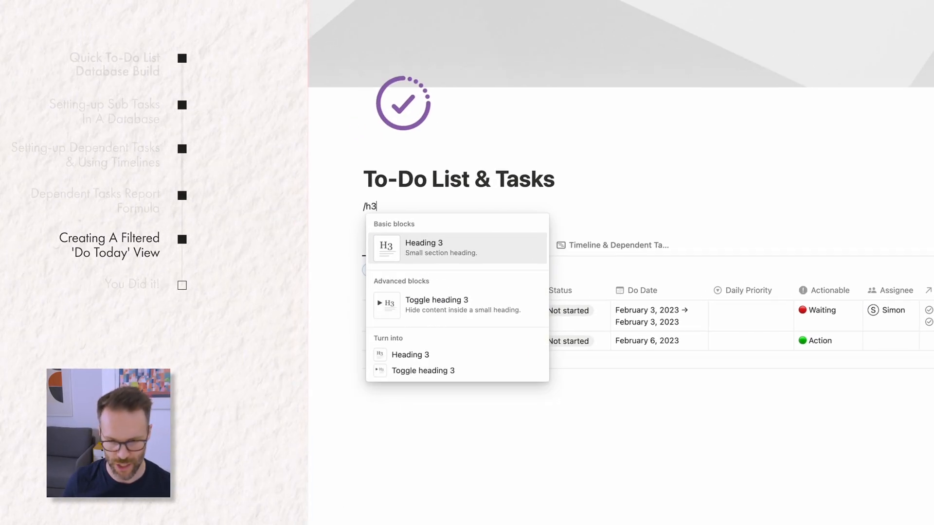
{"action": "key", "text": "BackSpace"}
{"action": "key", "text": "BackSpace"}
{"action": "key", "text": "BackSpace"}
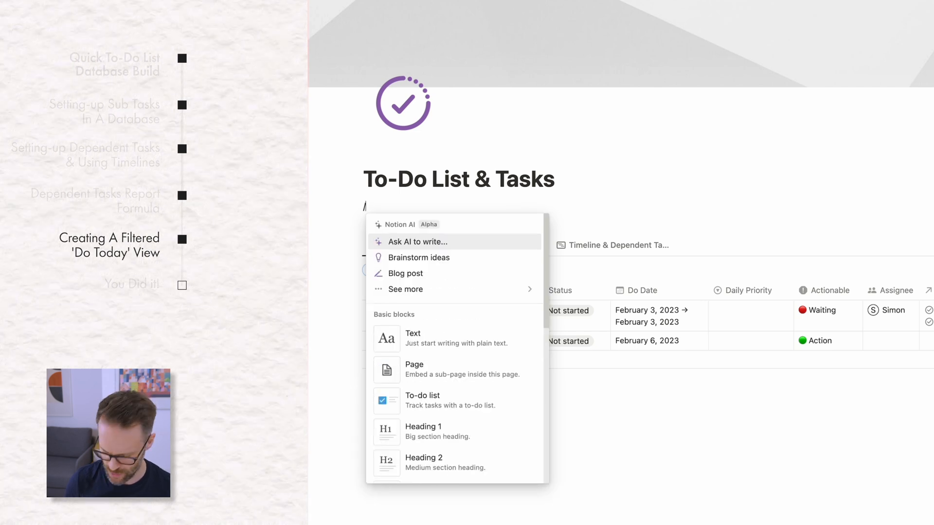
Step: Insert a callout block under the page title and replace its icon with an uploaded custom purple calendar image
{"action": "type", "text": "/call"}
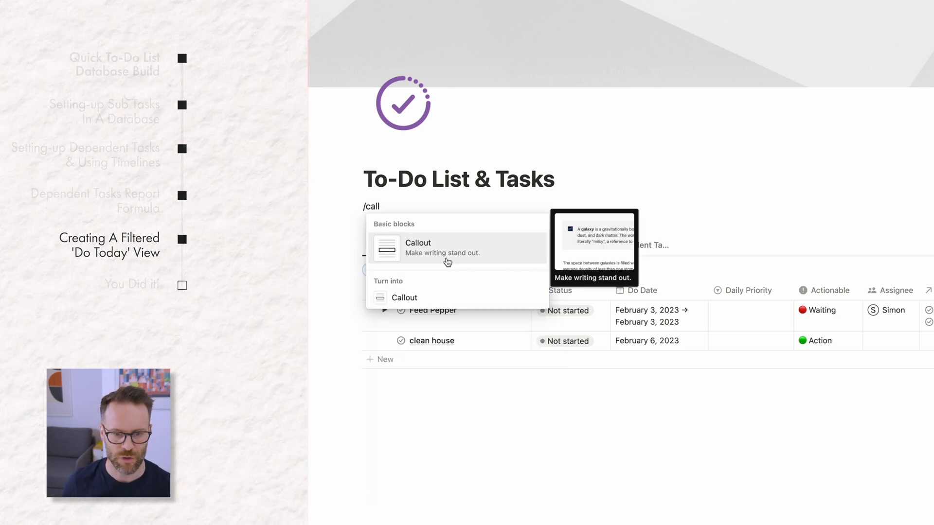
{"action": "left_click", "coordinate": [445, 261]}
{"action": "left_click", "coordinate": [374, 215]}
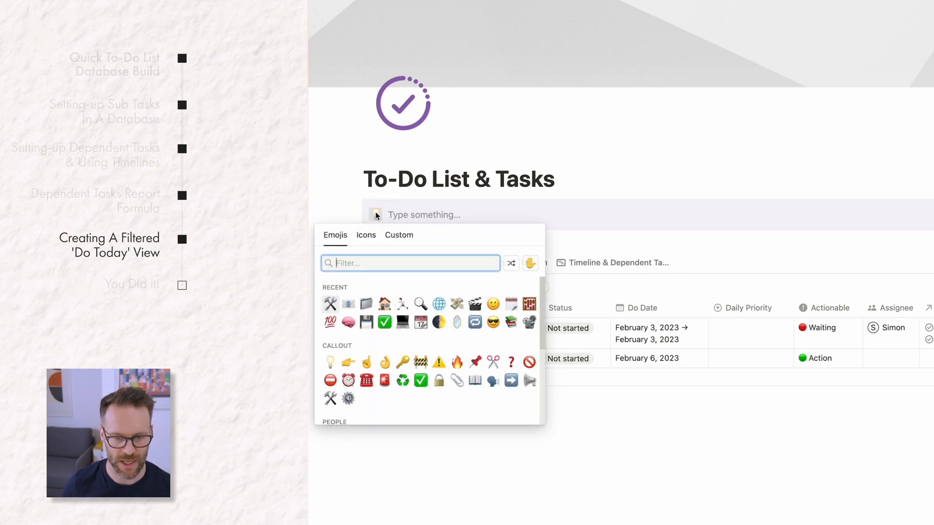
{"action": "left_click", "coordinate": [366, 234]}
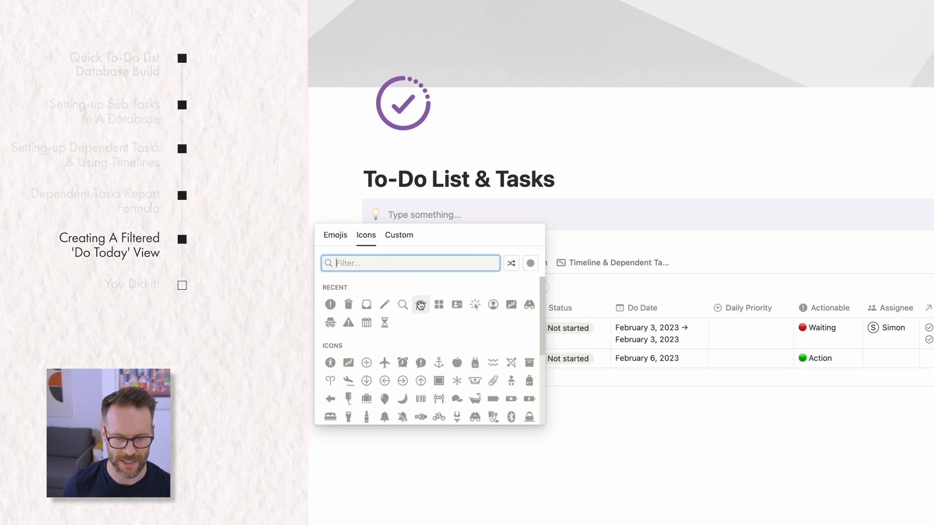
{"action": "left_click", "coordinate": [396, 235]}
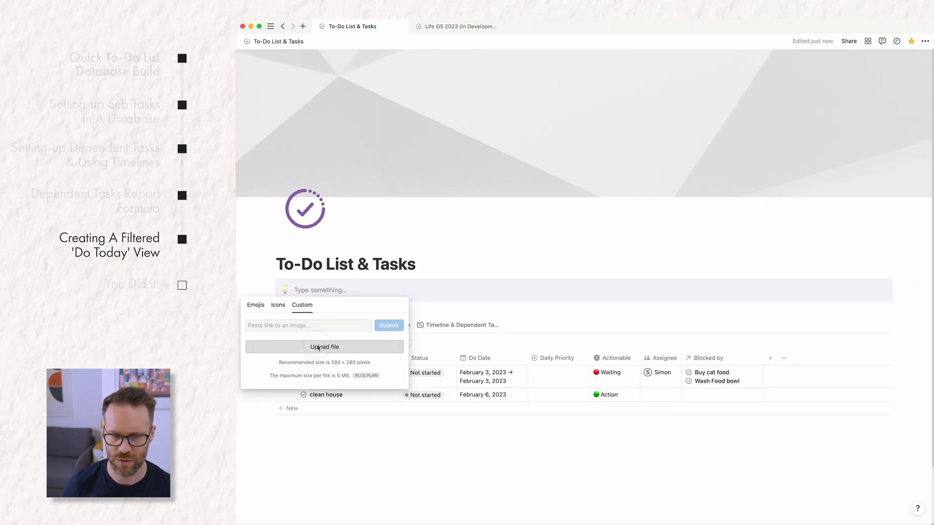
{"action": "left_click", "coordinate": [318, 347]}
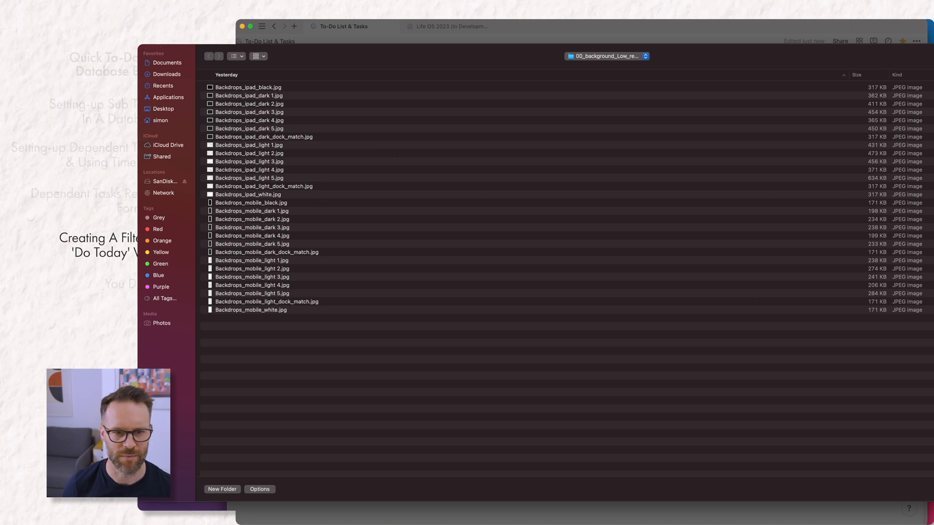
{"action": "left_click", "coordinate": [645, 56]}
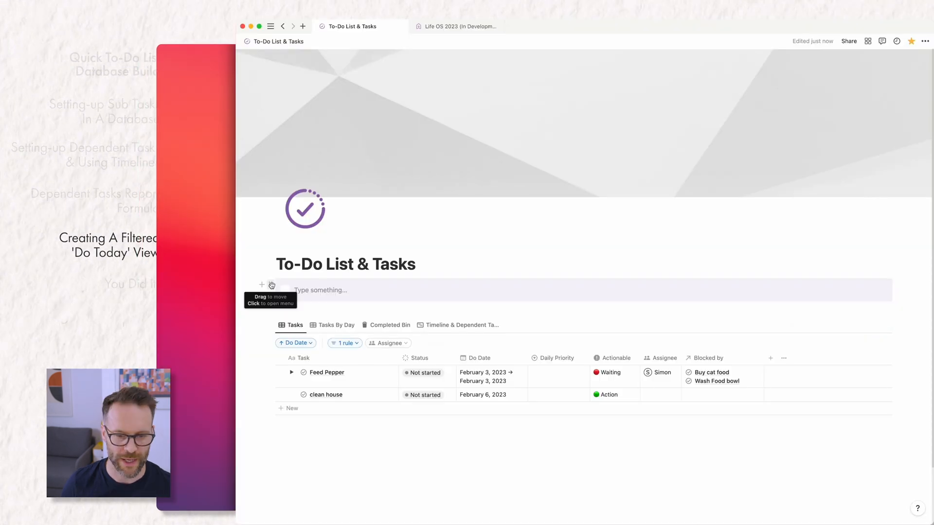
Step: Set the callout's color to Default background and enter "DO TODAY" as its text
{"action": "left_click", "coordinate": [267, 282]}
{"action": "mouse_move", "coordinate": [441, 280]}
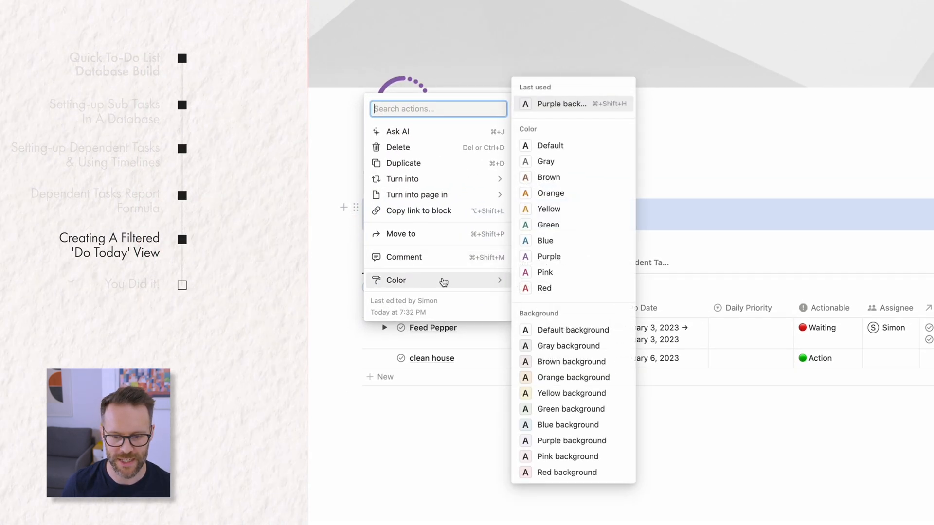
{"action": "left_click", "coordinate": [602, 328]}
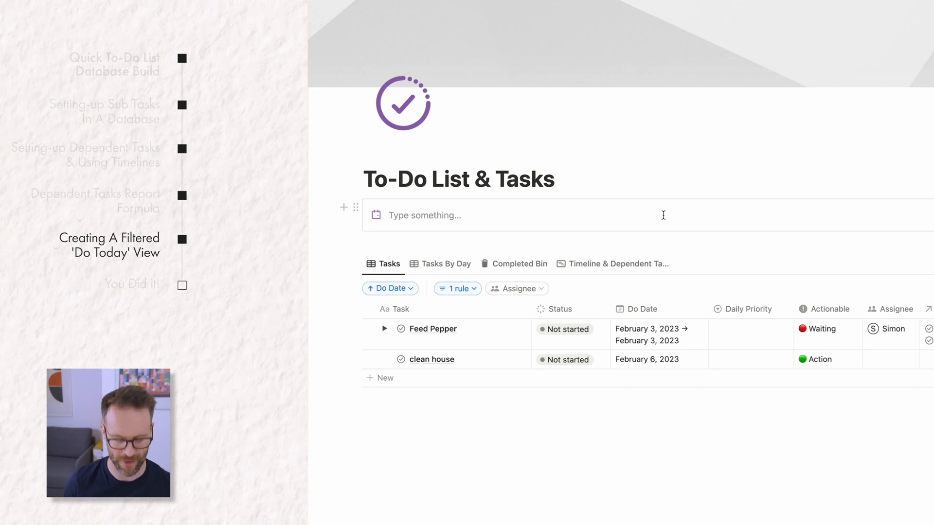
{"action": "left_click", "coordinate": [663, 211]}
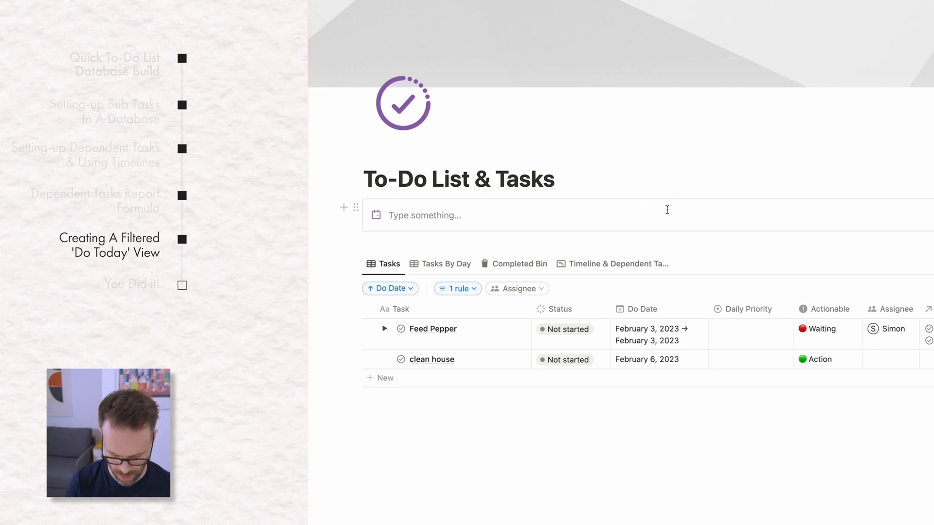
{"action": "type", "text": "DO TODAY"}
Step: Insert a linked view of the Tasks Demo database below the callout, copying its existing Tasks view
{"action": "left_click", "coordinate": [439, 240]}
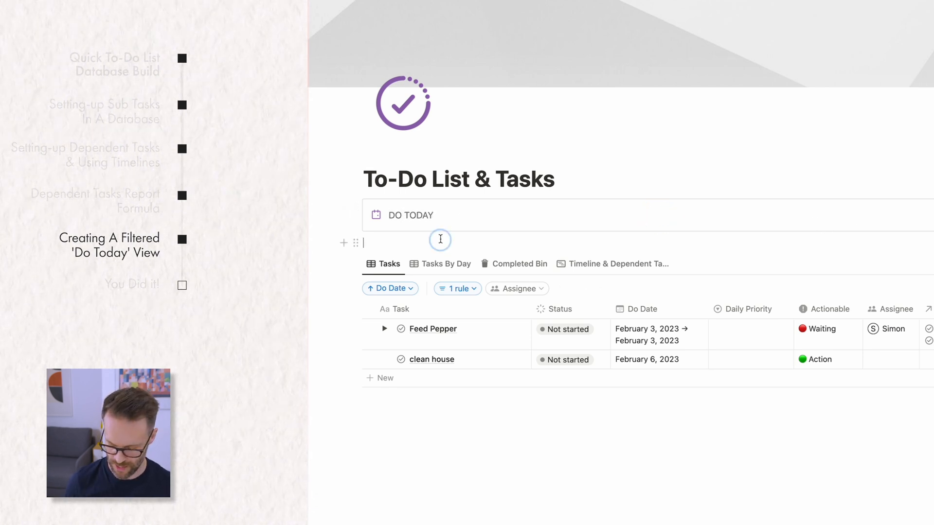
{"action": "type", "text": "/"}
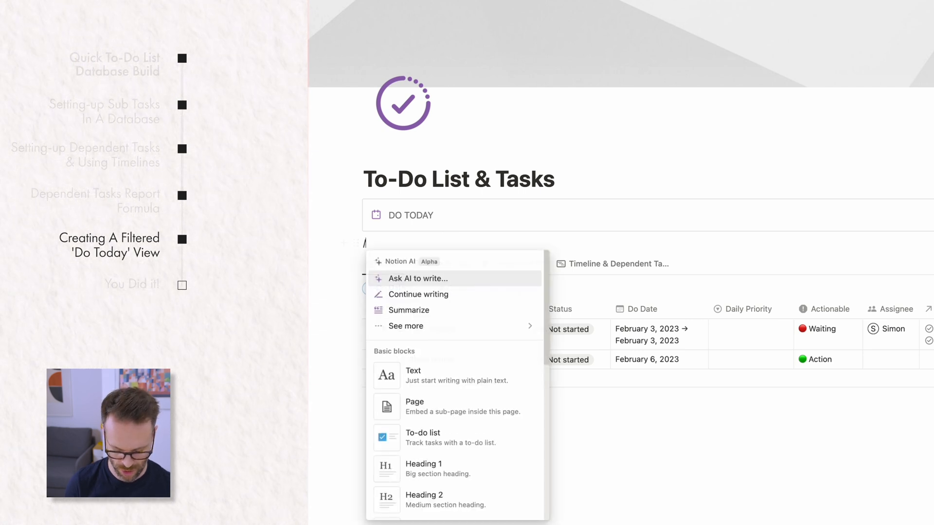
{"action": "type", "text": "linked"}
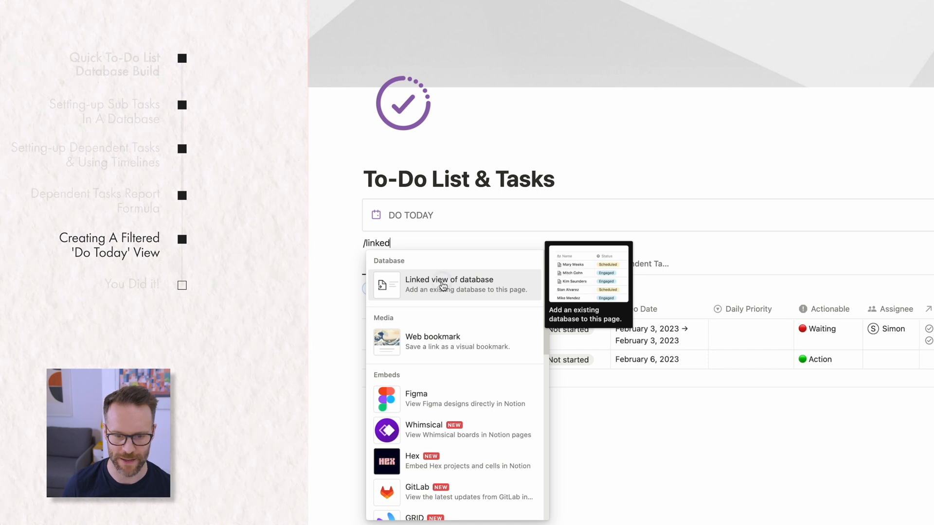
{"action": "left_click", "coordinate": [443, 286]}
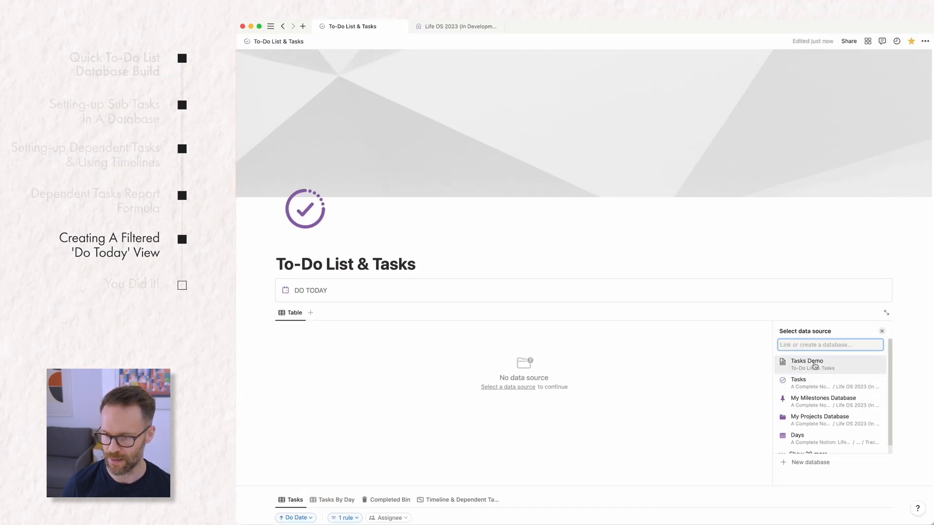
{"action": "left_click", "coordinate": [815, 369]}
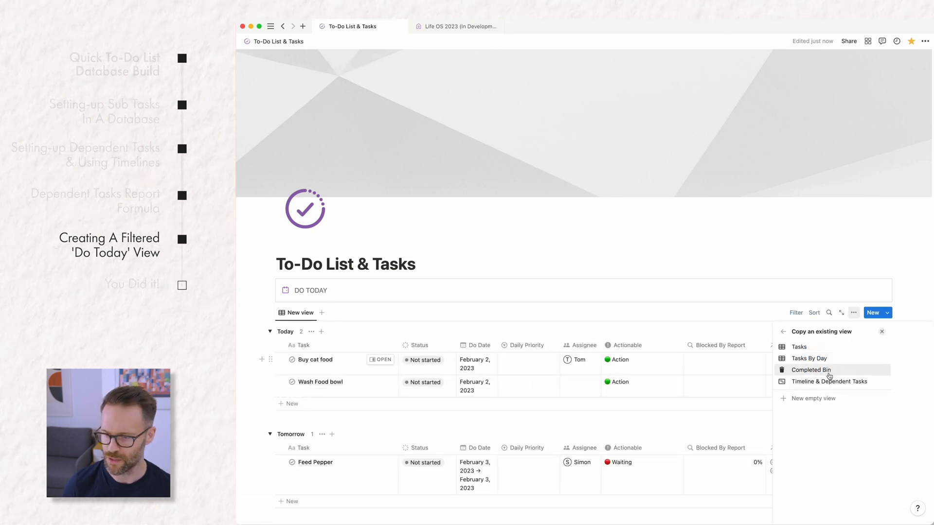
{"action": "left_click", "coordinate": [806, 351]}
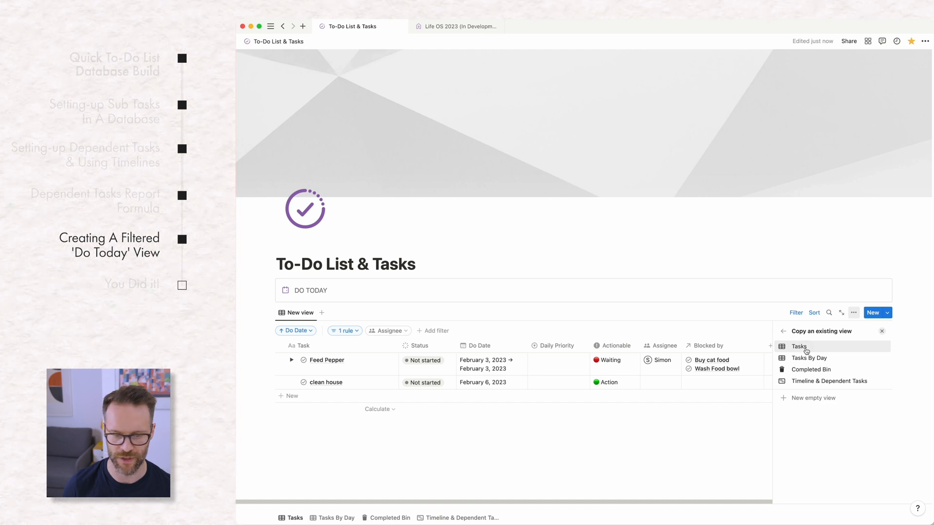
{"action": "left_click", "coordinate": [806, 350]}
{"action": "left_click", "coordinate": [723, 425]}
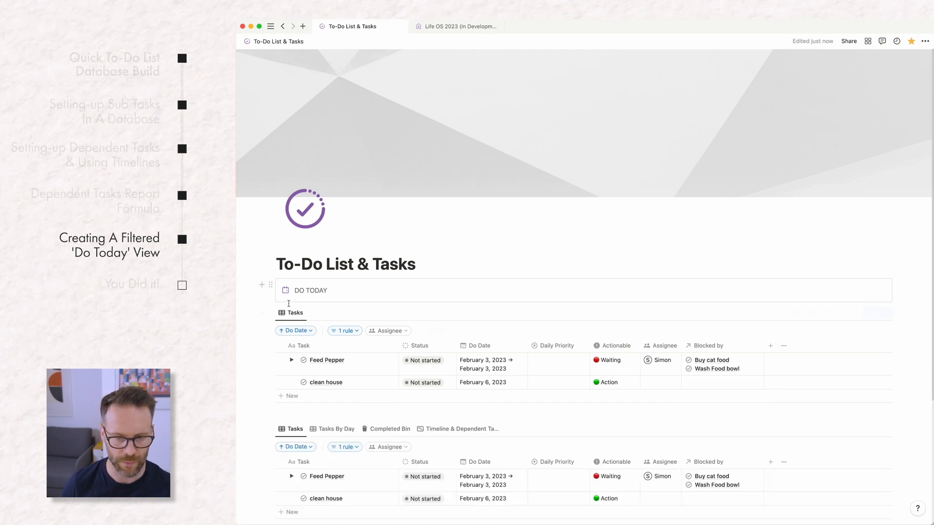
Step: Move the linked Tasks view inside the DO TODAY callout and add blank lines between the callout and the main database
{"action": "left_click_drag", "start_coordinate": [269, 313], "coordinate": [299, 295]}
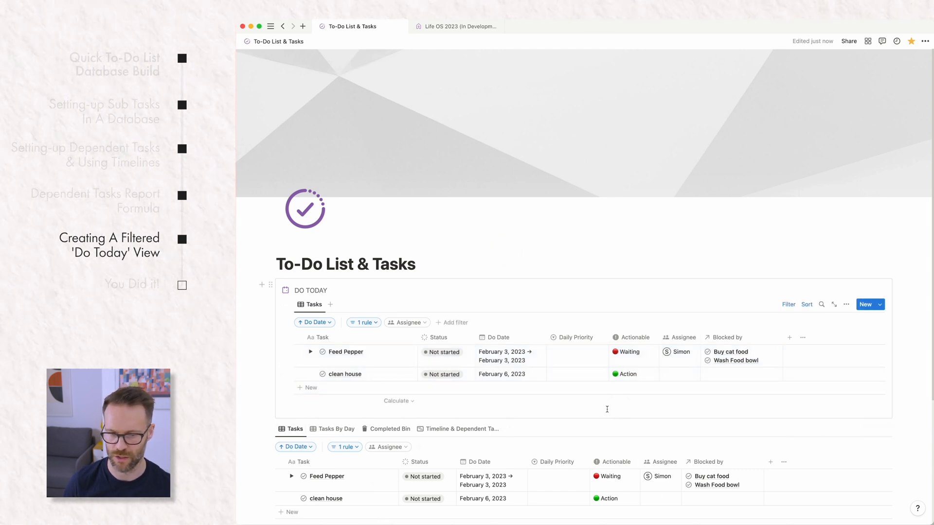
{"action": "left_click", "coordinate": [370, 286]}
{"action": "key", "text": "Return"}
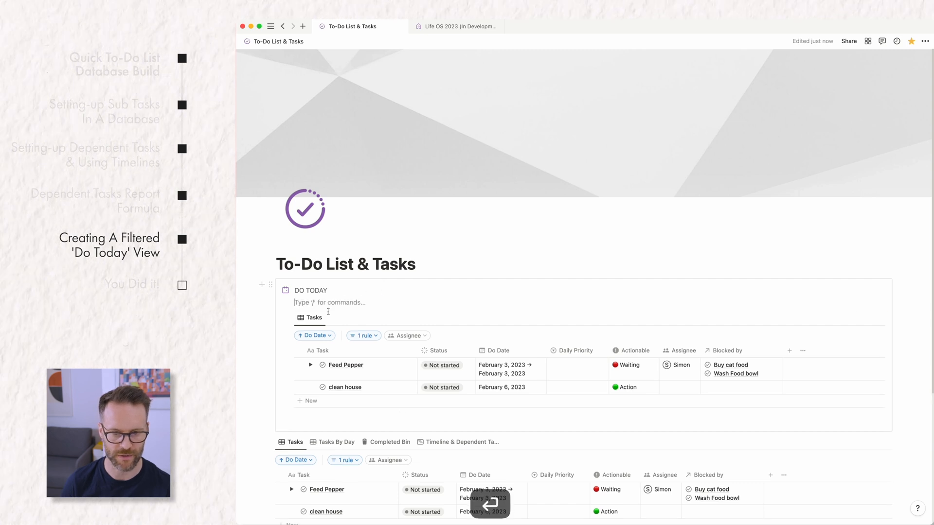
{"action": "left_click_drag", "start_coordinate": [292, 305], "coordinate": [297, 435]}
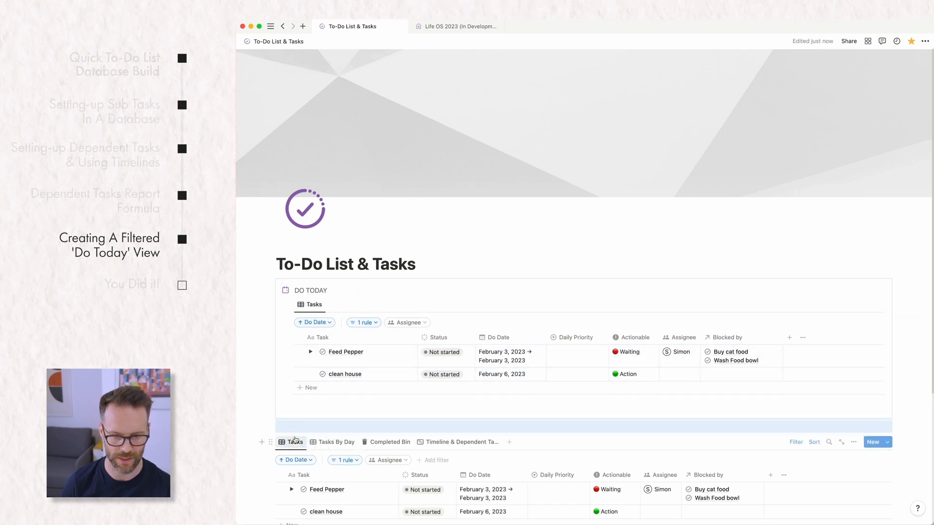
{"action": "left_click", "coordinate": [307, 428]}
{"action": "key", "text": "Return"}
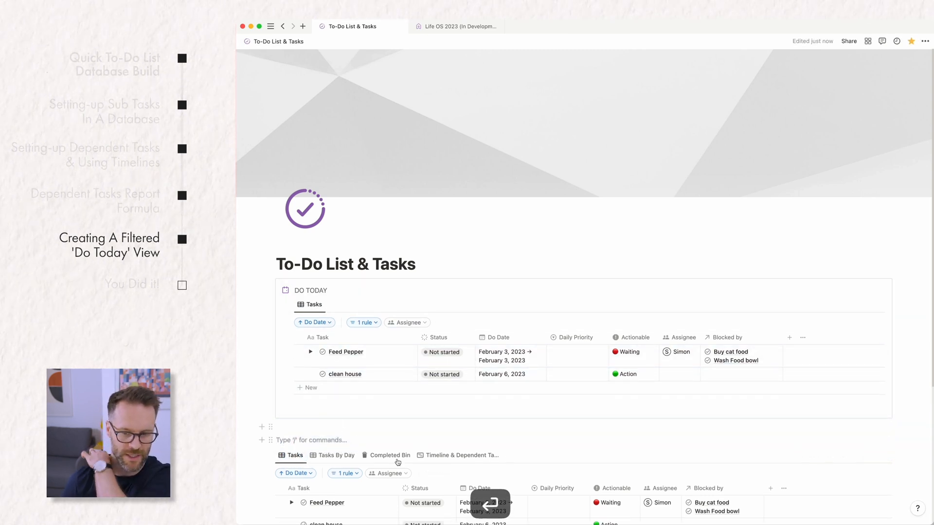
{"action": "left_click", "coordinate": [450, 431]}
Step: Add an advanced filter rule to the DO TODAY Tasks view so that Do Date is Today, alongside the existing Status rule
{"action": "scroll", "coordinate": [435, 173], "scroll_direction": "down", "scroll_amount": 2}
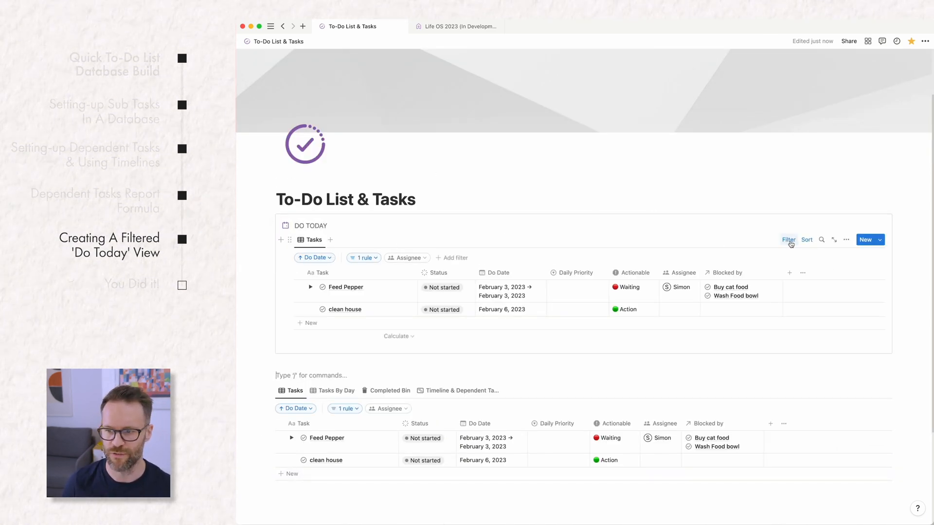
{"action": "left_click", "coordinate": [788, 241]}
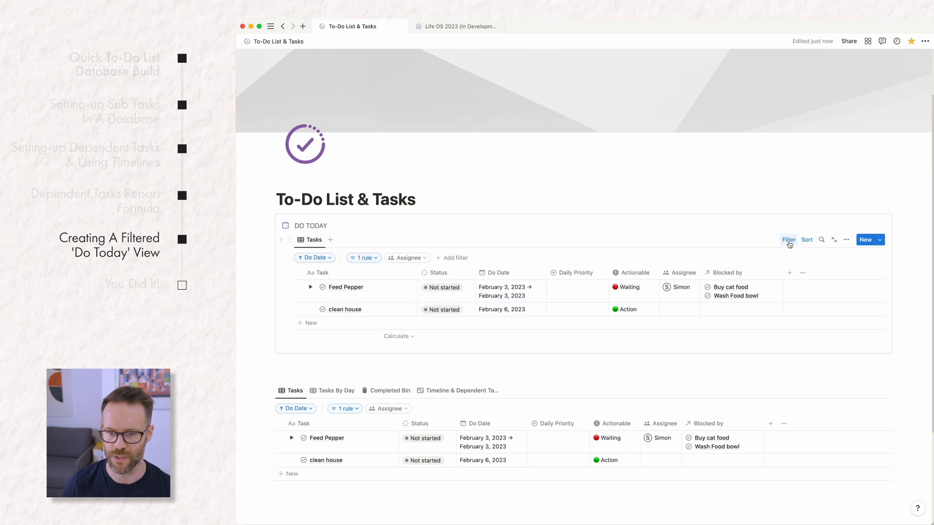
{"action": "left_click", "coordinate": [789, 241]}
{"action": "left_click", "coordinate": [789, 241]}
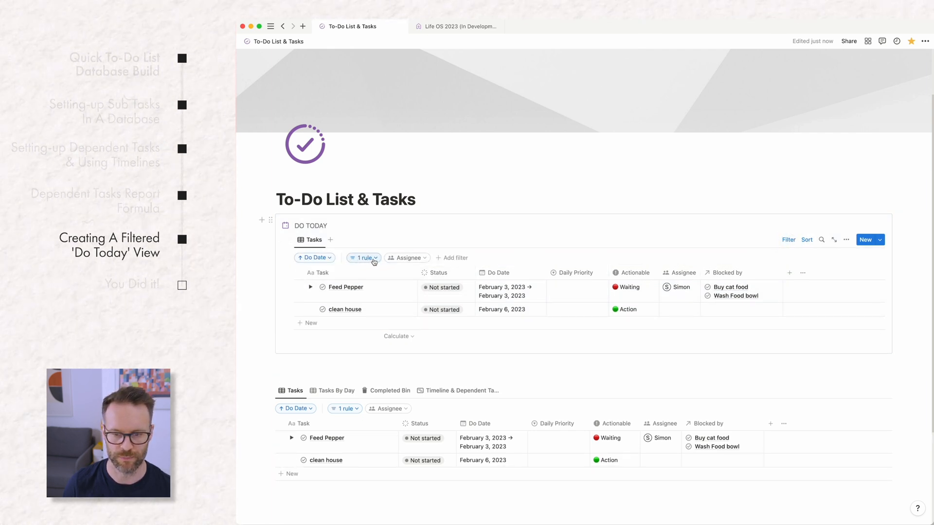
{"action": "left_click", "coordinate": [454, 258]}
{"action": "left_click", "coordinate": [446, 369]}
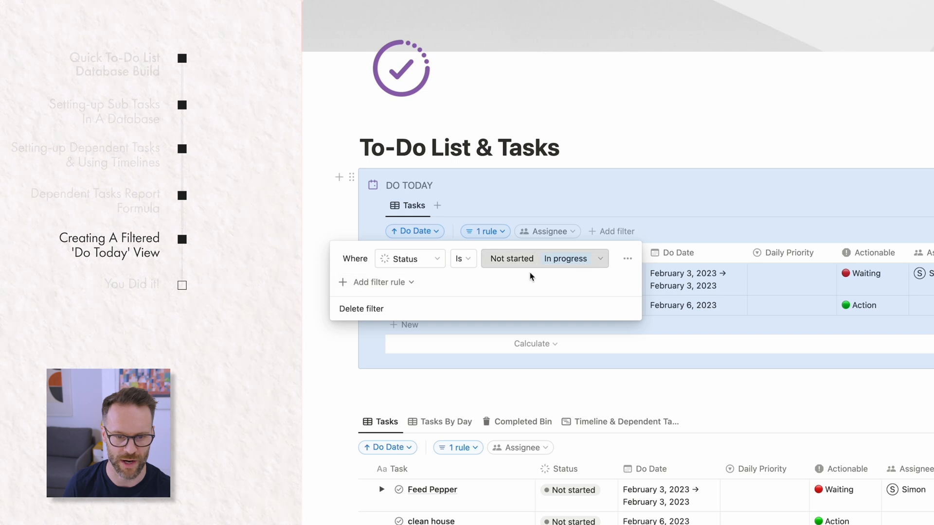
{"action": "left_click", "coordinate": [416, 288]}
{"action": "left_click", "coordinate": [391, 304]}
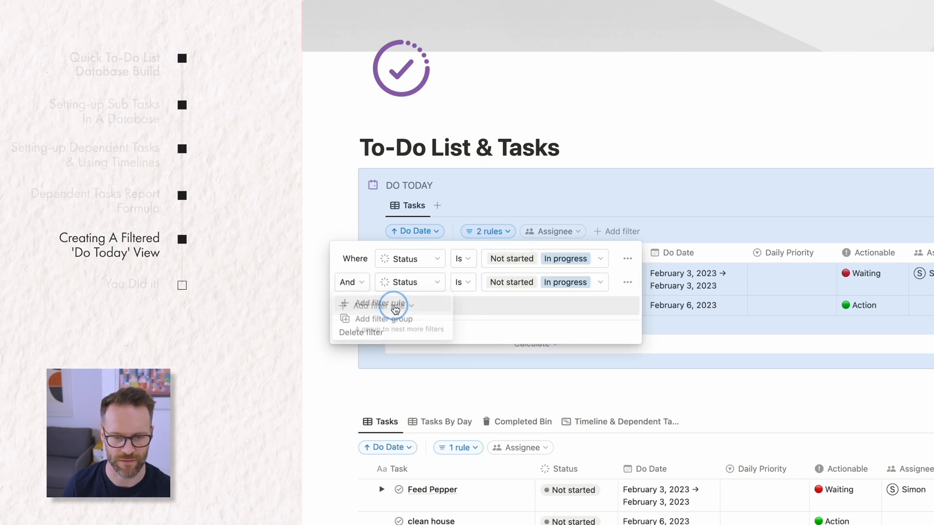
{"action": "left_click", "coordinate": [410, 282]}
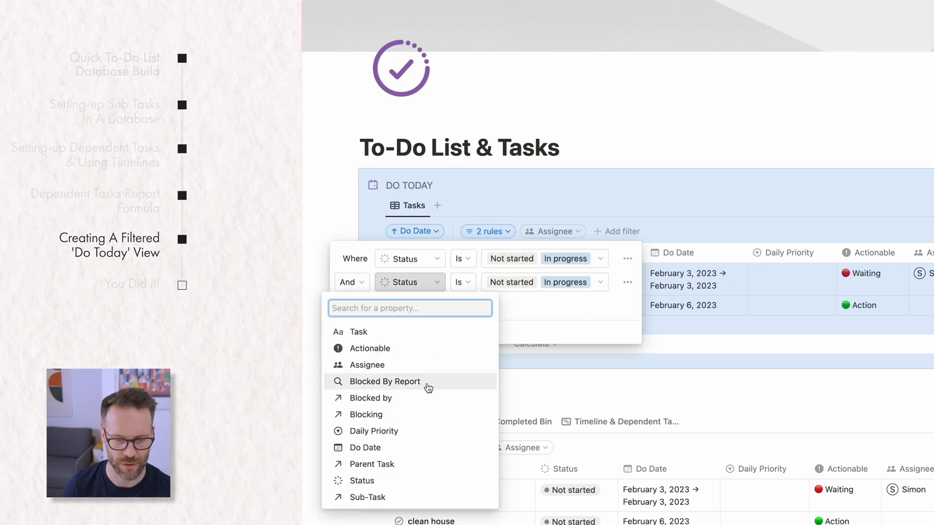
{"action": "left_click", "coordinate": [375, 446]}
{"action": "left_click", "coordinate": [492, 287]}
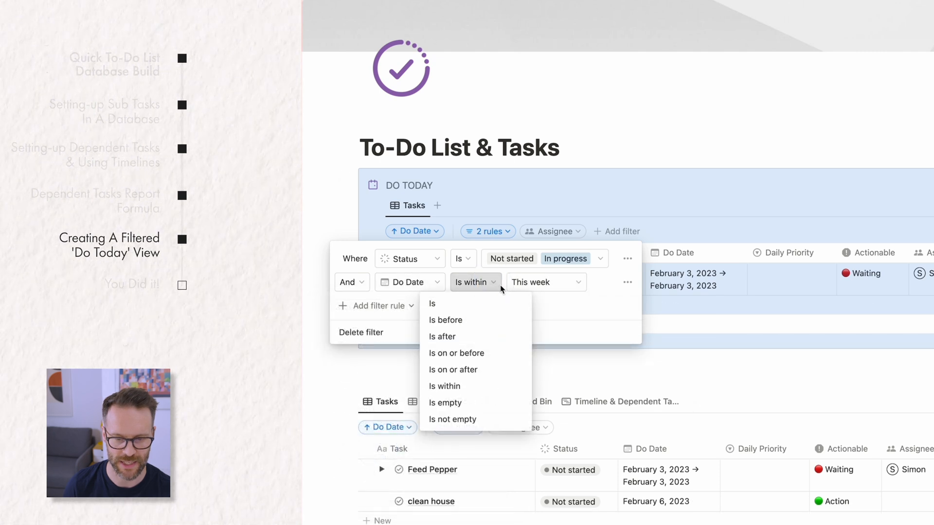
{"action": "left_click", "coordinate": [466, 306]}
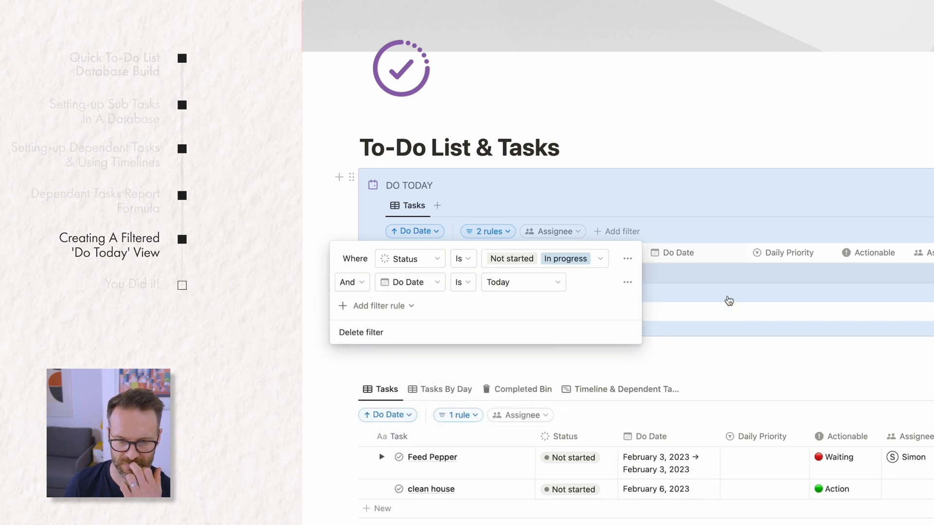
{"action": "left_click", "coordinate": [723, 315]}
Step: Try a February 2, 2023 start date on Feed Pepper, check its sub-tasks in the DO TODAY view, and undo the date change
{"action": "left_click", "coordinate": [660, 465]}
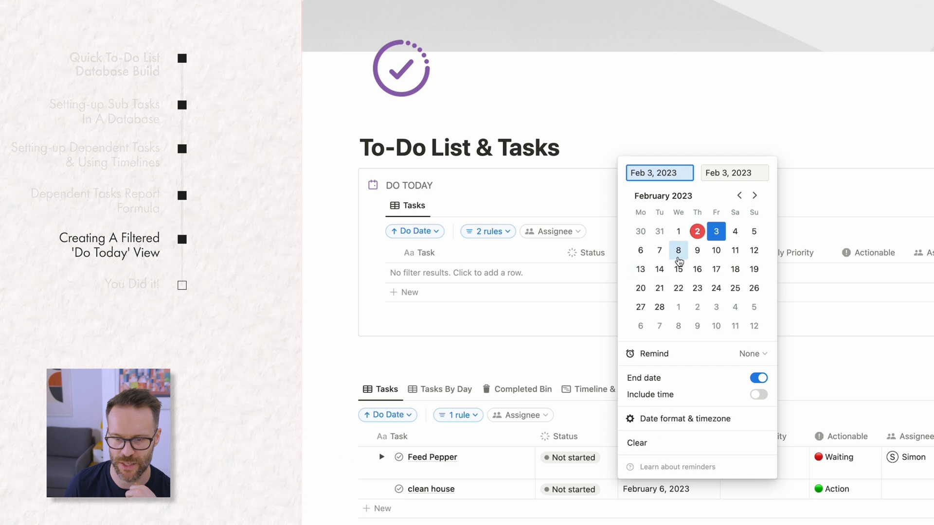
{"action": "left_click", "coordinate": [696, 232]}
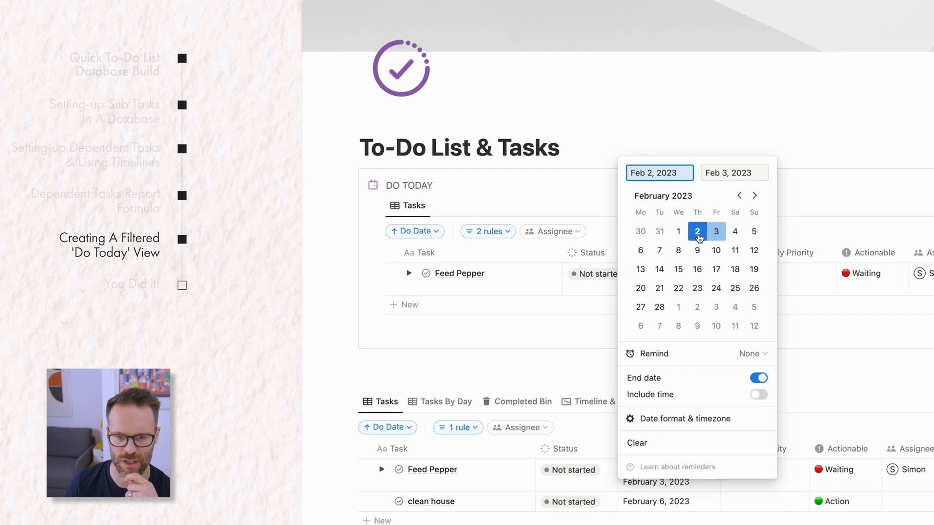
{"action": "left_click", "coordinate": [632, 130]}
{"action": "left_click", "coordinate": [408, 274]}
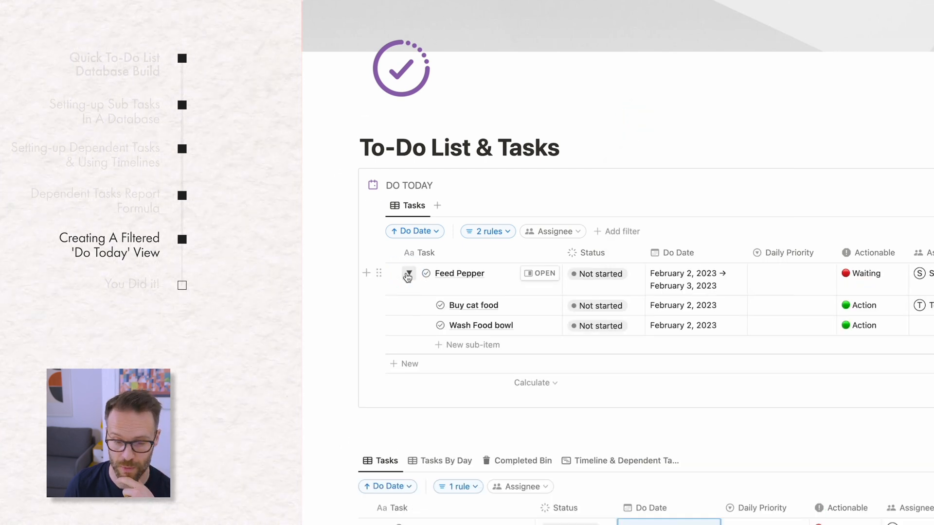
{"action": "left_click", "coordinate": [410, 275]}
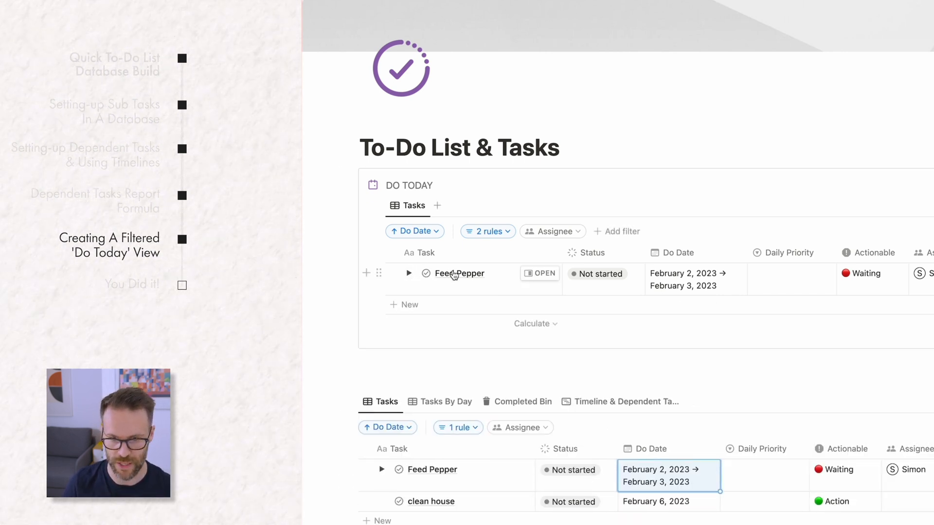
{"action": "key", "text": "super+z"}
Step: Expand Feed Pepper in the main database and examine the Do Date of its Buy cat food sub-task
{"action": "scroll", "coordinate": [637, 377], "scroll_direction": "down", "scroll_amount": 3}
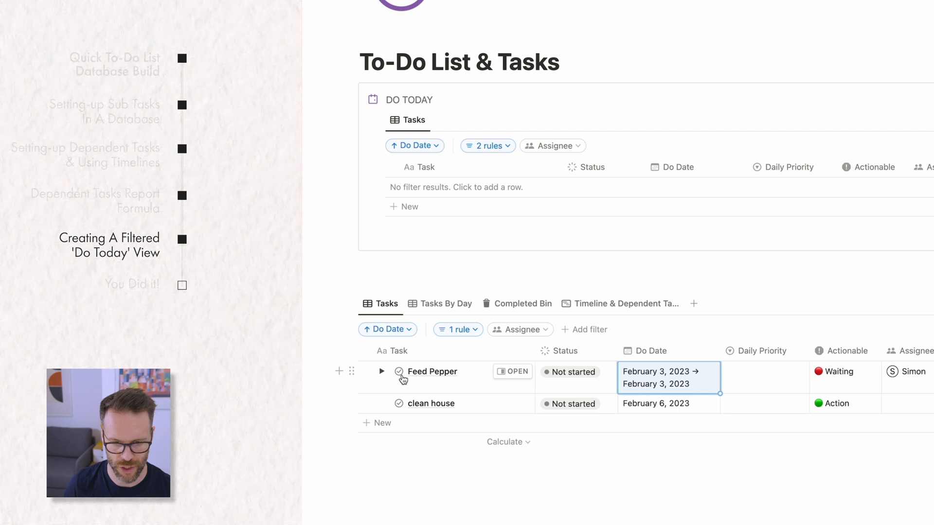
{"action": "left_click", "coordinate": [383, 372]}
{"action": "left_click", "coordinate": [663, 408]}
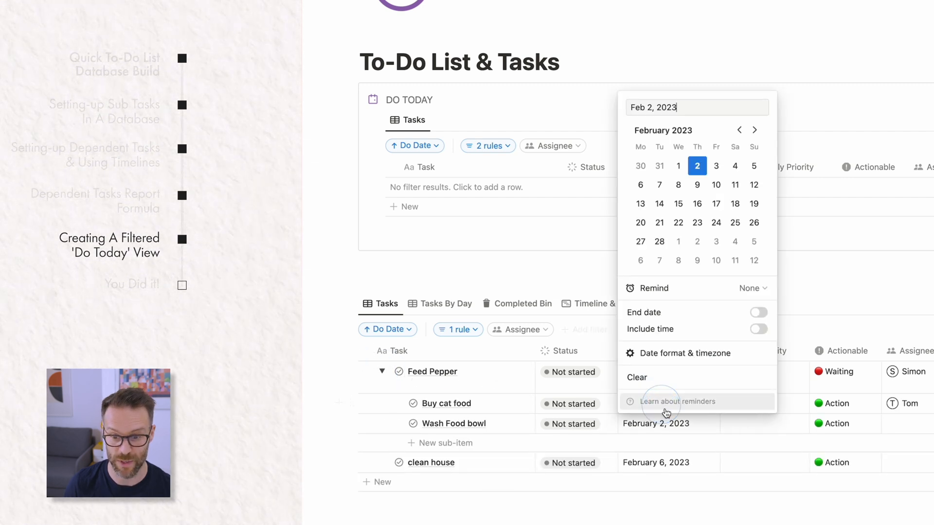
{"action": "key", "text": "Escape"}
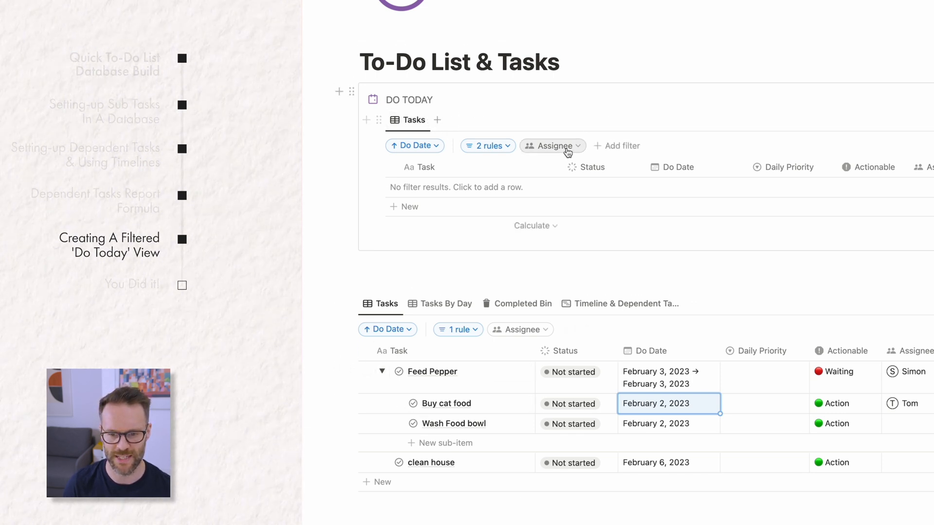
Step: Turn the Do Date is Today rule of the DO TODAY view into a nested filter group
{"action": "left_click", "coordinate": [618, 146]}
{"action": "left_click", "coordinate": [606, 303]}
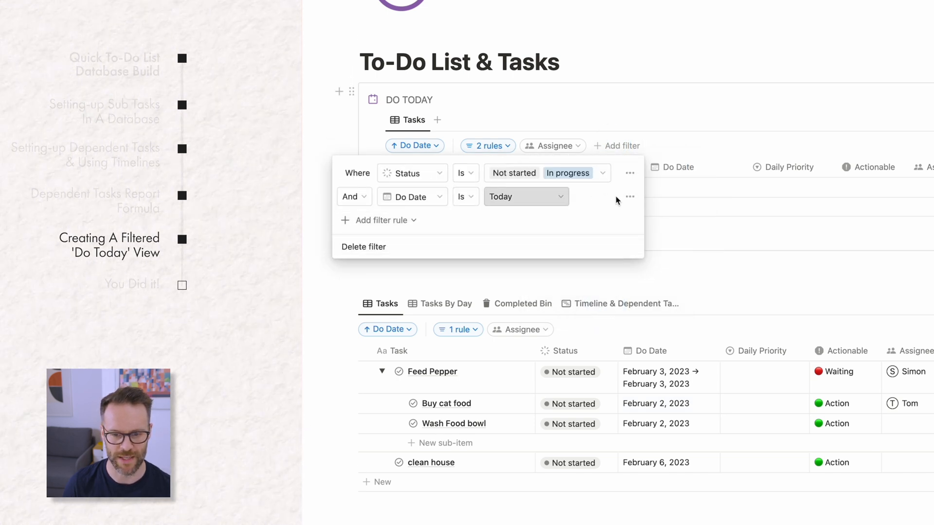
{"action": "left_click", "coordinate": [629, 196]}
{"action": "left_click", "coordinate": [649, 251]}
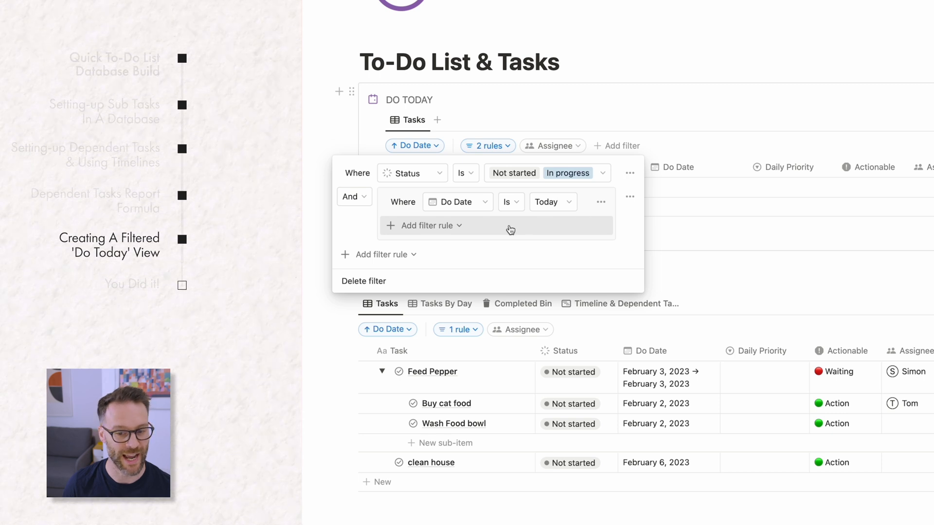
{"action": "left_click", "coordinate": [785, 276]}
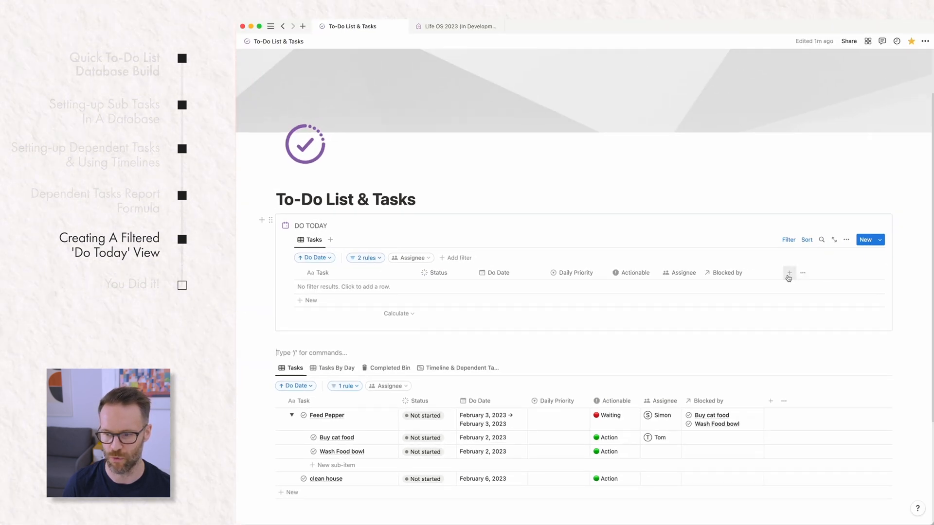
Step: Add a rollup property named "Sub-Tasks Due Today" to the Tasks Demo database from the DO TODAY view
{"action": "left_click", "coordinate": [788, 276]}
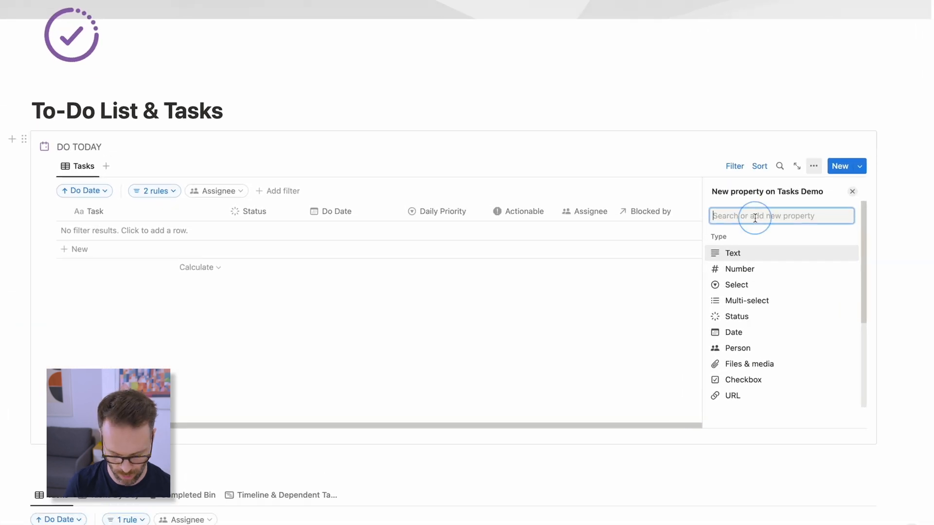
{"action": "type", "text": "Sub-Tasks Due Today"}
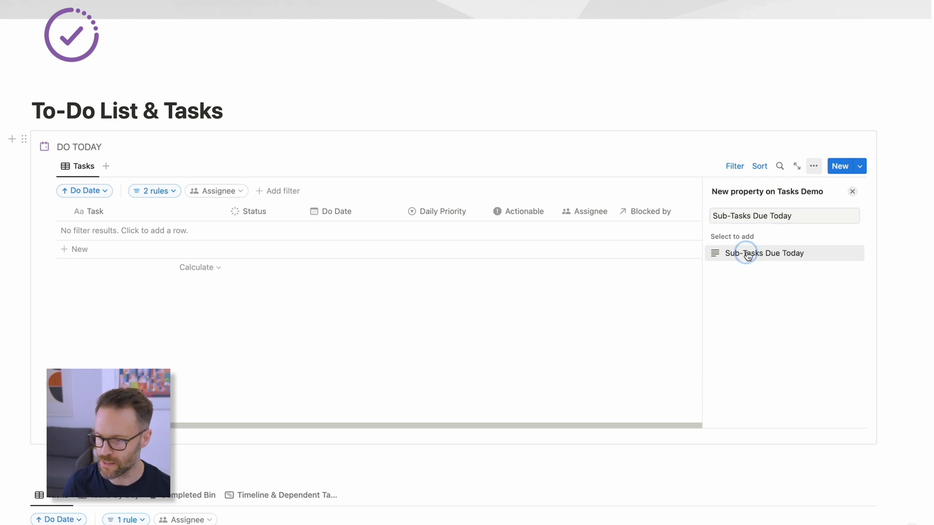
{"action": "left_click", "coordinate": [747, 255]}
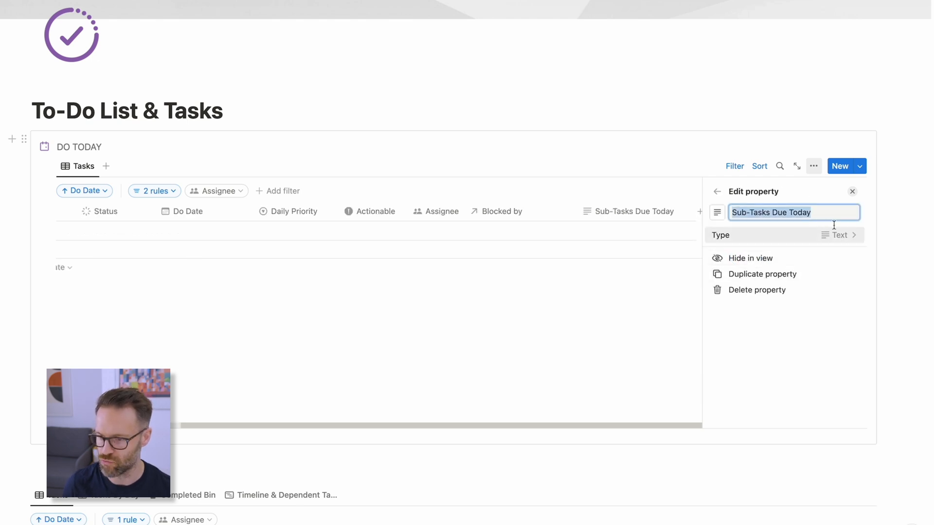
{"action": "left_click", "coordinate": [835, 233]}
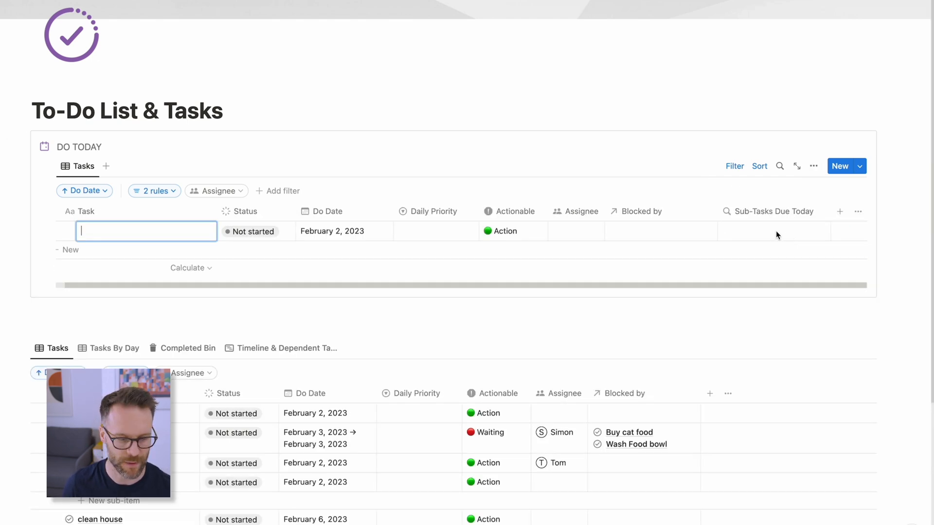
{"action": "key", "text": "Escape"}
Step: Configure the Sub-Tasks Due Today rollup with the Sub-Task relation and the Do Date property, keeping Show original as the calculation
{"action": "left_click", "coordinate": [816, 238]}
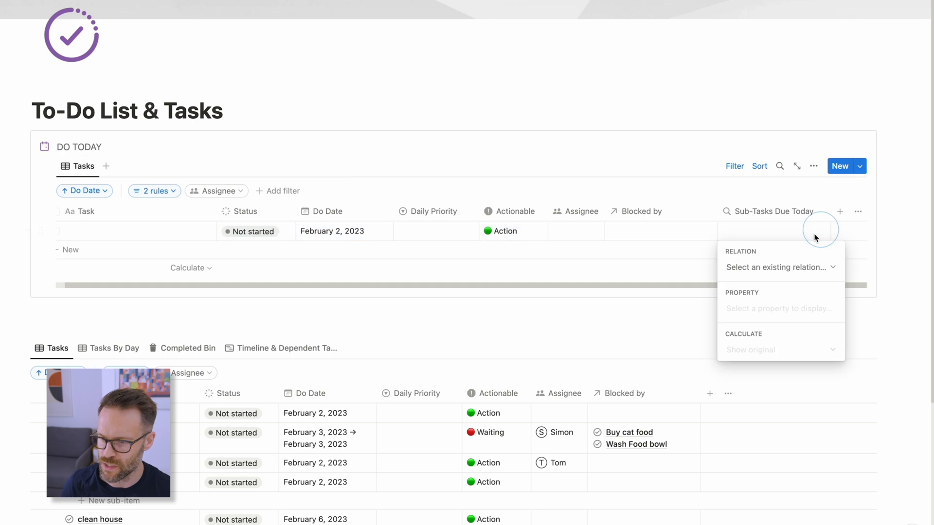
{"action": "left_click", "coordinate": [807, 267]}
{"action": "left_click", "coordinate": [761, 363]}
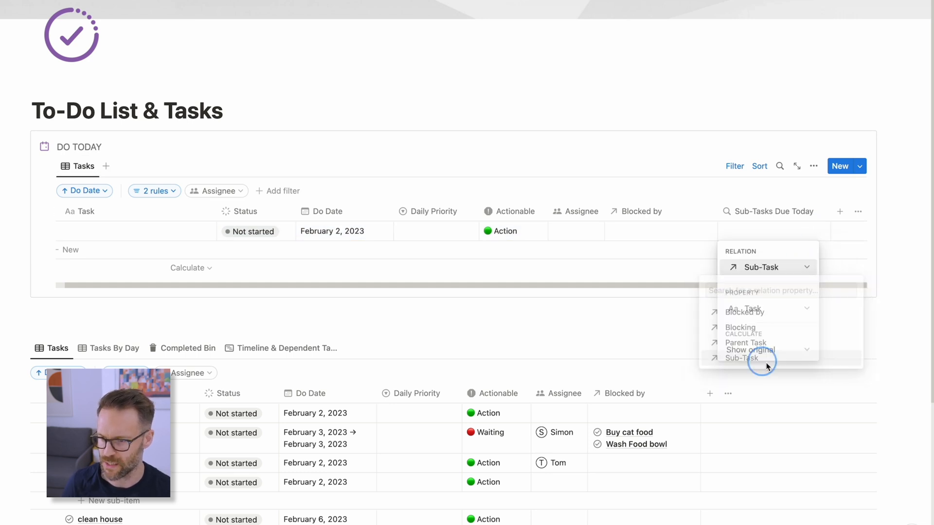
{"action": "left_click", "coordinate": [795, 308]}
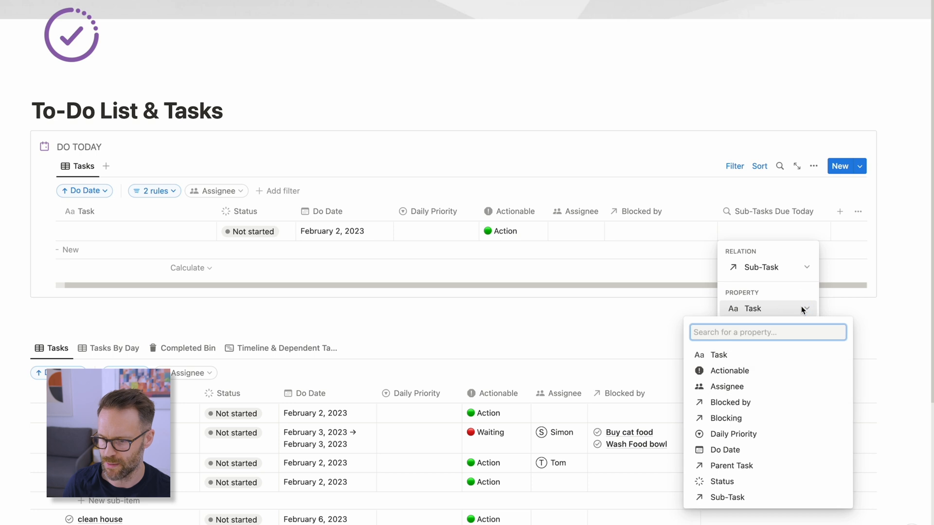
{"action": "left_click", "coordinate": [736, 450]}
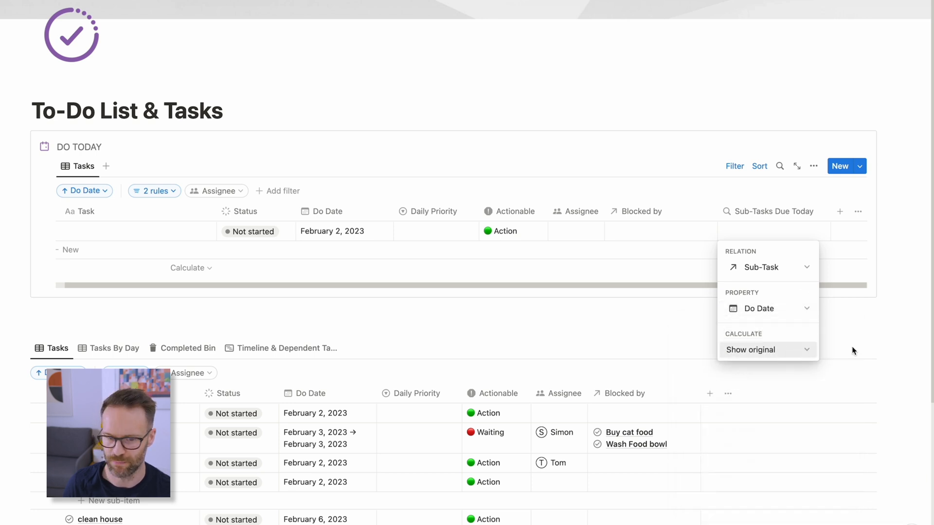
{"action": "left_click", "coordinate": [852, 350]}
Step: Unhide the Sub-Tasks Due Today property in the main database's Tasks table
{"action": "left_click", "coordinate": [737, 397]}
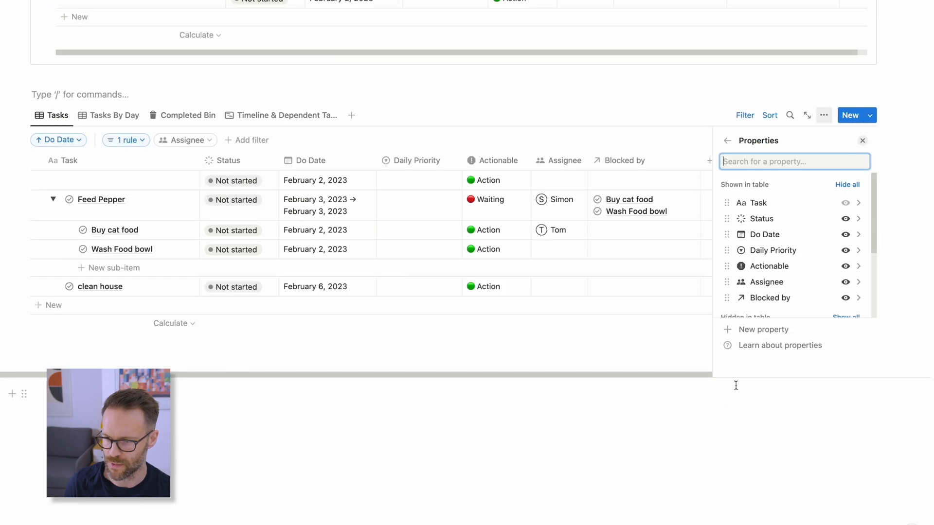
{"action": "scroll", "coordinate": [797, 268], "scroll_direction": "down", "scroll_amount": 5}
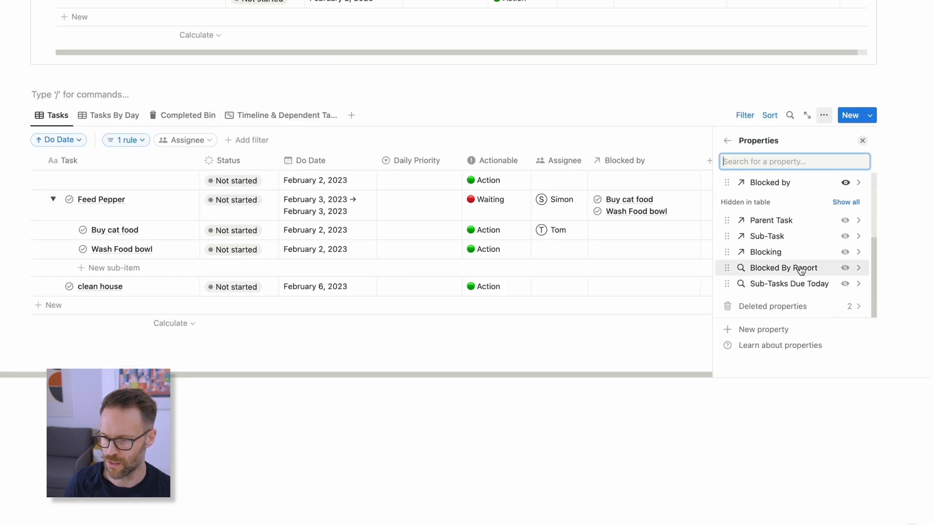
{"action": "left_click", "coordinate": [845, 284]}
{"action": "left_click", "coordinate": [640, 347]}
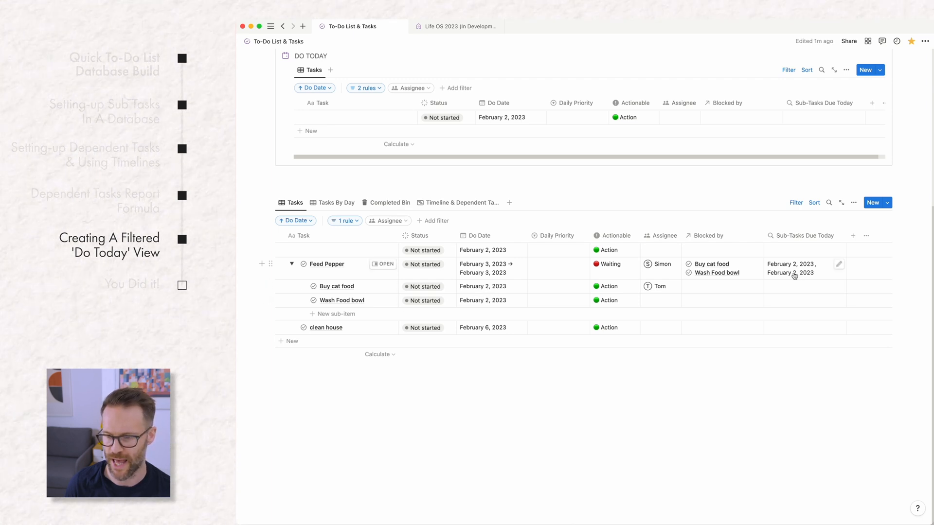
Step: Add an Or rule to the DO TODAY view's nested filter group so that any Sub-Tasks Due Today date is Today
{"action": "scroll", "coordinate": [793, 275], "scroll_direction": "up", "scroll_amount": 5}
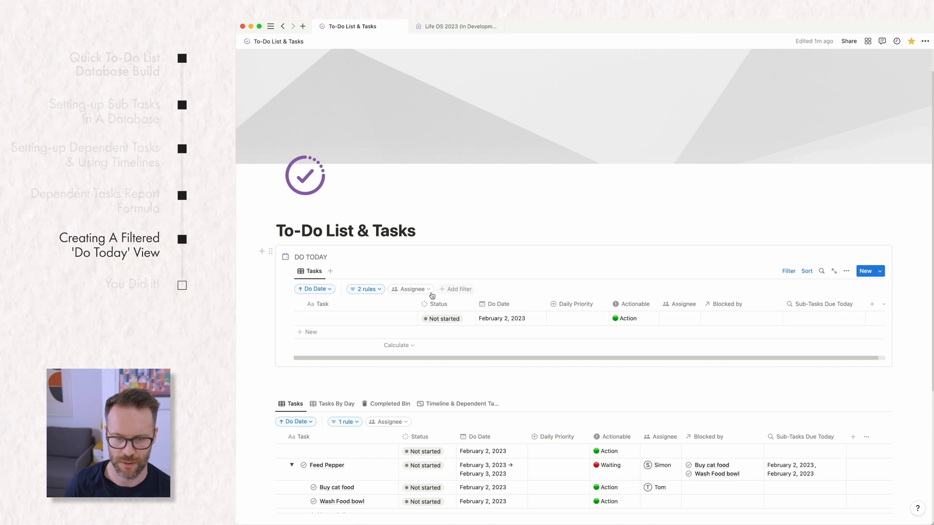
{"action": "left_click", "coordinate": [366, 288]}
{"action": "left_click", "coordinate": [336, 345]}
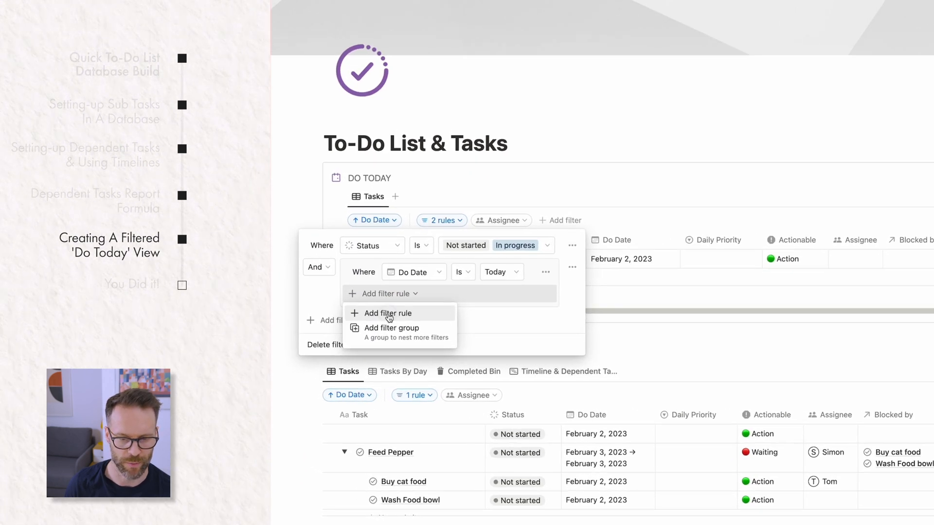
{"action": "left_click", "coordinate": [389, 317]}
{"action": "left_click", "coordinate": [440, 298]}
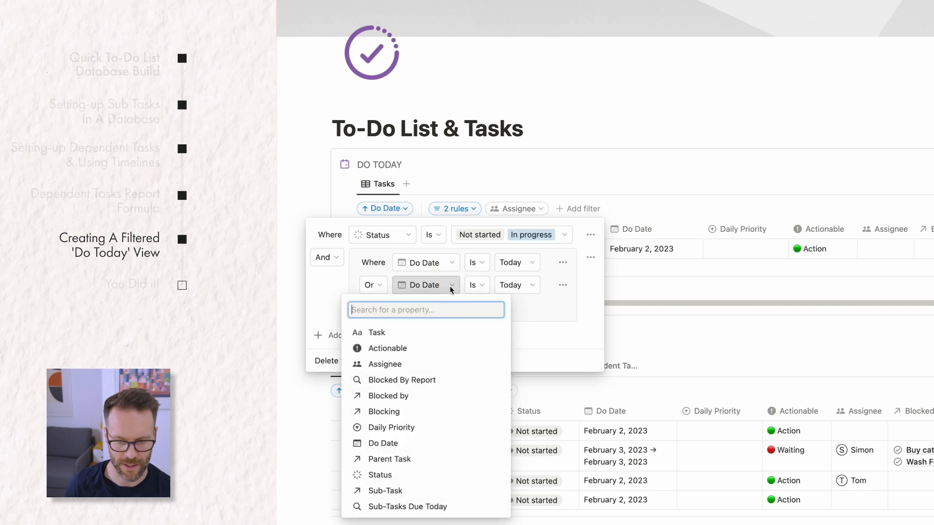
{"action": "left_click", "coordinate": [441, 506]}
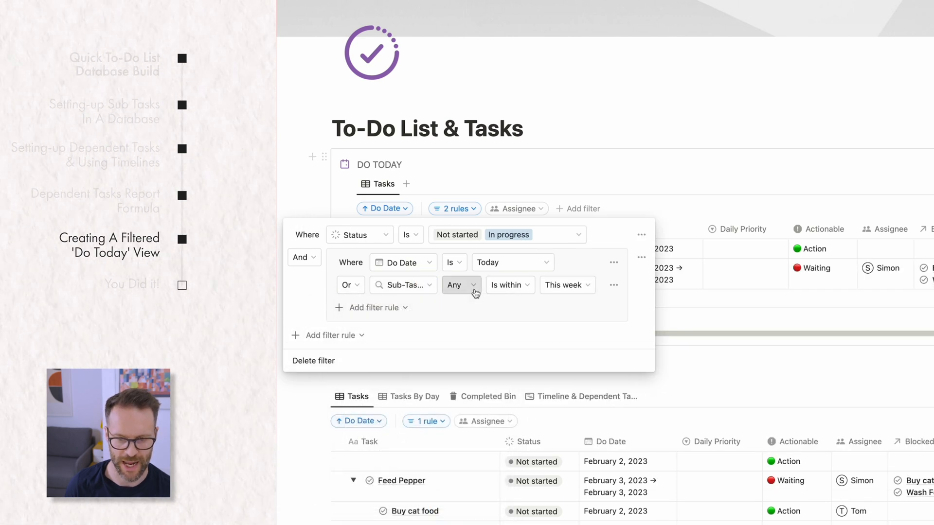
{"action": "left_click", "coordinate": [508, 286]}
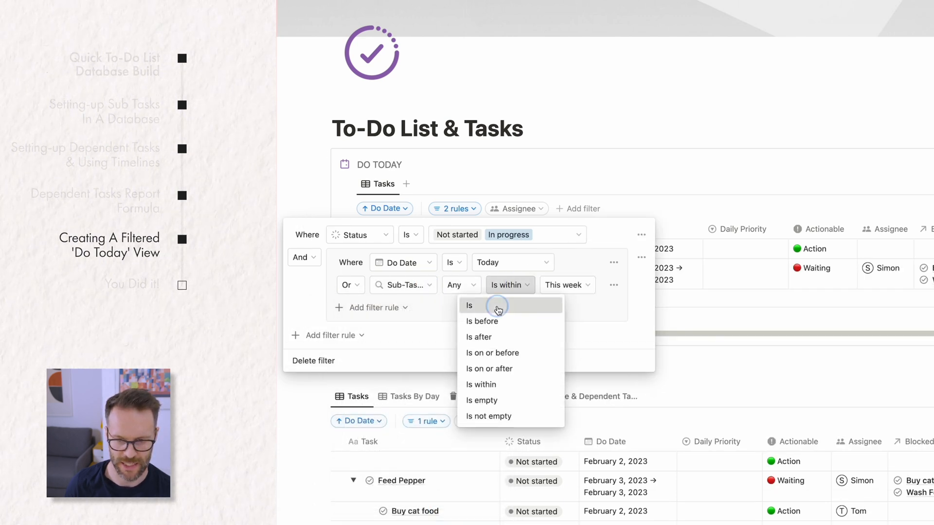
{"action": "left_click", "coordinate": [498, 309]}
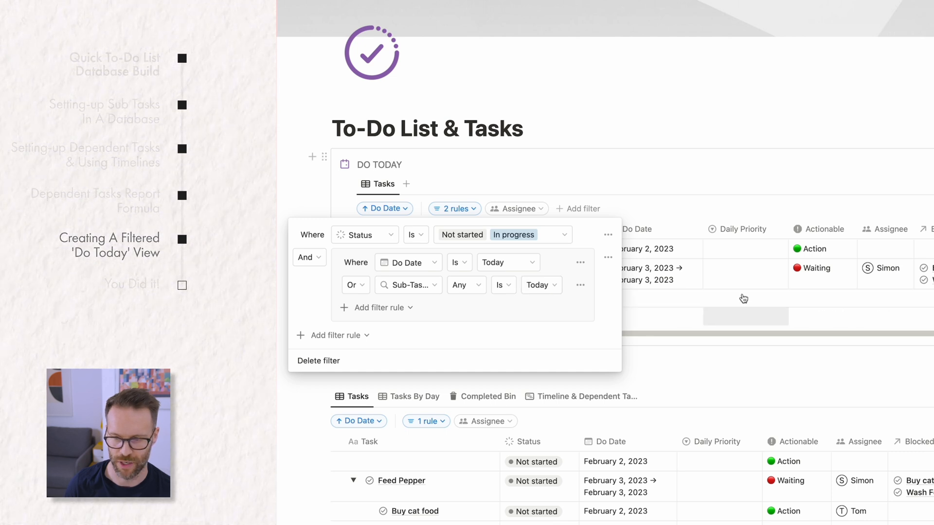
Step: Close the DO TODAY filter settings and delete the untitled task from the main Tasks table
{"action": "left_click", "coordinate": [750, 201]}
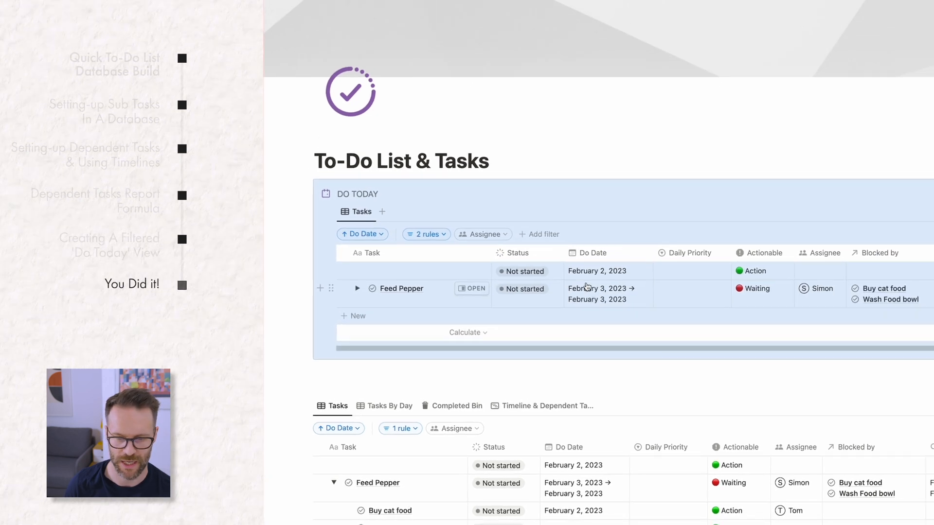
{"action": "key", "text": "Escape"}
{"action": "scroll", "coordinate": [461, 296], "scroll_direction": "down", "scroll_amount": 5}
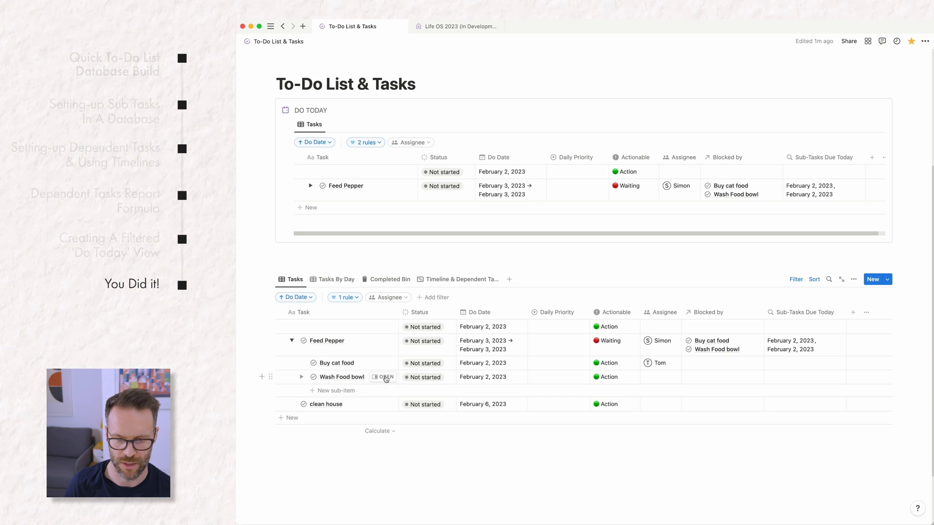
{"action": "scroll", "coordinate": [374, 379], "scroll_direction": "up", "scroll_amount": 5}
{"action": "scroll", "coordinate": [387, 382], "scroll_direction": "down", "scroll_amount": 4}
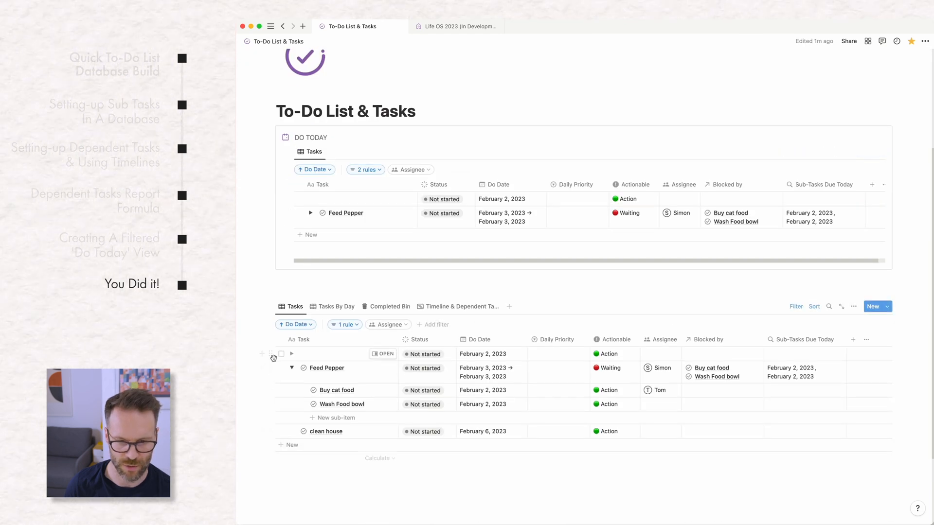
{"action": "left_click", "coordinate": [271, 355]}
{"action": "left_click", "coordinate": [301, 315]}
Step: Expand the Feed Pepper task in the DO TODAY view to see its sub-tasks, and review the view's filter rules
{"action": "left_click", "coordinate": [310, 200]}
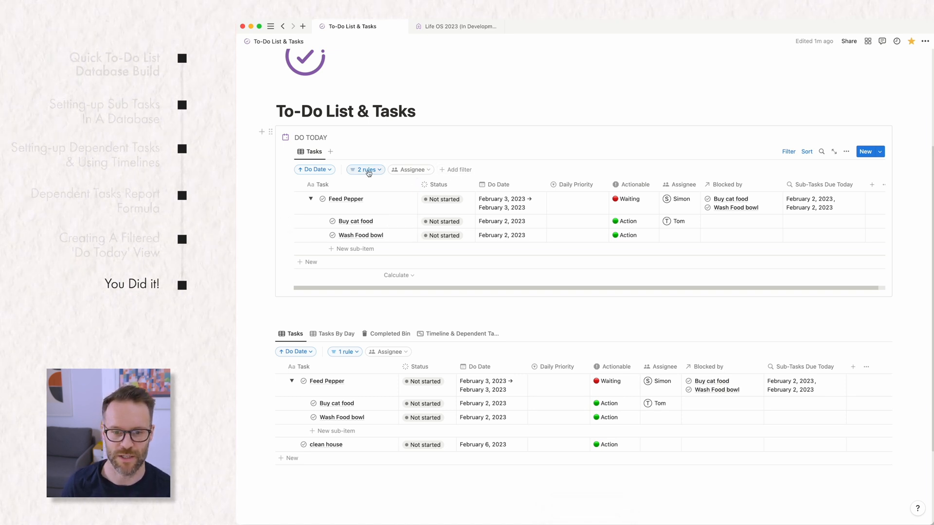
{"action": "left_click", "coordinate": [368, 170]}
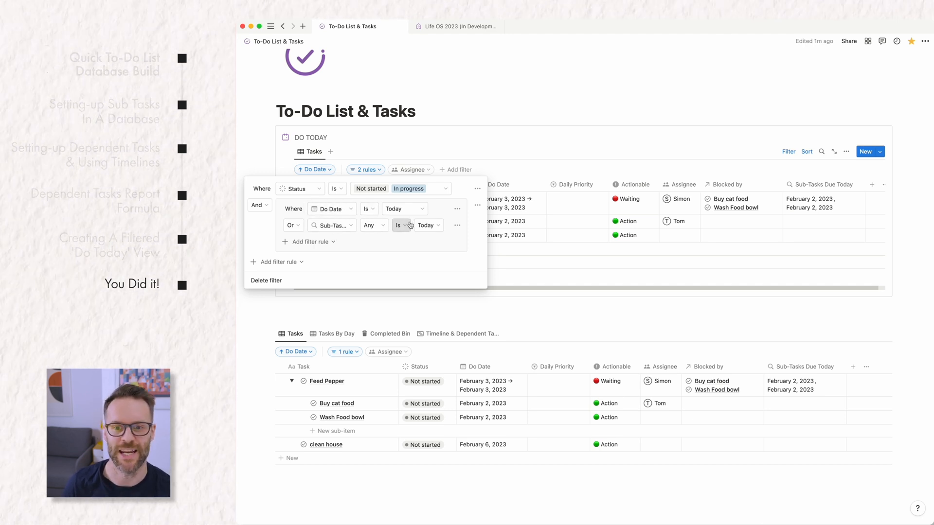
{"action": "left_click", "coordinate": [506, 127]}
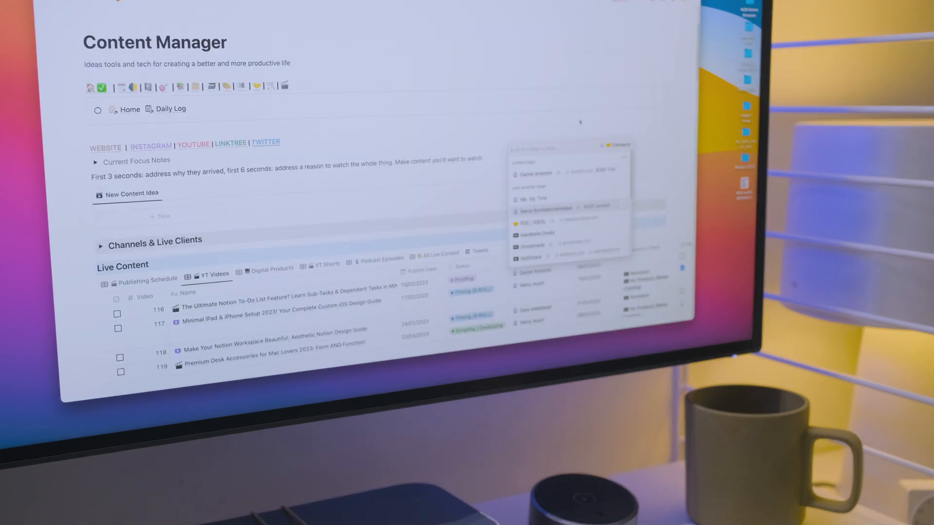
{"action": "key", "text": "Escape"}
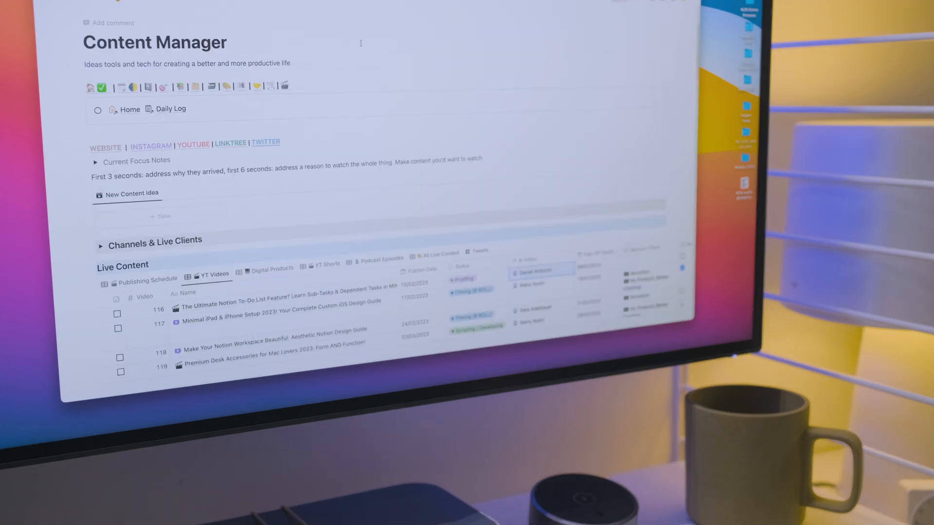
{"action": "scroll", "coordinate": [360, 43], "scroll_direction": "up", "scroll_amount": 5}
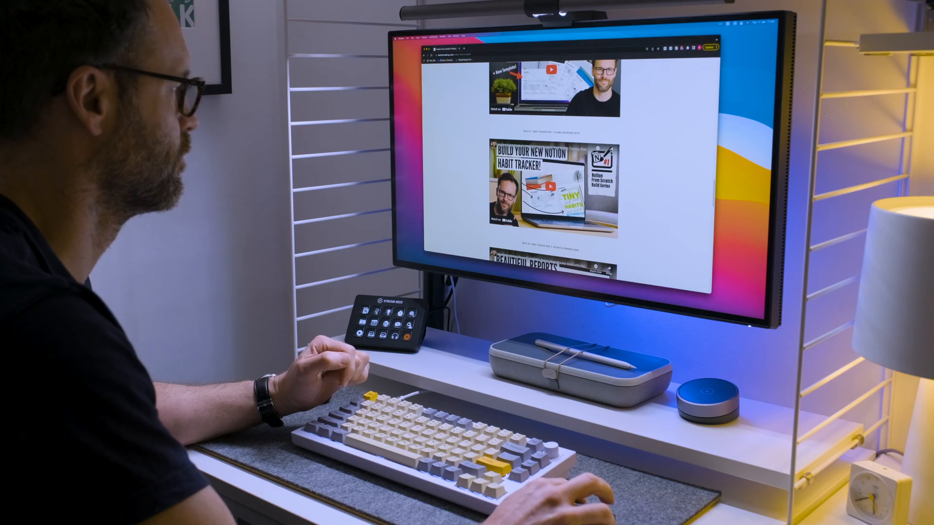
{"action": "left_click", "coordinate": [550, 186]}
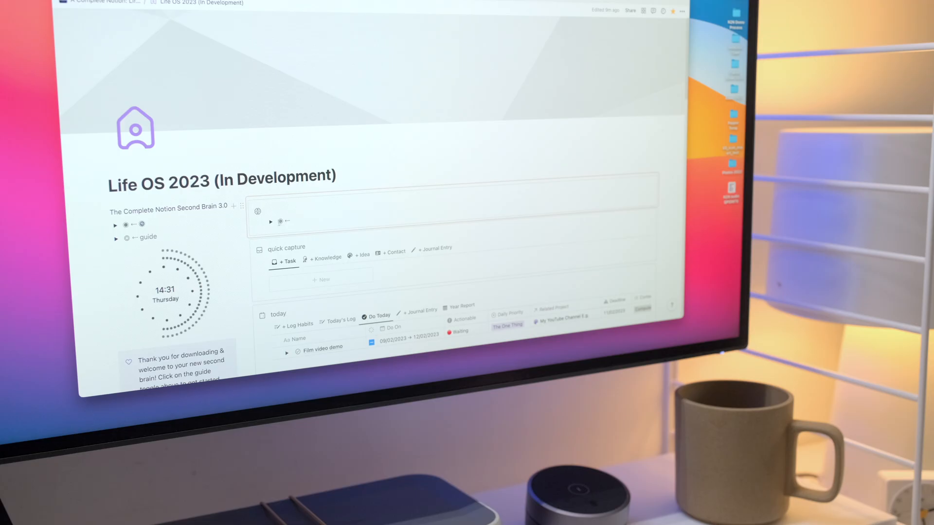
{"action": "left_click", "coordinate": [271, 221]}
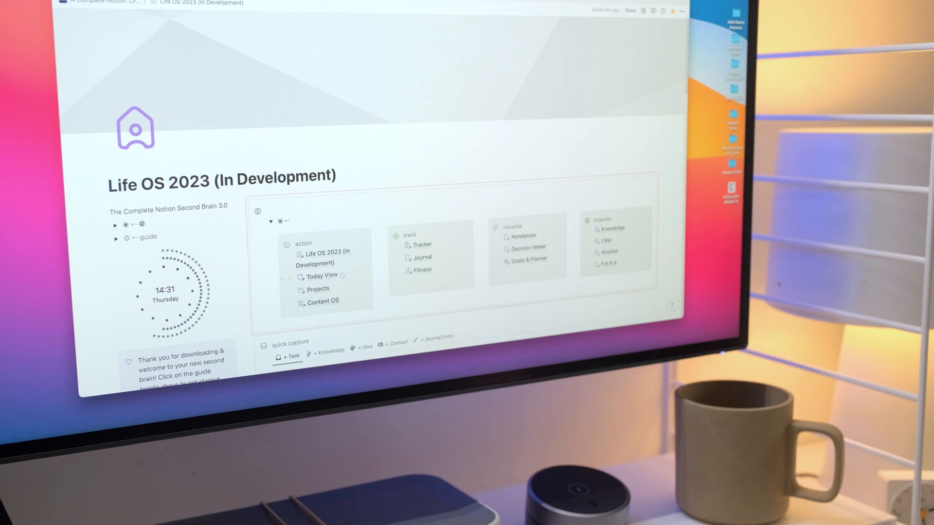